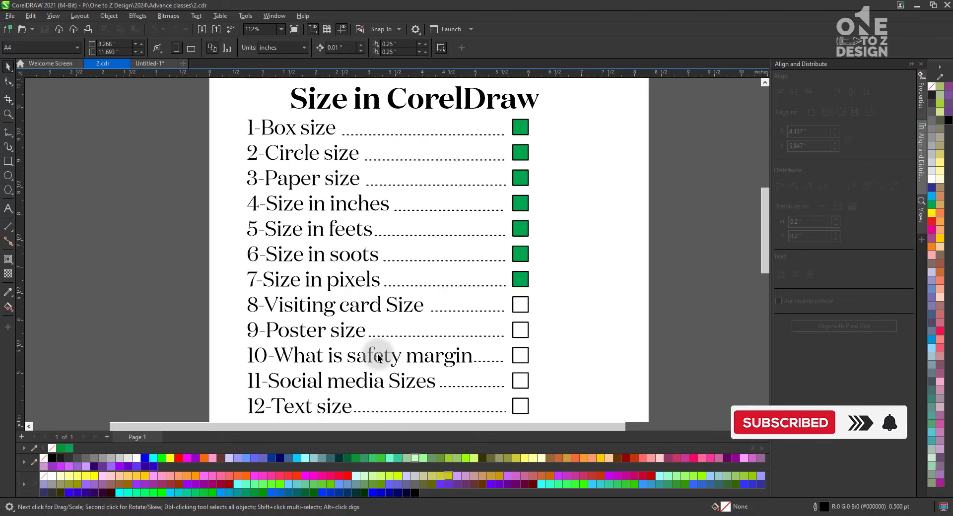
Step: In the Untitled-1 document, draw a wide rectangle about 7.33 by 3.19 inches across the upper part of the page
click(149, 63)
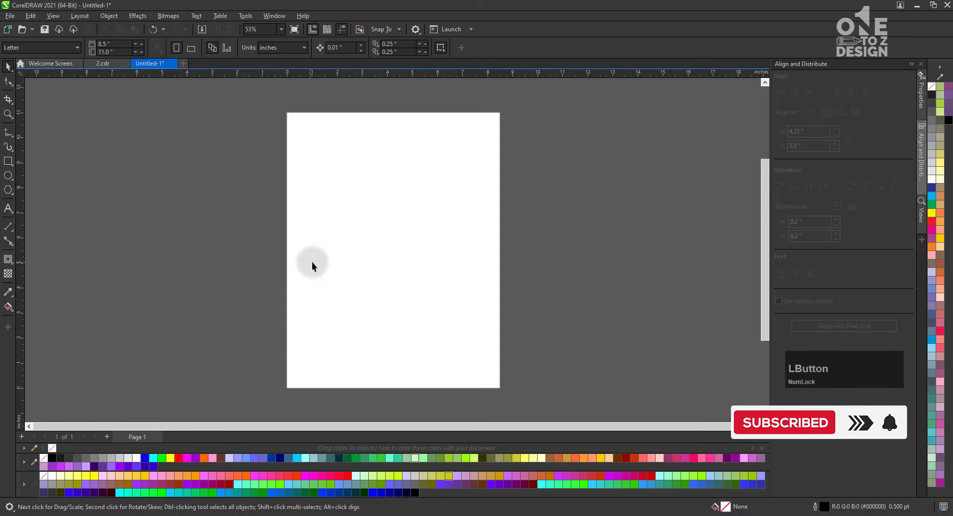
click(8, 161)
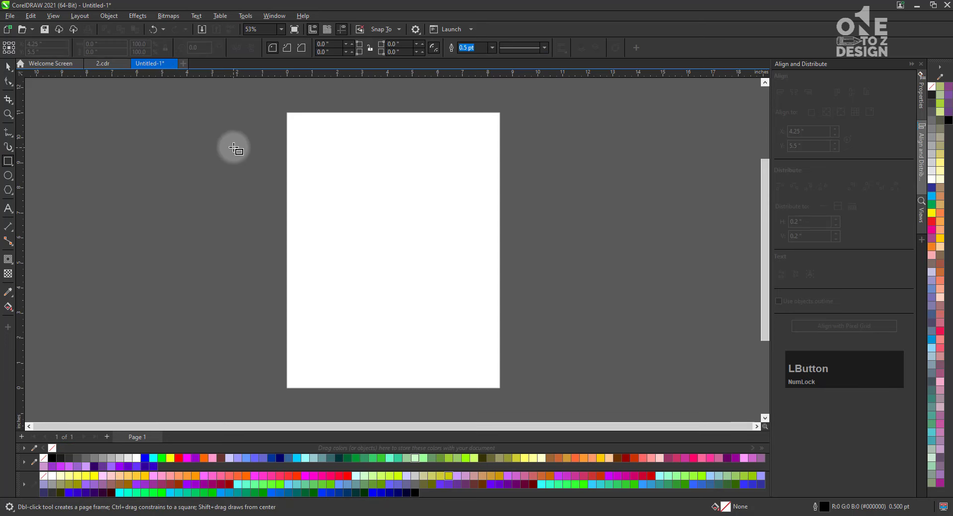
drag(302, 135, 486, 214)
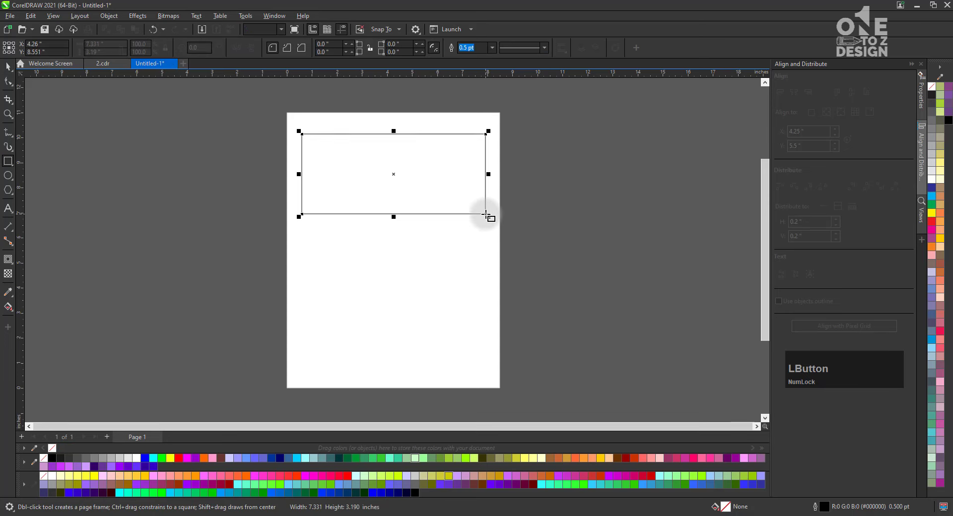
key(F4)
Step: Examine the width and height of the drawn rectangle
click(0, 67)
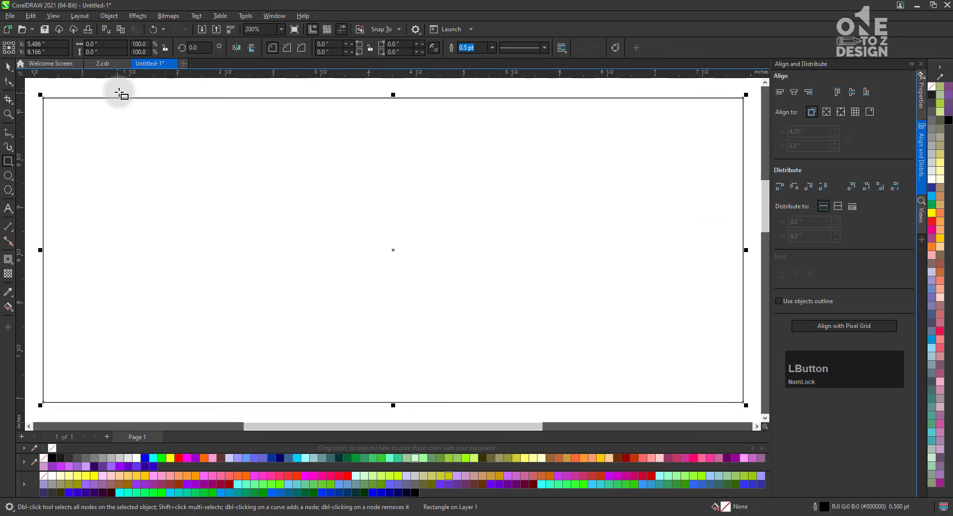
click(118, 121)
click(10, 65)
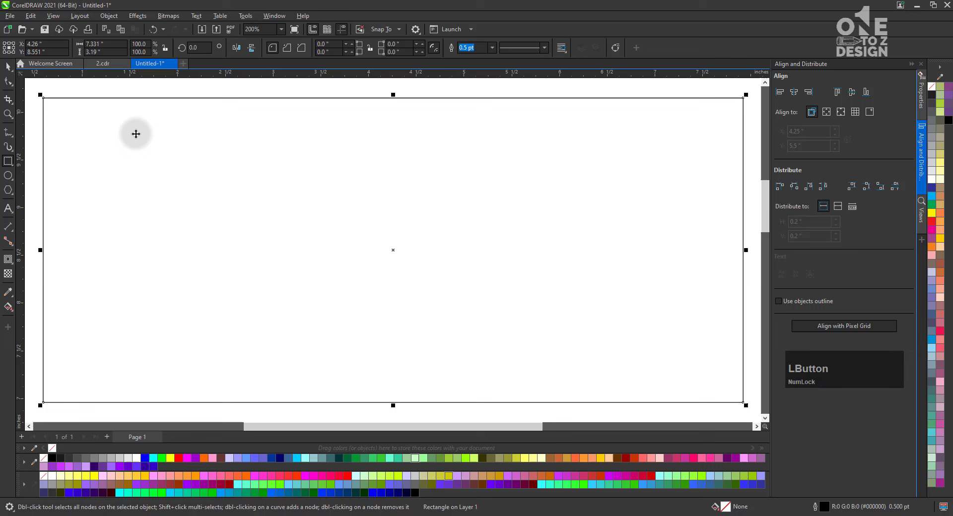
click(115, 99)
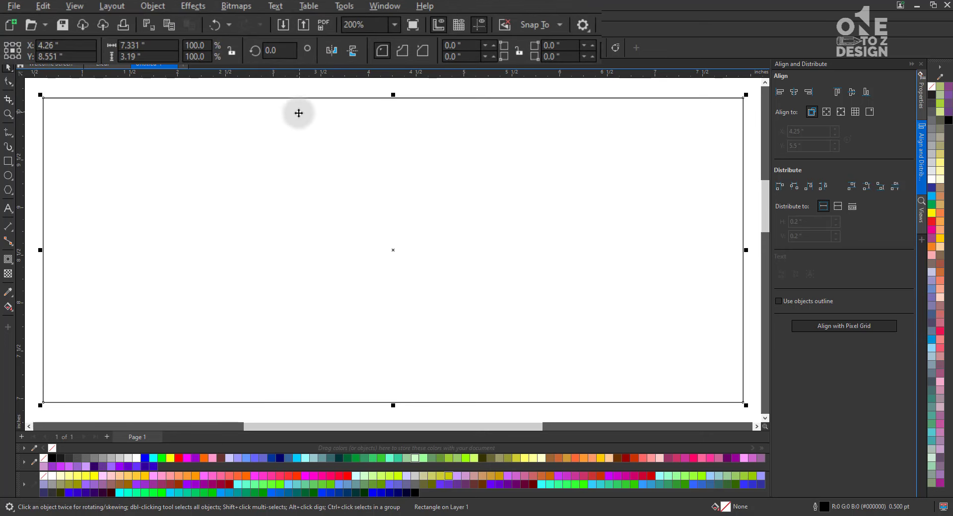
click(286, 126)
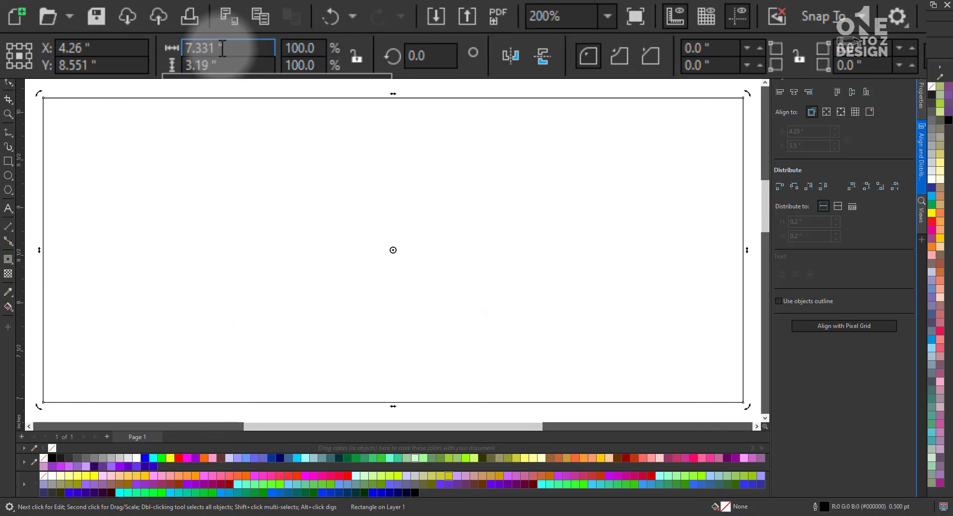
click(214, 65)
click(61, 133)
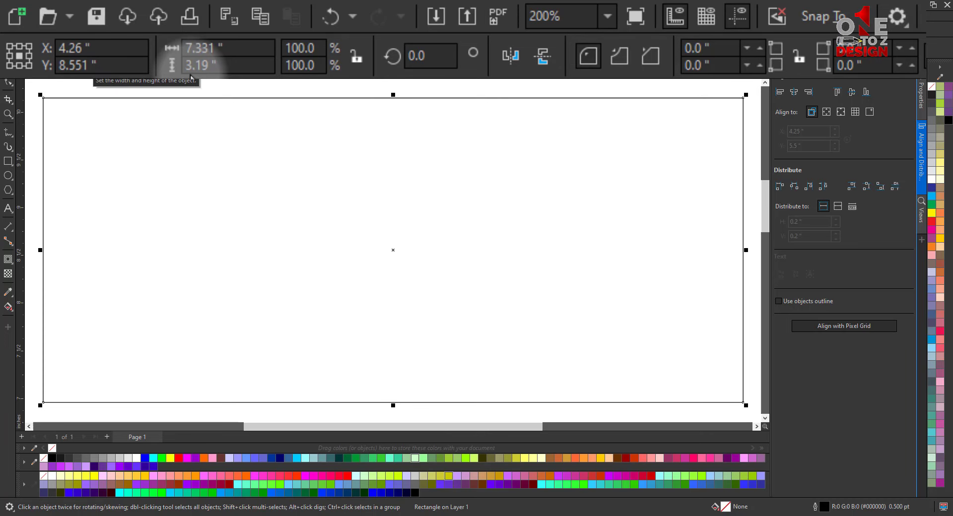
click(117, 126)
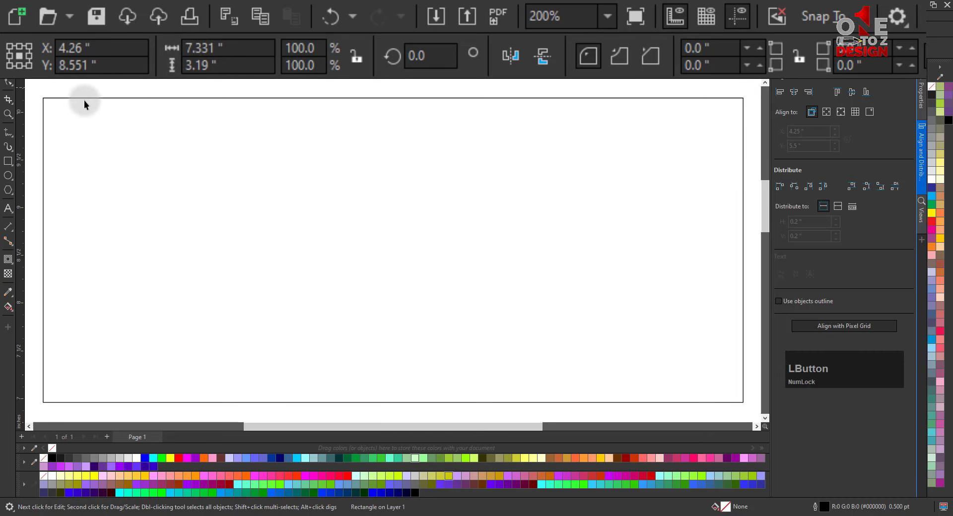
Step: Add the artistic text "3.75X2.25" inside the rectangle
click(8, 208)
click(269, 241)
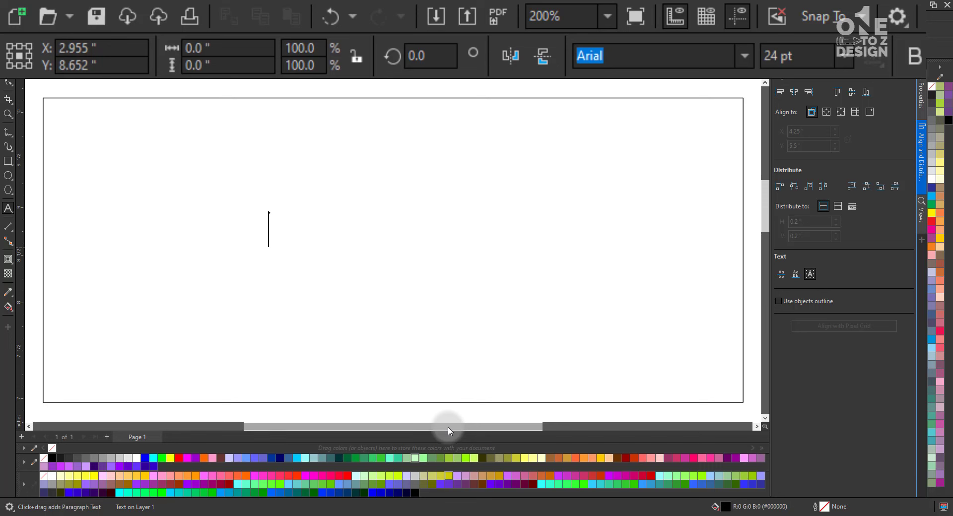
text(3)
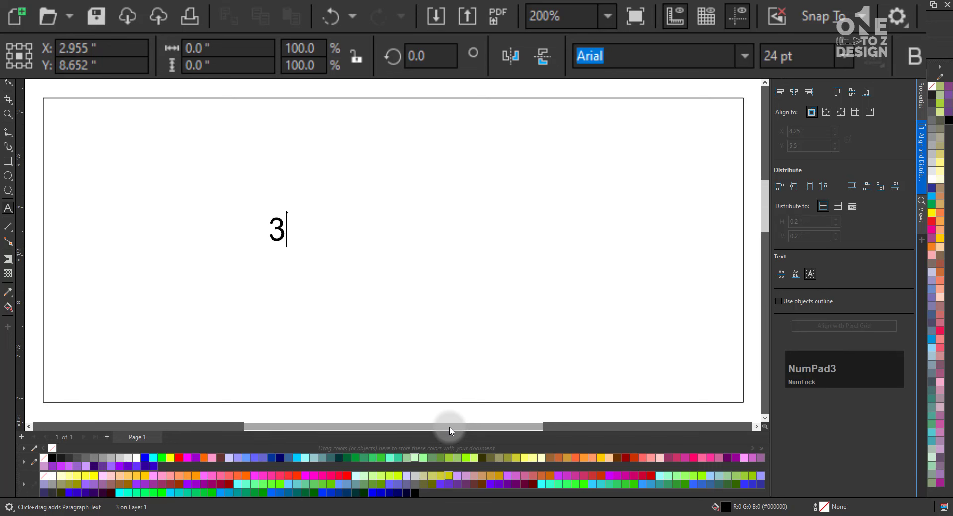
text(.75)
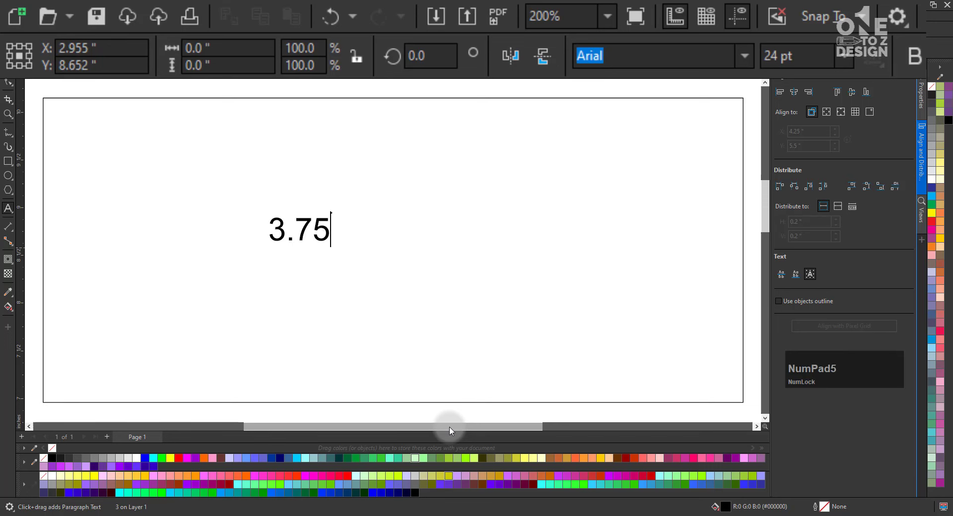
text(X)
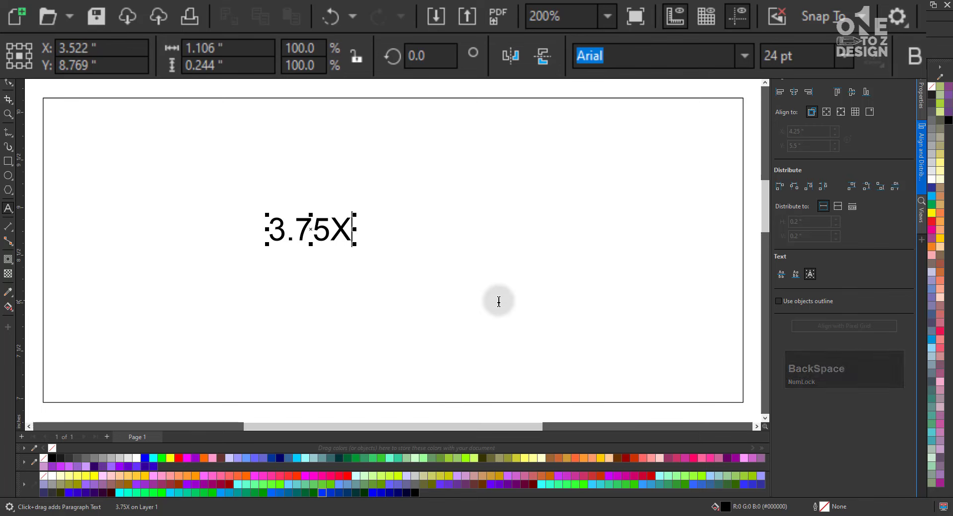
text(2.25)
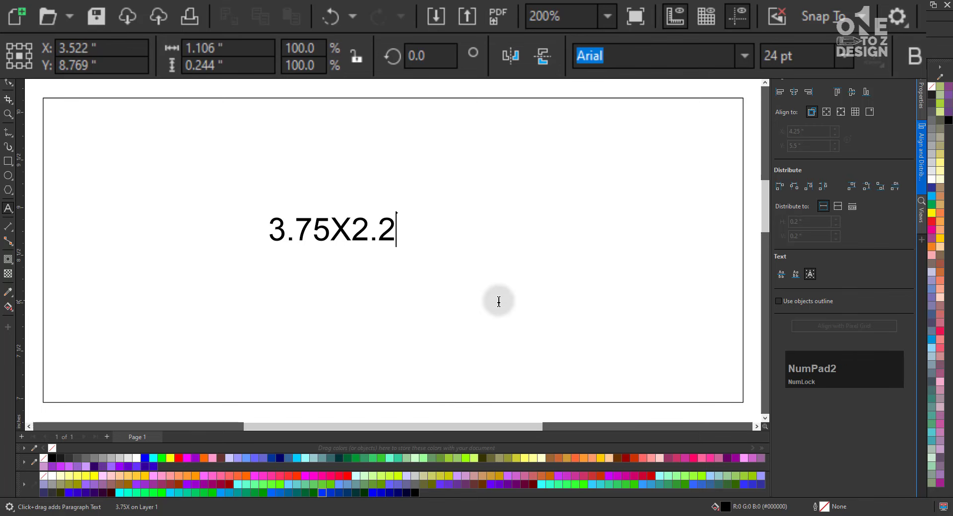
Step: Add the heading "Business Card Size" above the 3.75X2.25 text
text(Bu)
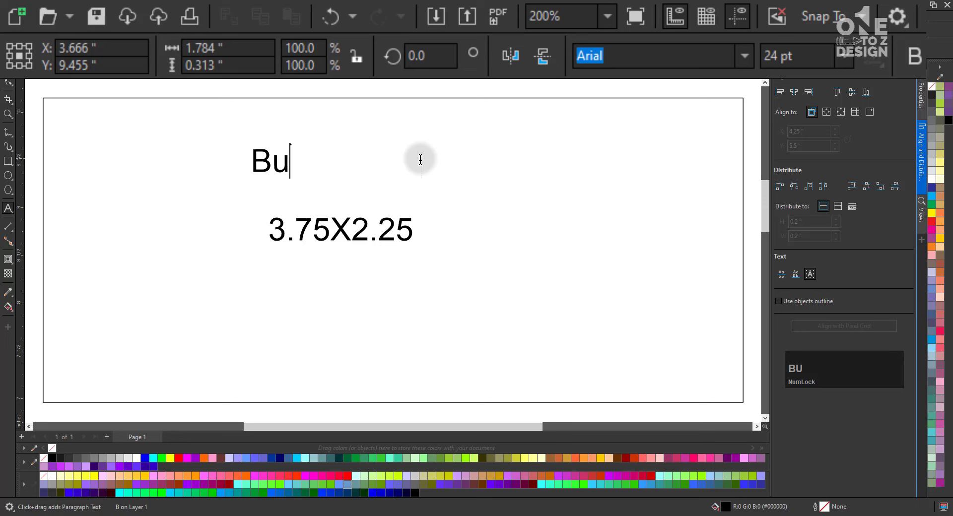
text(sin)
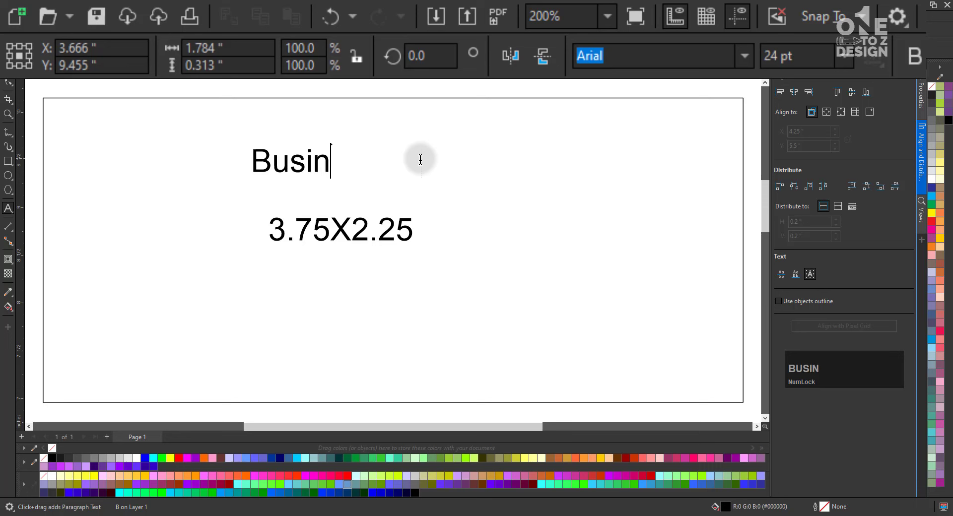
text(ess Ca)
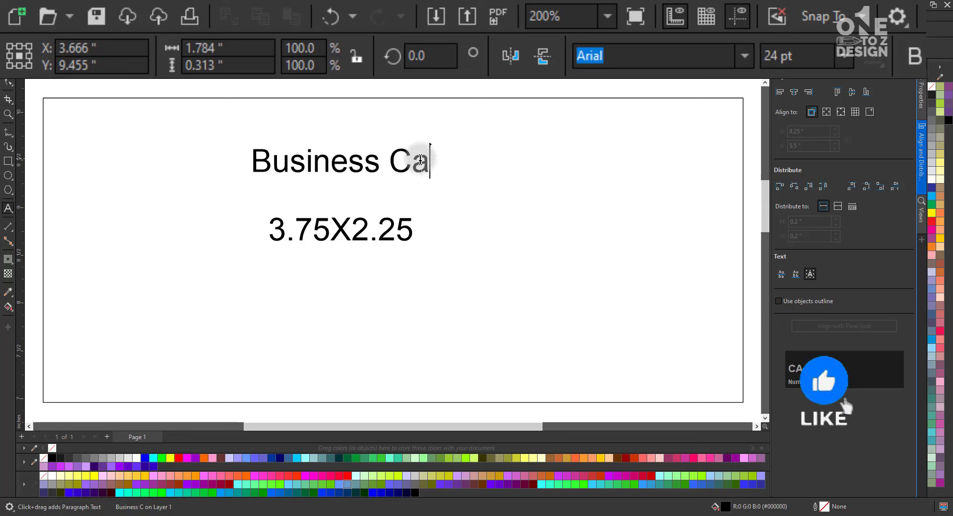
text(rd Size)
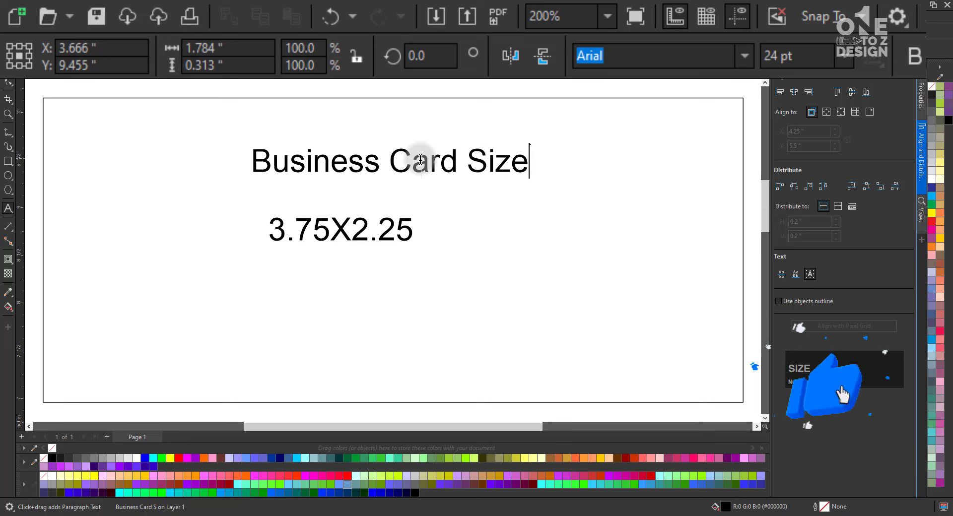
key(Escape)
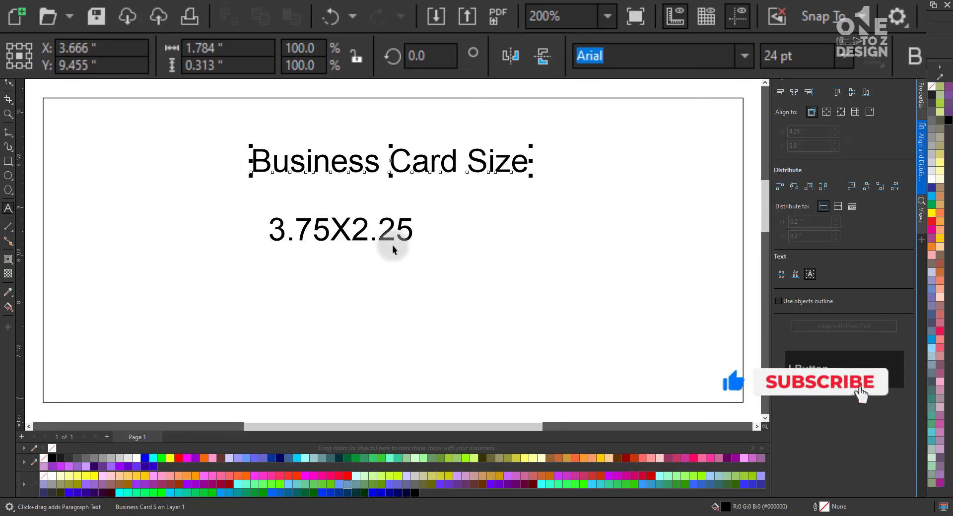
Step: Center the "Business Card Size" heading horizontally over the 3.75X2.25 text
shift+click(411, 231)
key(c)
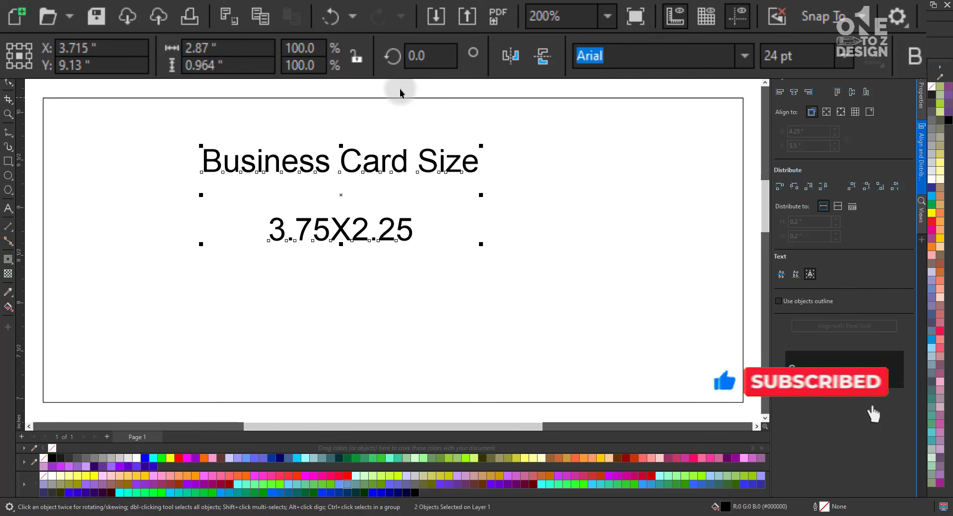
key(Escape)
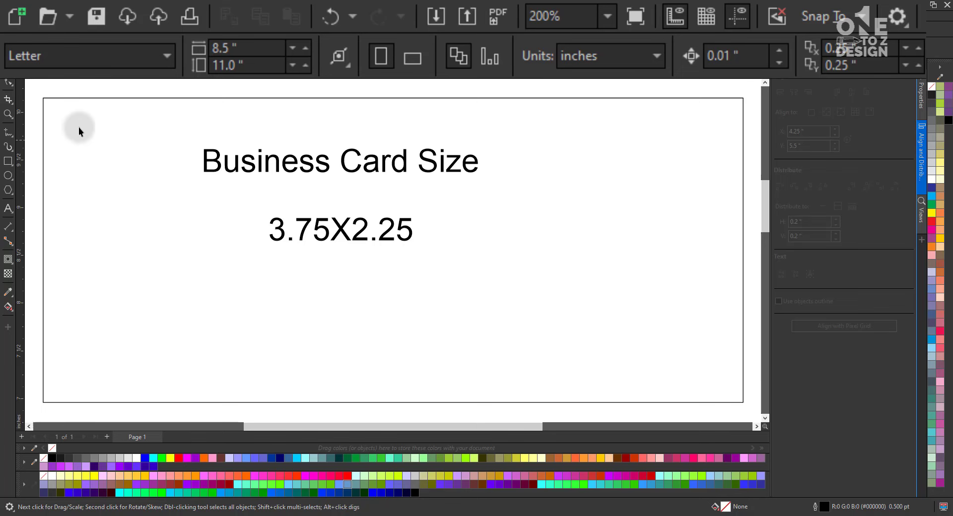
click(165, 316)
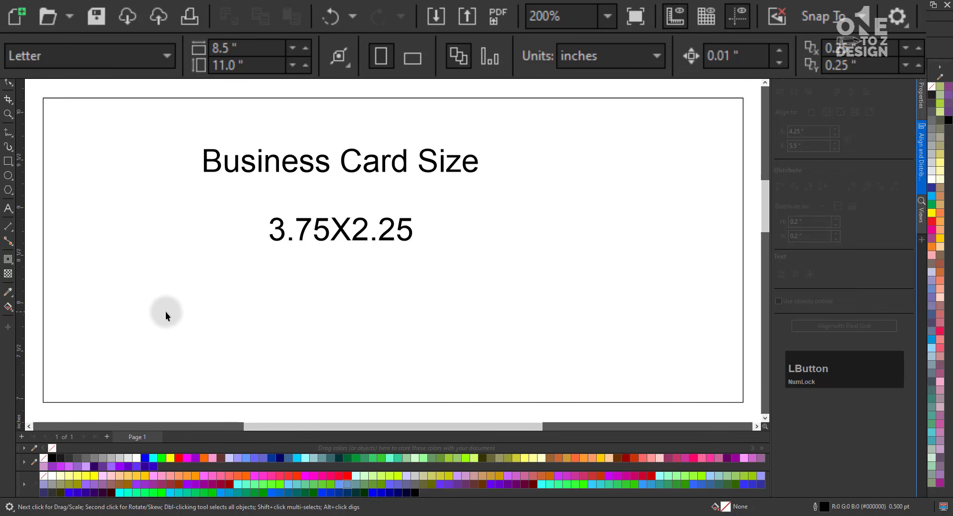
click(220, 47)
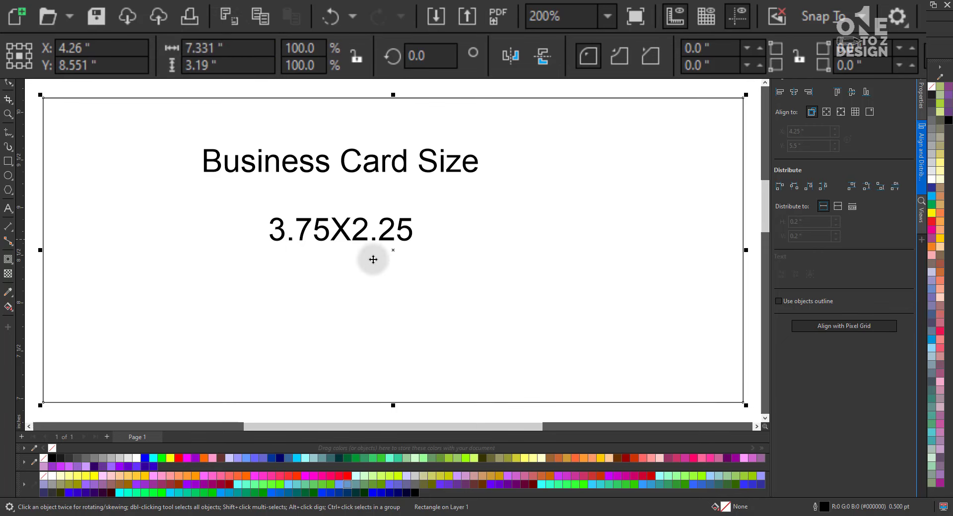
click(134, 169)
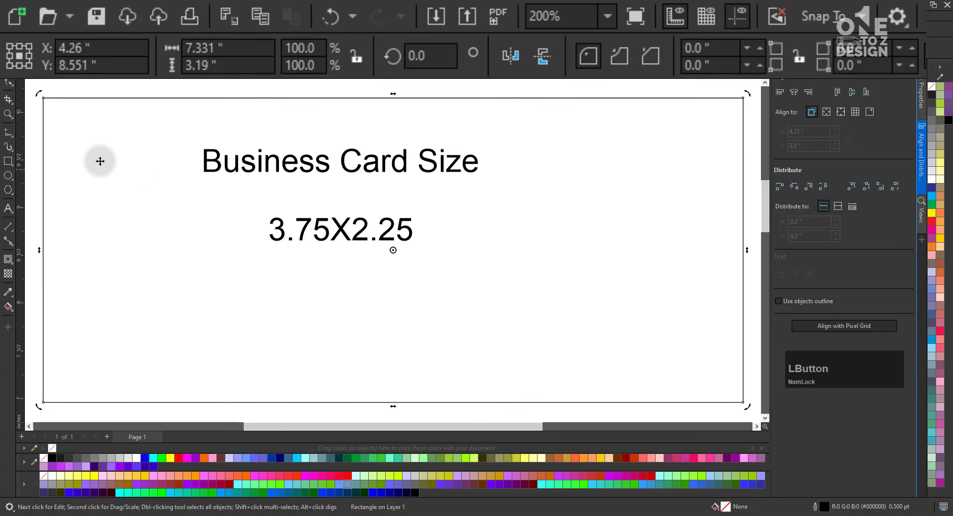
click(94, 88)
click(108, 148)
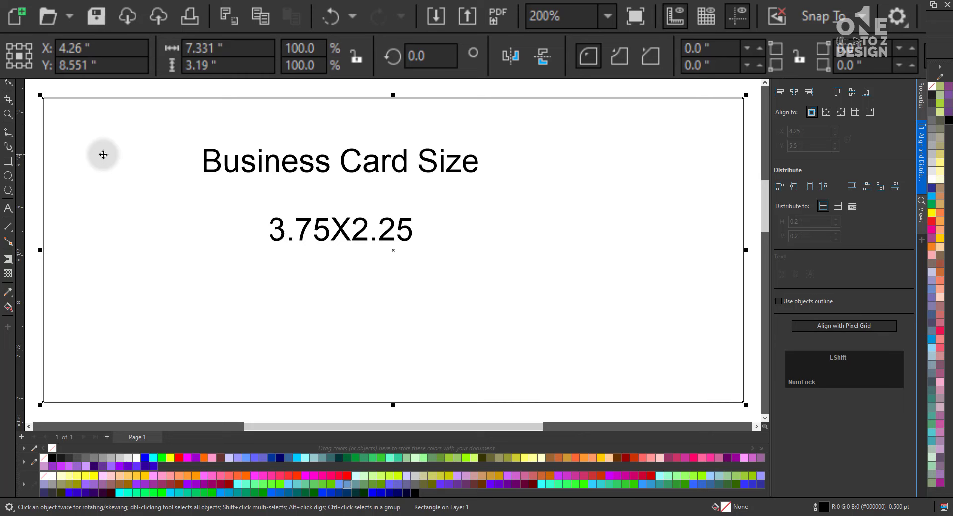
key(shift+F4)
click(340, 188)
click(323, 213)
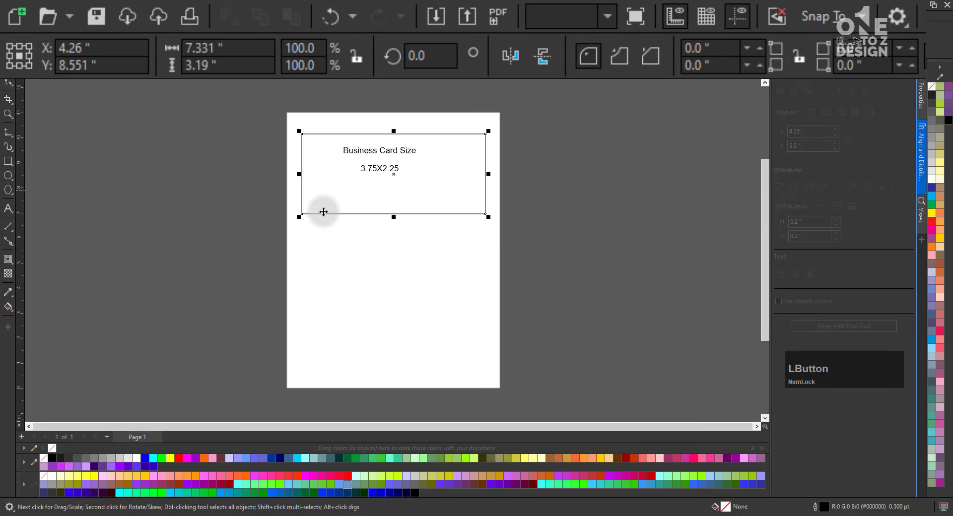
click(332, 208)
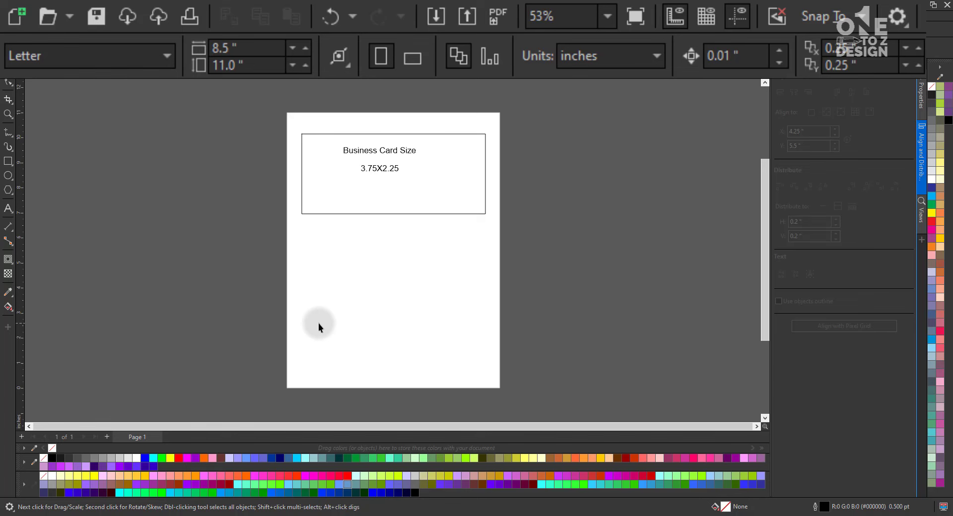
Step: Resize the rectangle to 3.75 inches wide and 2.25 inches high
click(355, 190)
key(F2)
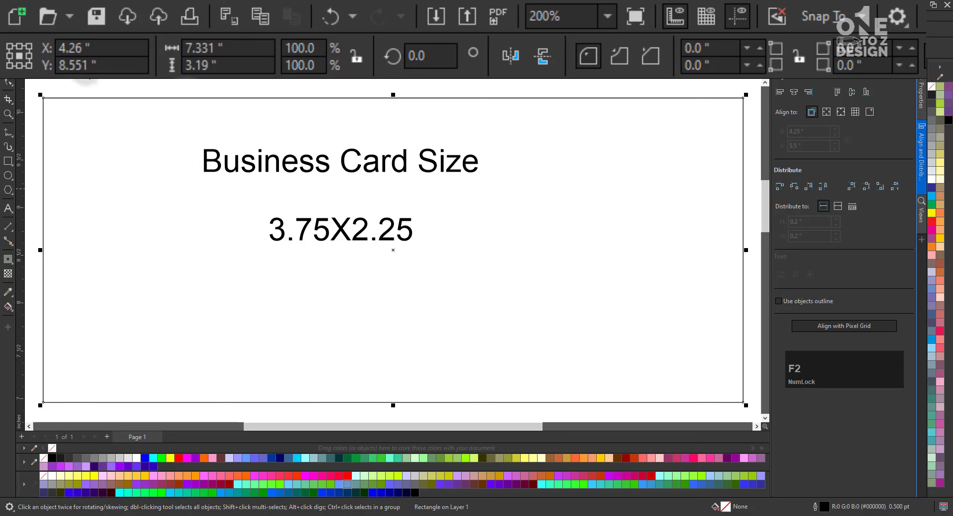
click(243, 48)
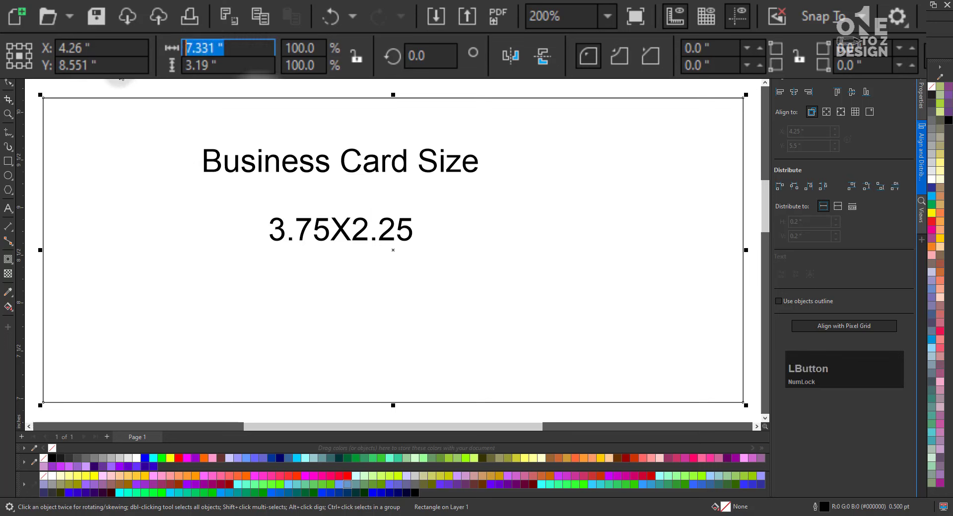
text(3)
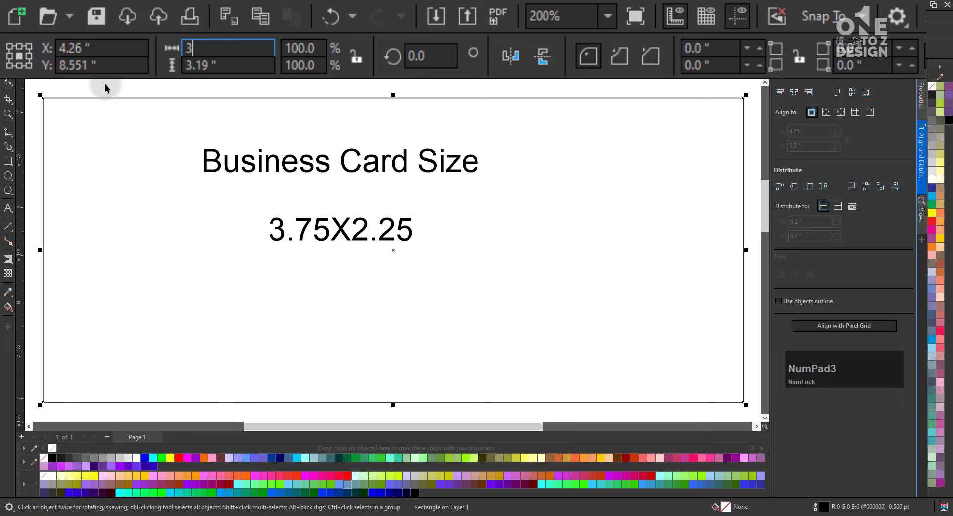
text(.75)
key(Tab)
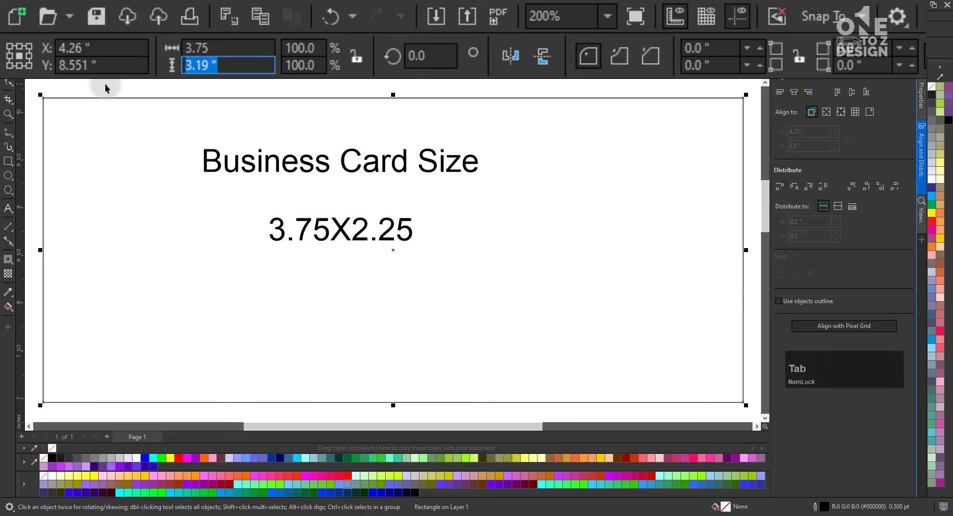
text(2.25)
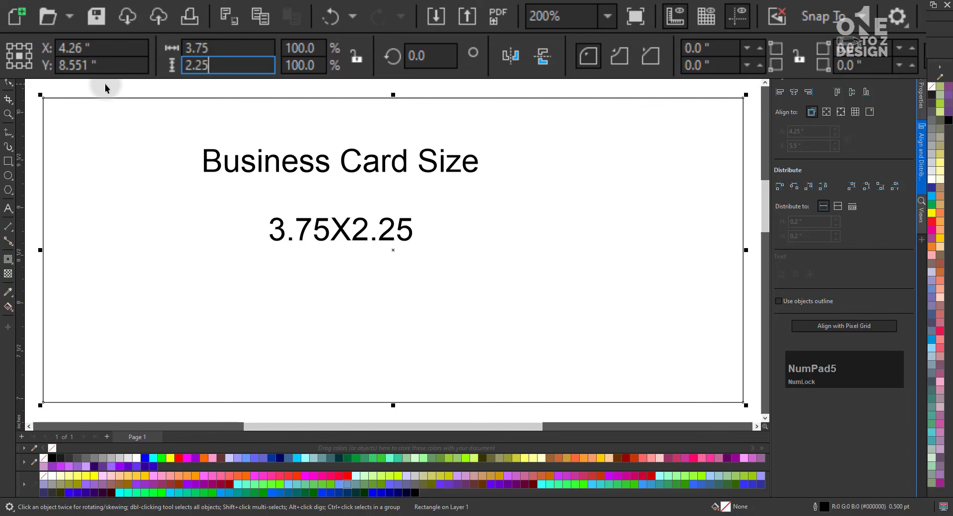
key(Return)
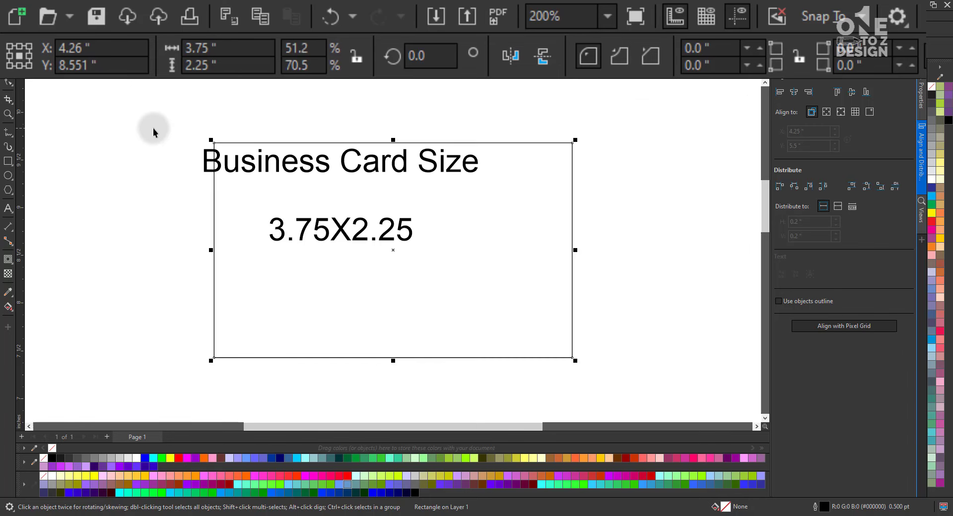
Step: Move the "Business Card Size" heading above the rectangle and the "3.75X2.25" text below it
click(265, 185)
drag(180, 147, 498, 266)
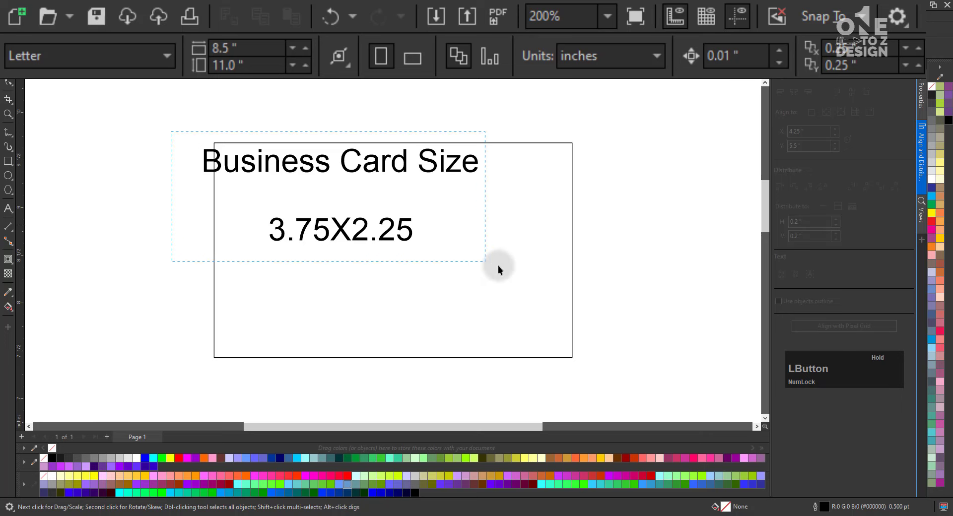
click(210, 178)
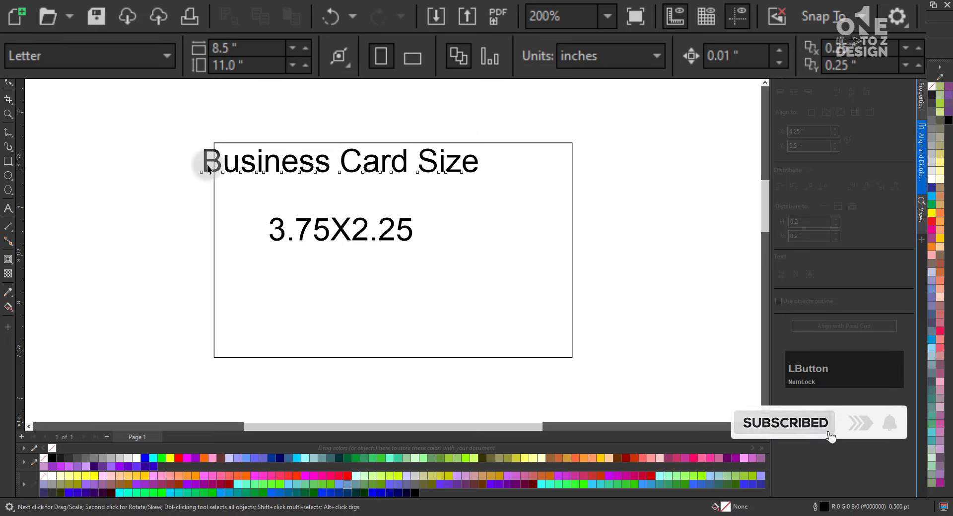
drag(207, 164, 258, 118)
drag(353, 227, 422, 413)
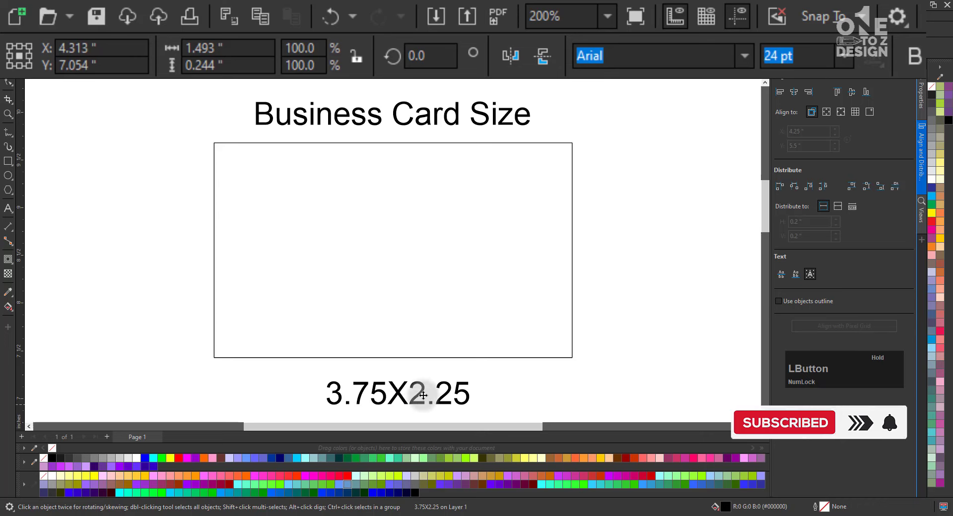
click(592, 317)
Step: Add 24 pt Arial artistic text inside the rectangle reading "Name", "Mobile" and a sample number on three separate lines
click(303, 239)
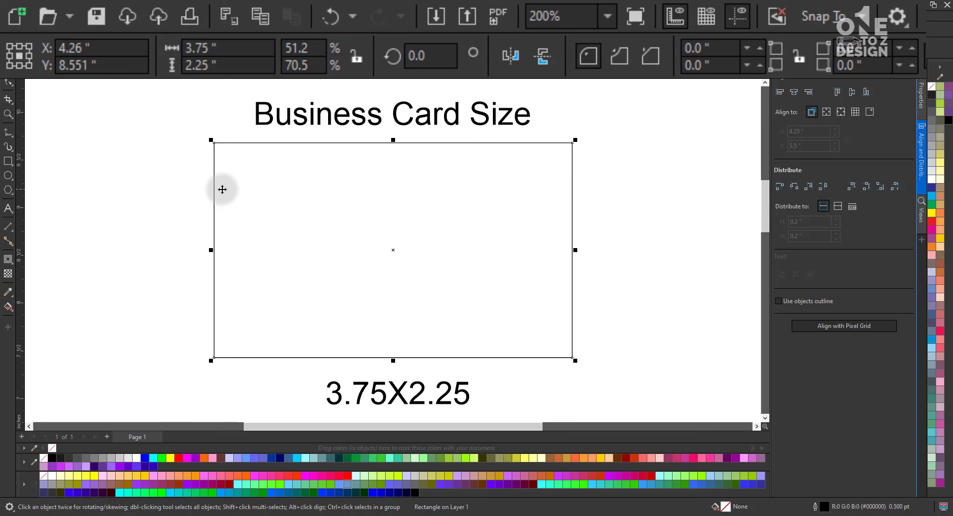
click(8, 210)
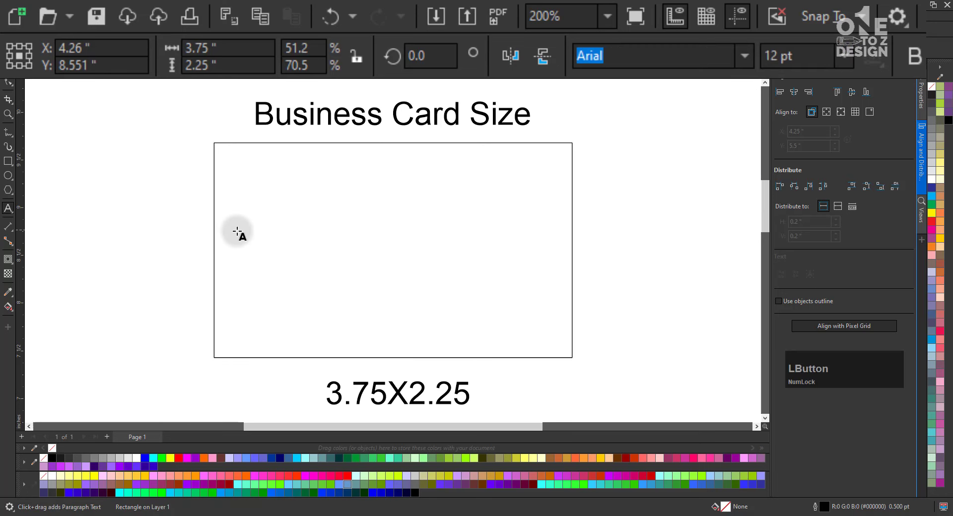
click(263, 231)
text(N)
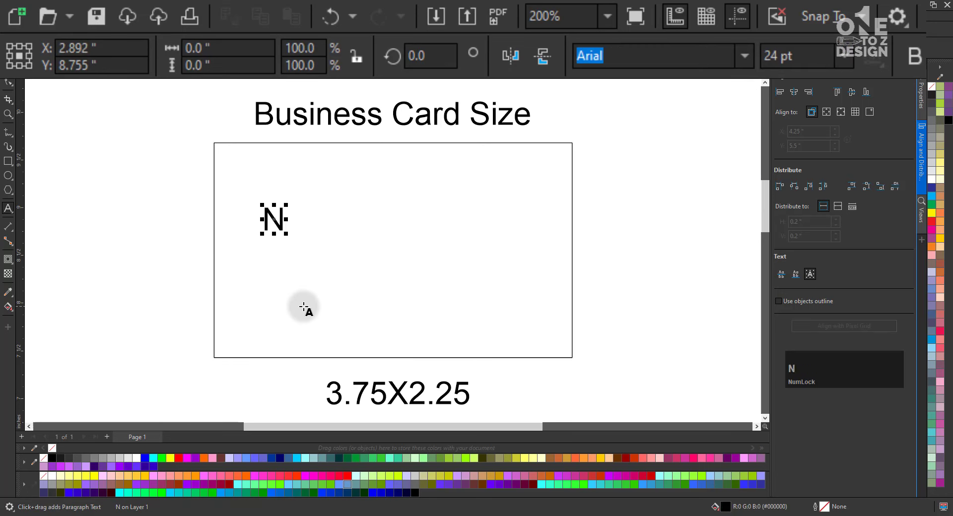
text(ame)
key(Return)
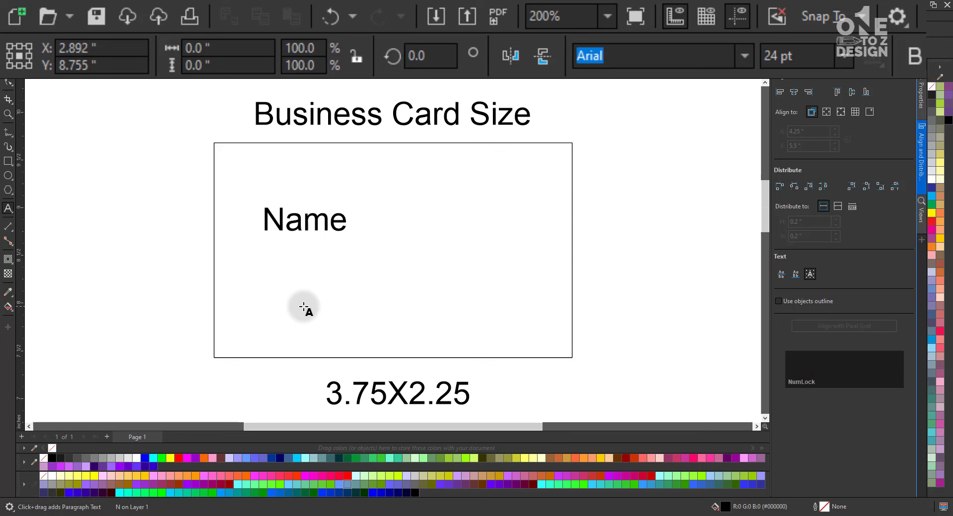
text(Mobile)
key(Return)
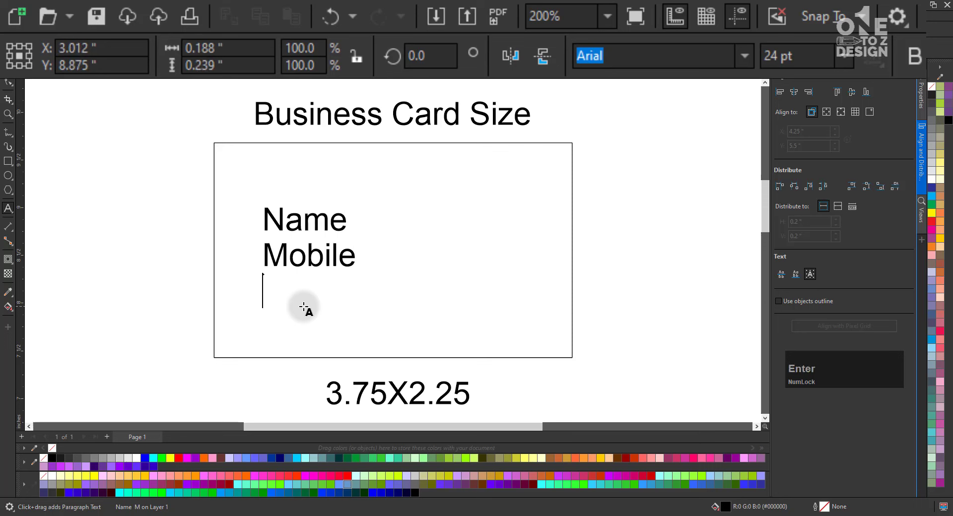
text(12345)
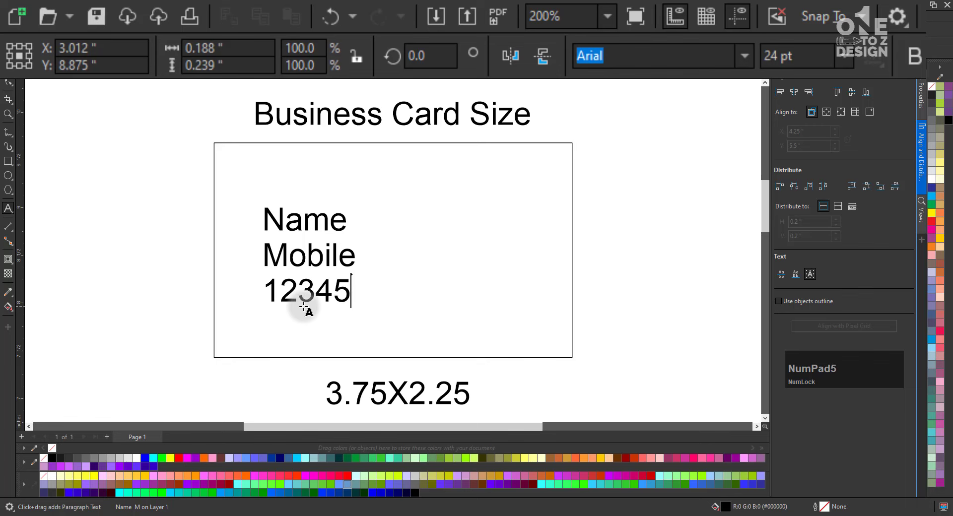
click(304, 307)
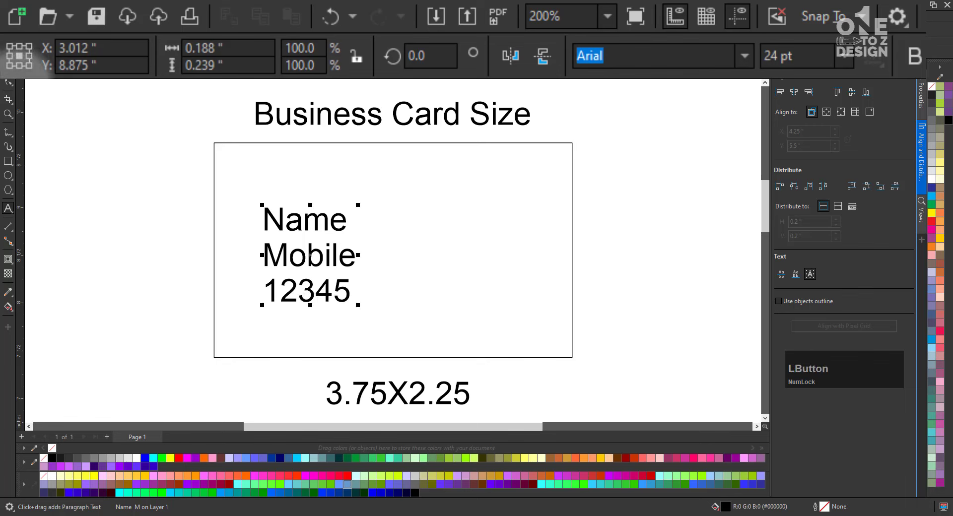
click(195, 325)
click(305, 181)
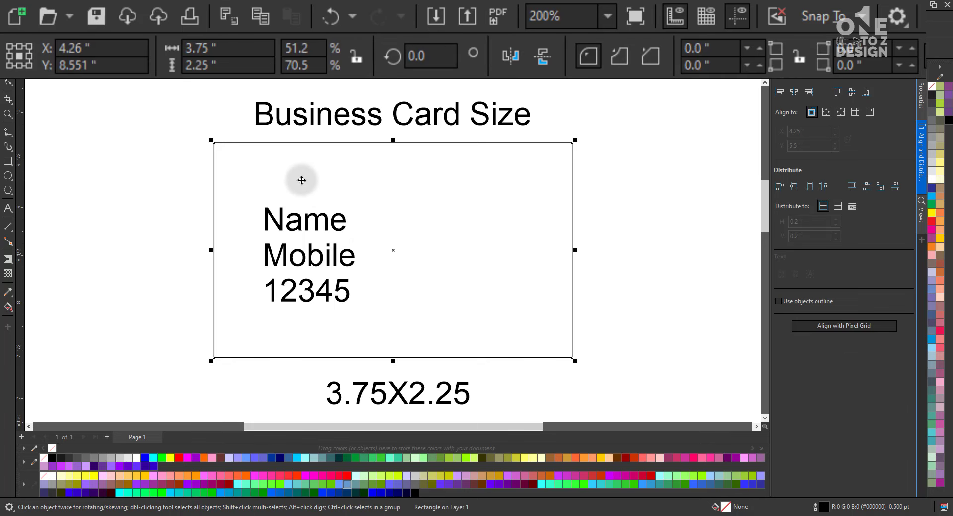
Step: Move the rectangle with all its text off the page, placing it beside the page's upper right edge
key(F4)
click(517, 217)
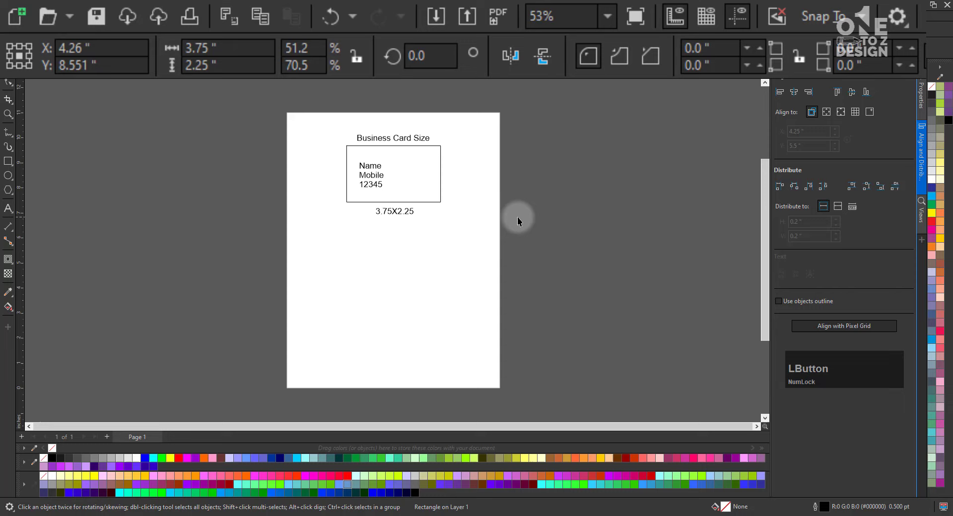
click(405, 177)
drag(465, 117, 314, 247)
drag(416, 175, 546, 179)
click(591, 176)
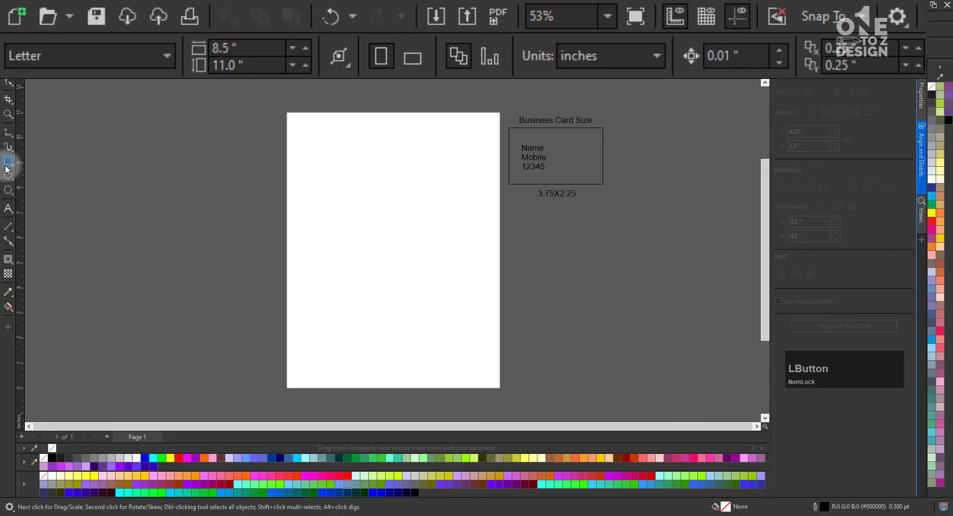
click(8, 160)
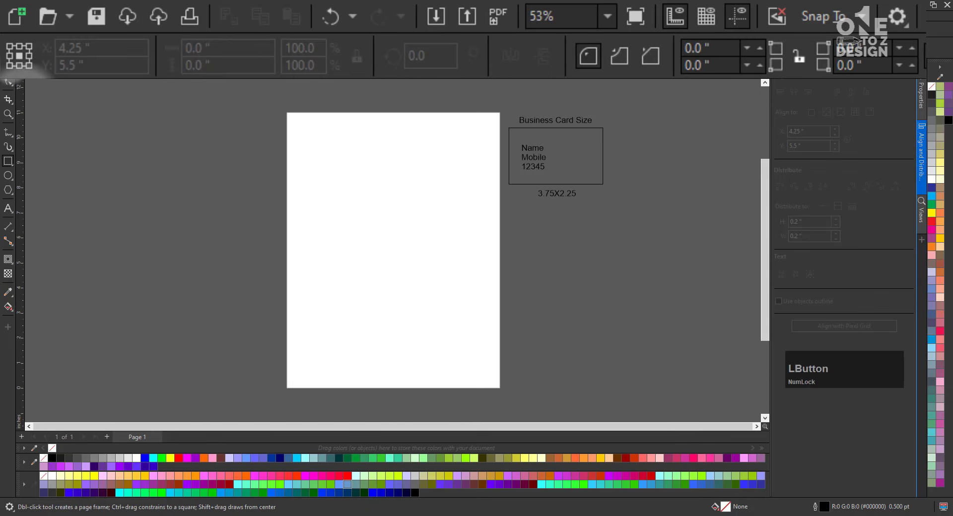
click(9, 82)
click(305, 225)
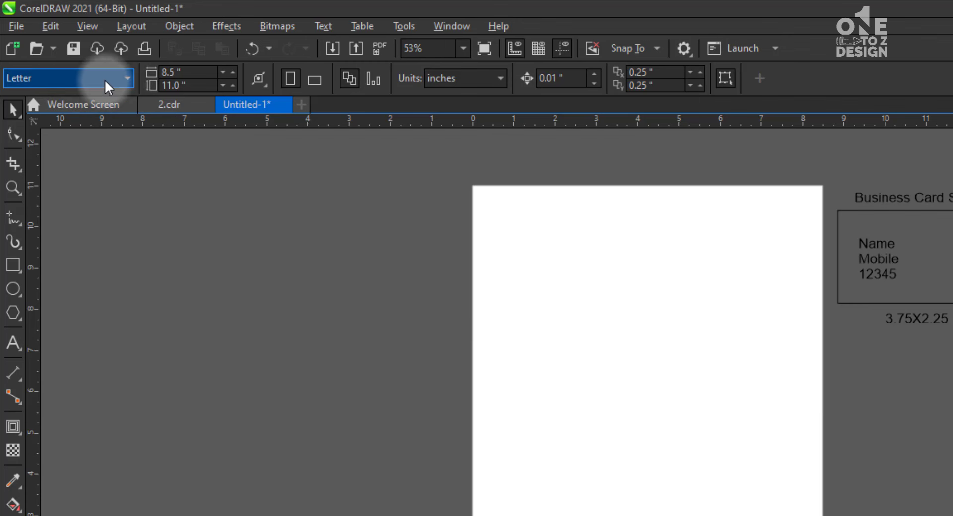
click(119, 77)
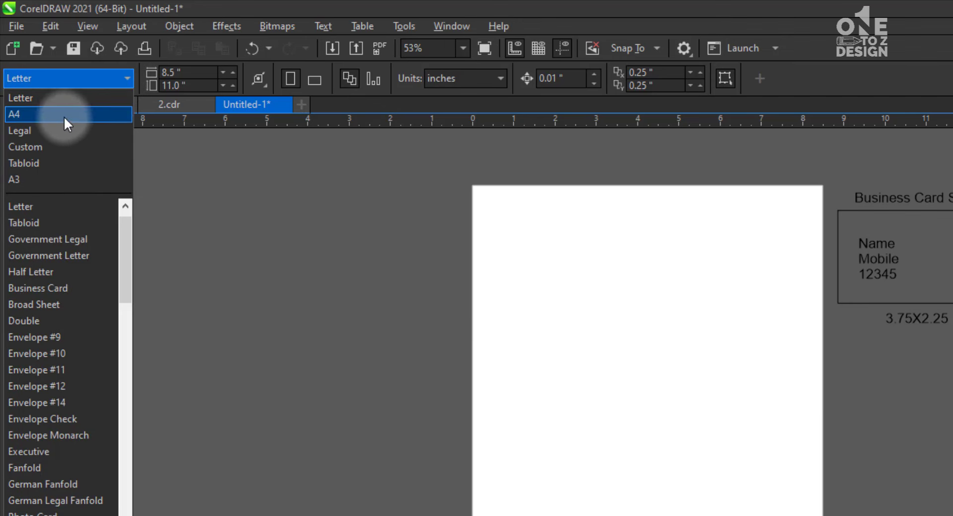
click(412, 199)
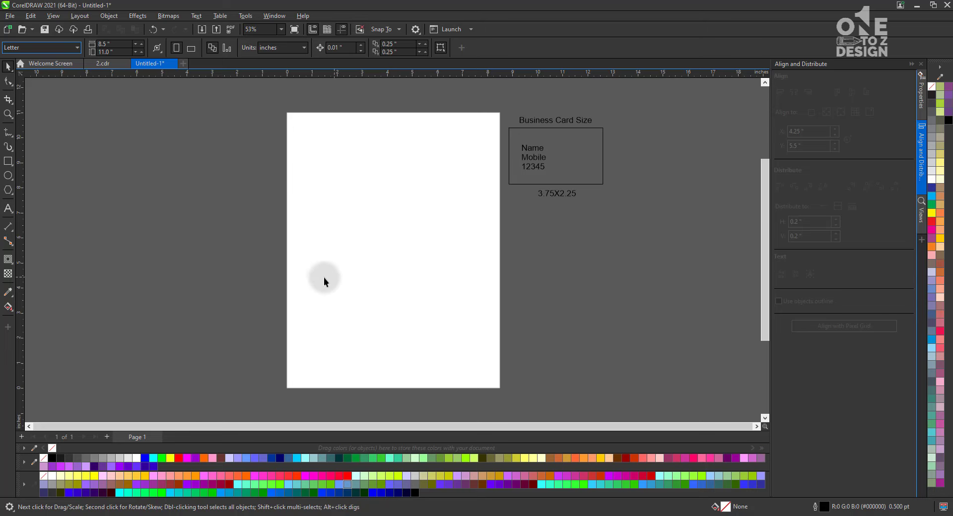
Step: Zoom out to examine the extent of the workspace around the page, and return to the full-page view
click(459, 225)
key(F3)
key(F3)
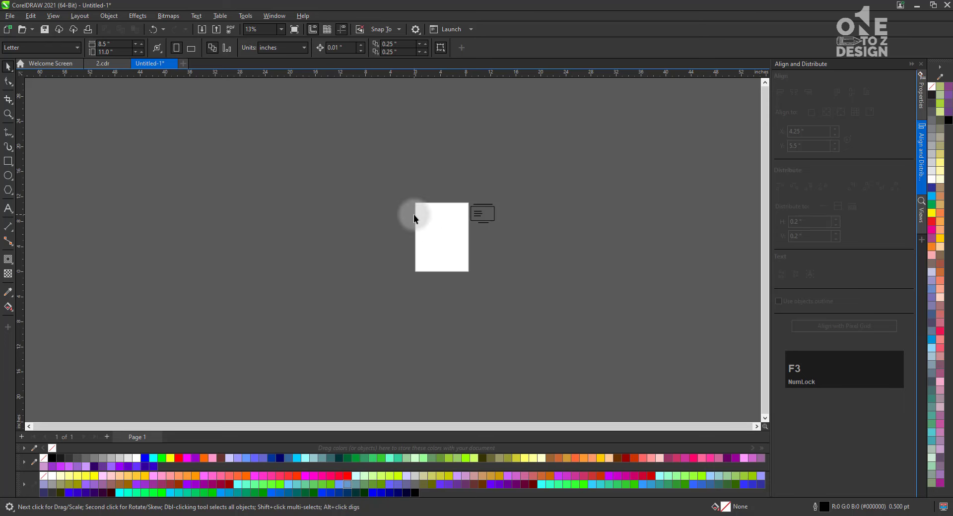
key(F3)
key(F3)
key(F3)
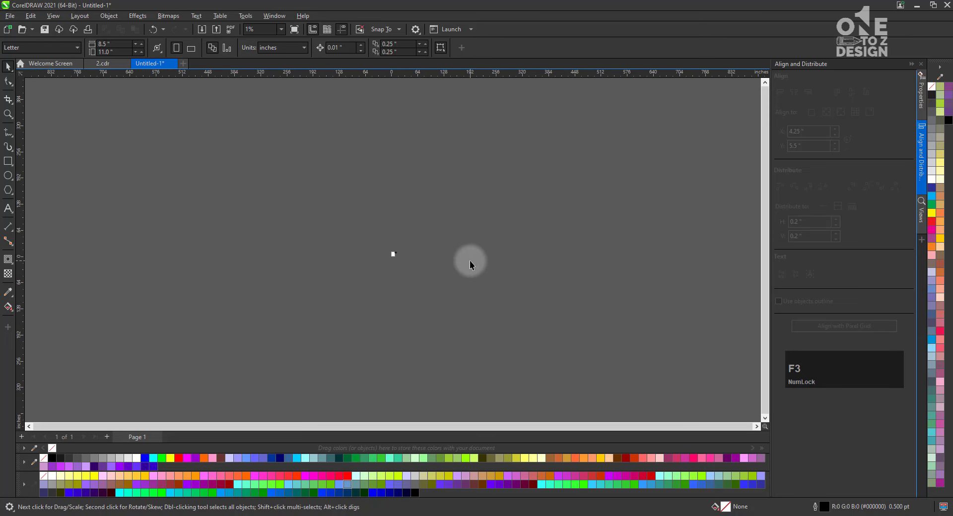
click(443, 387)
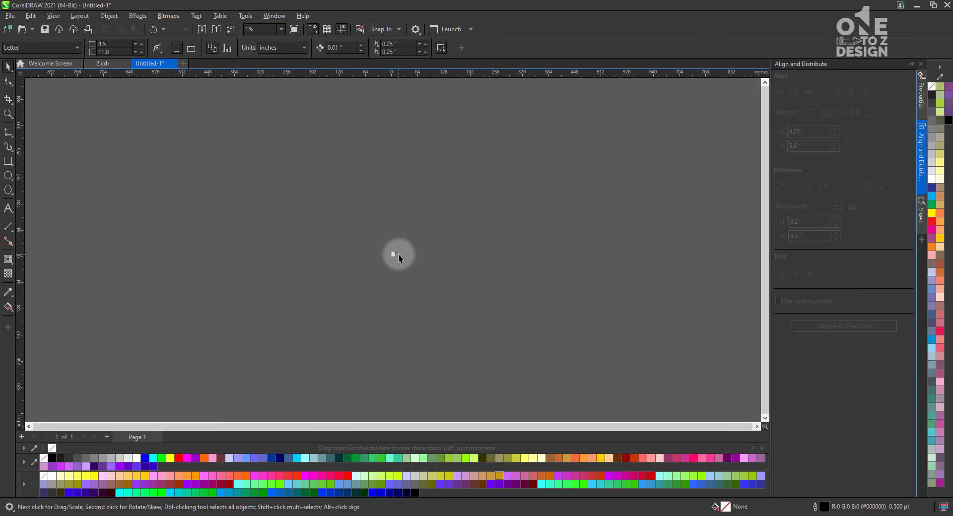
key(F4)
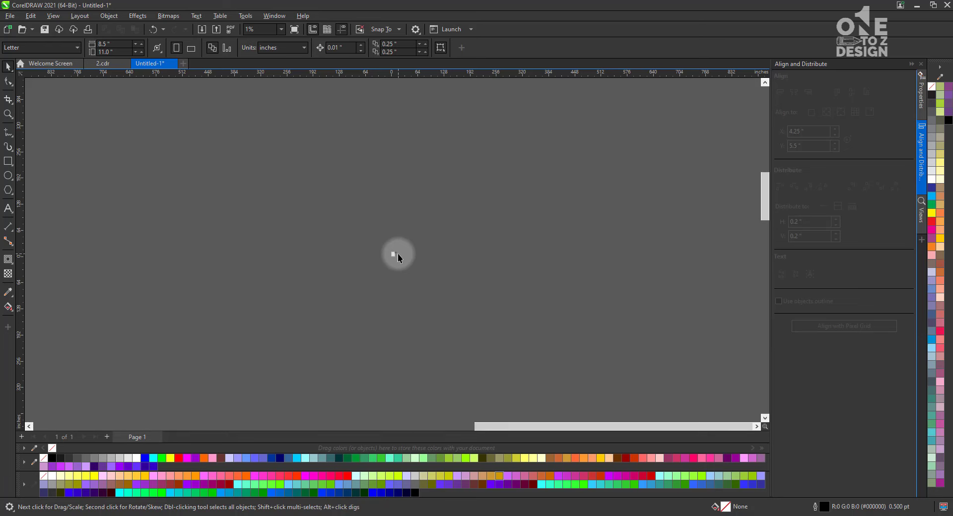
key(shift+F4)
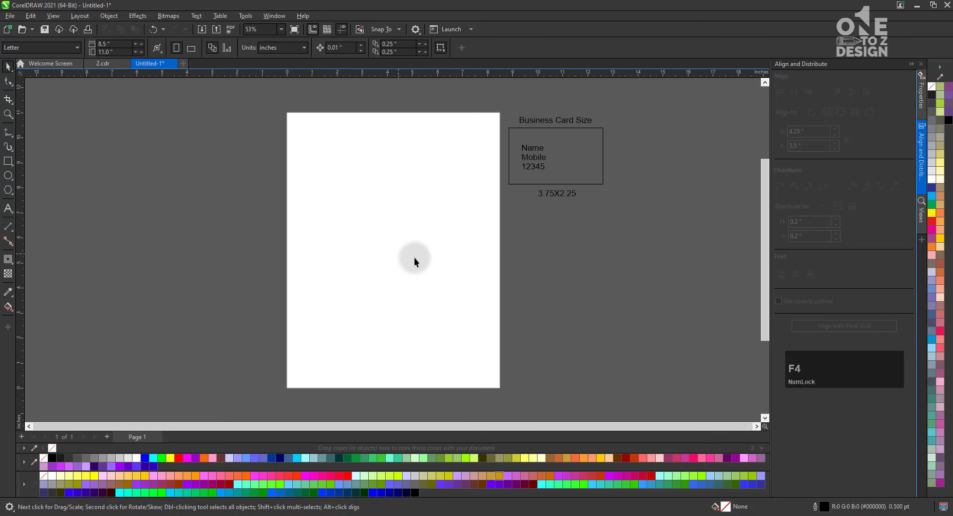
click(466, 265)
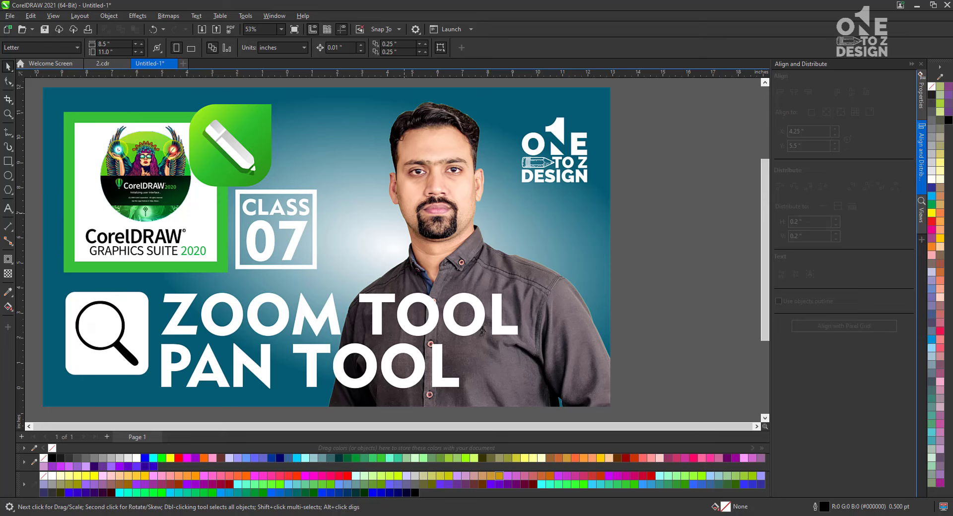
click(304, 222)
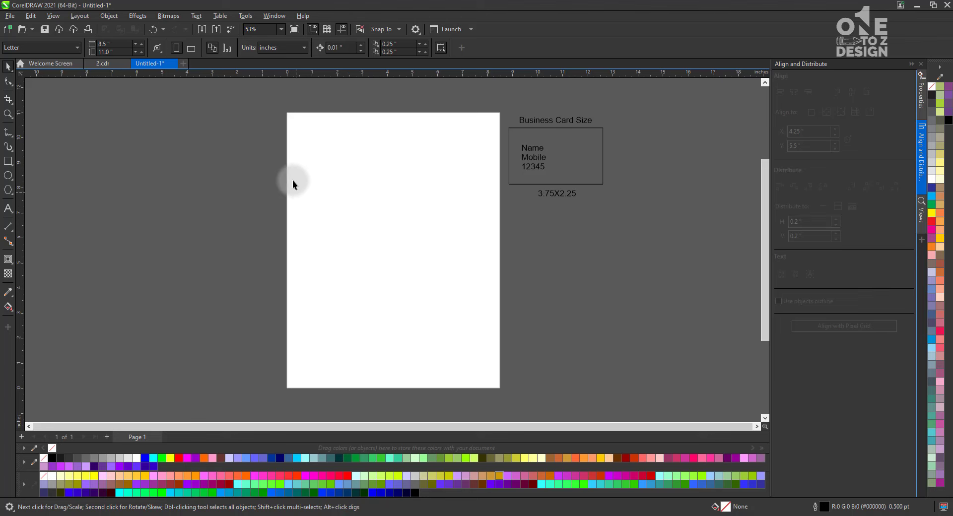
click(62, 46)
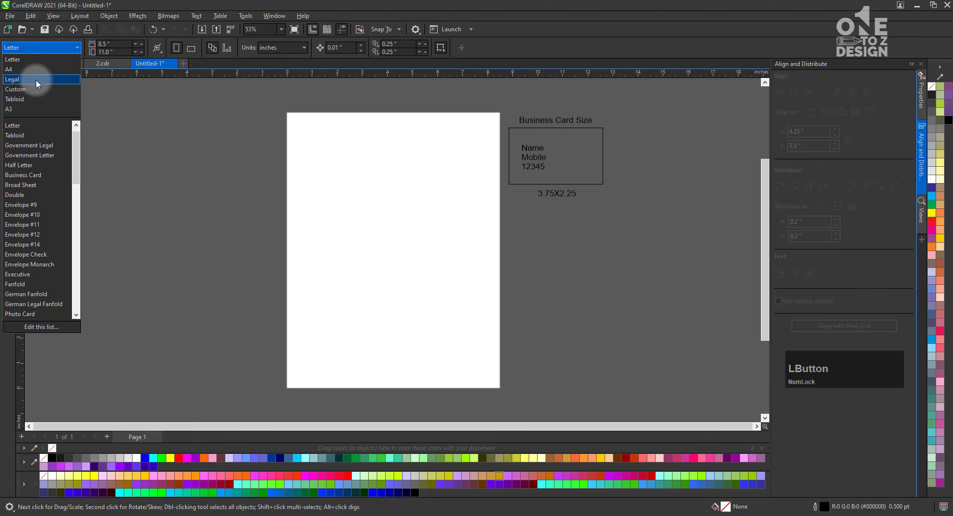
click(287, 135)
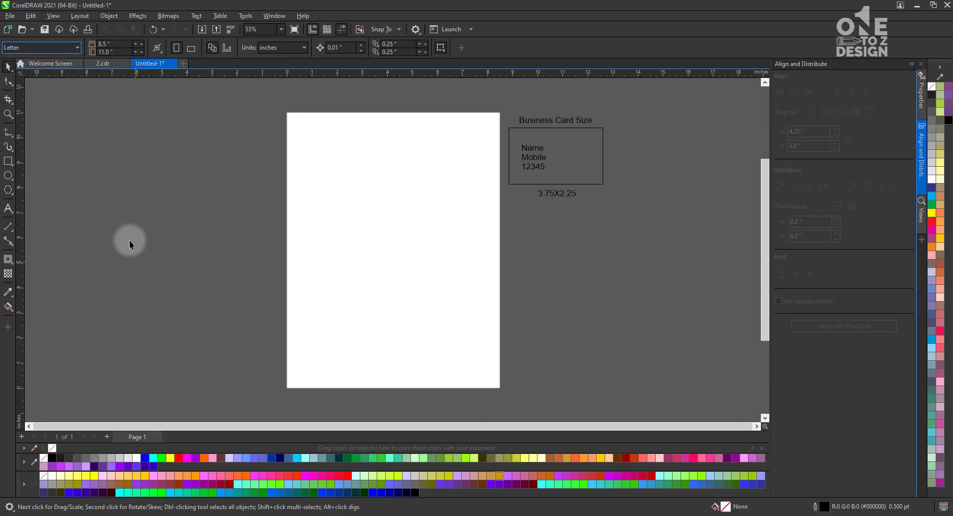
drag(162, 197, 52, 301)
drag(562, 254, 763, 372)
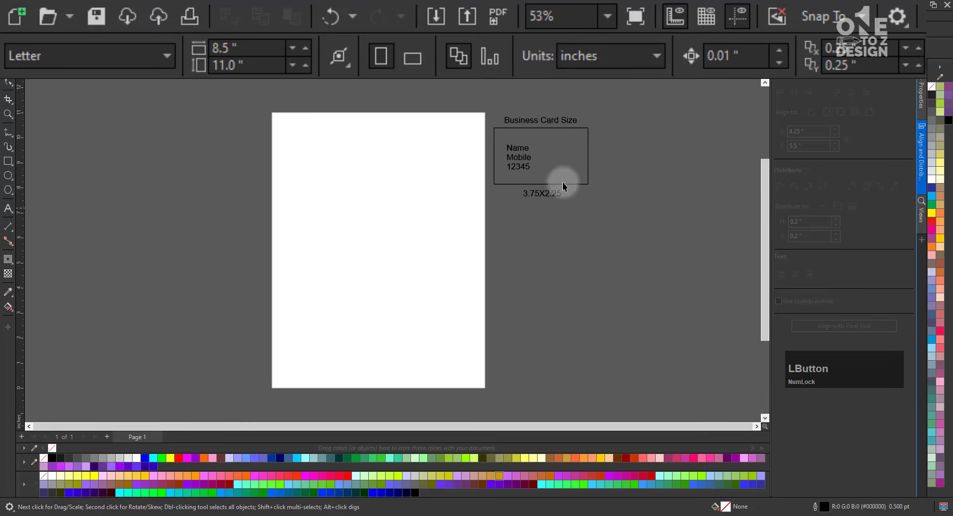
drag(344, 95, 487, 74)
scroll(338, 412, down, 1)
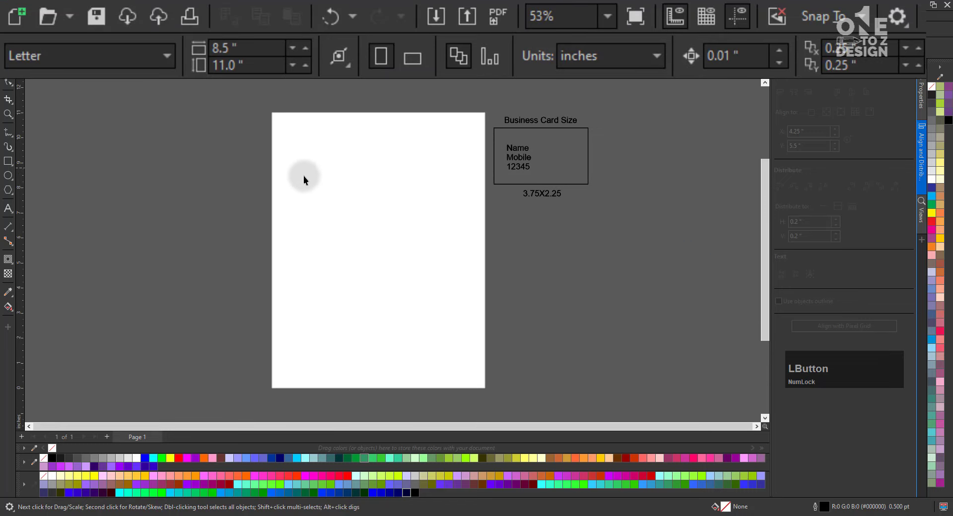
Step: Draw a rectangle about 2.87 inches wide and 3.6 inches high in the empty workspace left of the page
click(7, 162)
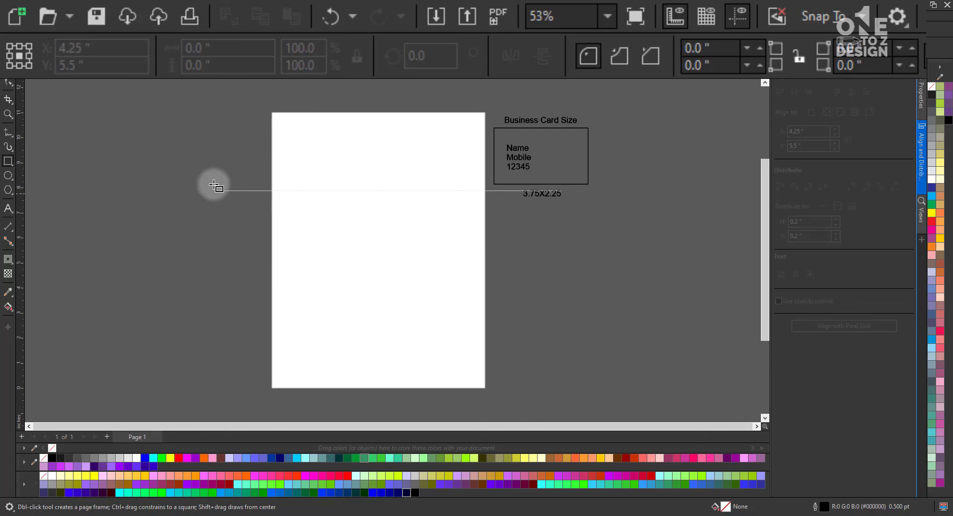
drag(128, 145, 200, 235)
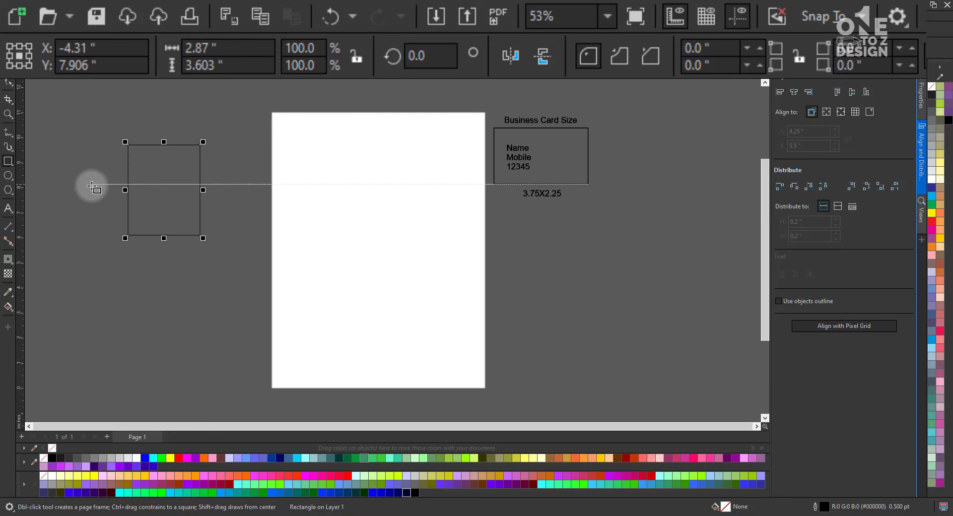
click(8, 66)
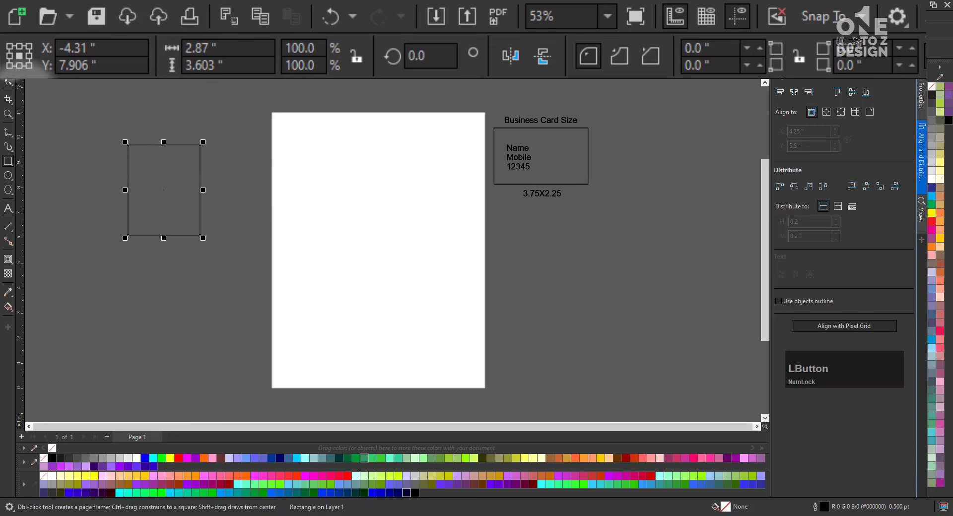
Step: Move the new rectangle closer to the page and scale it down proportionally to about 0.94 by 1.18 inches
click(189, 211)
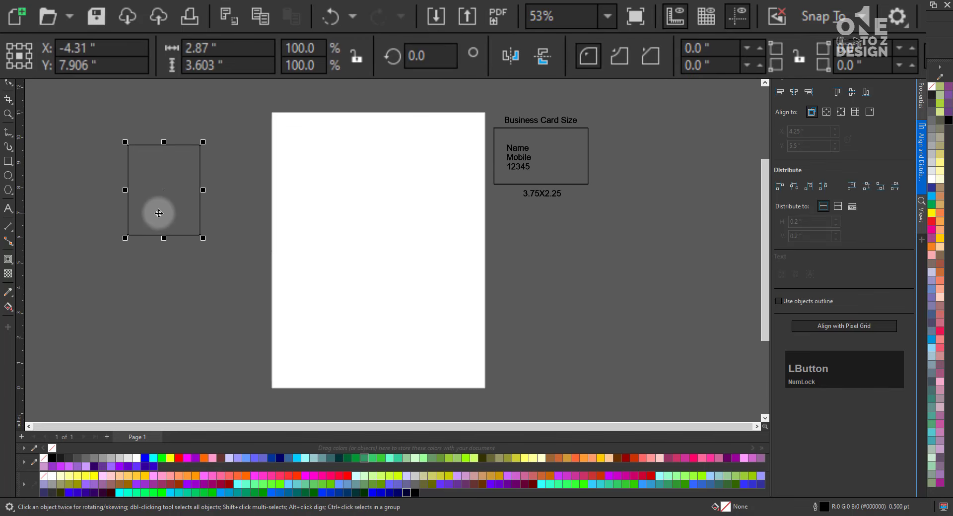
drag(157, 212, 191, 209)
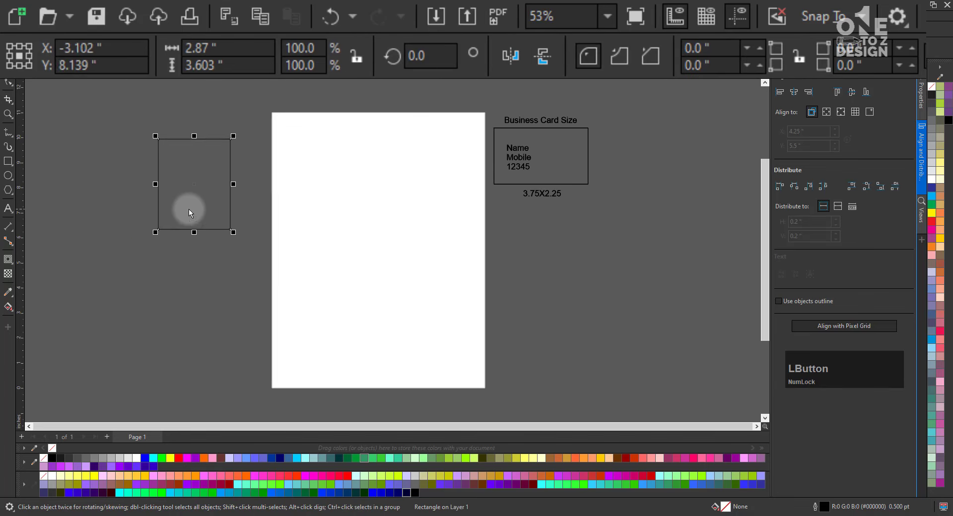
click(151, 233)
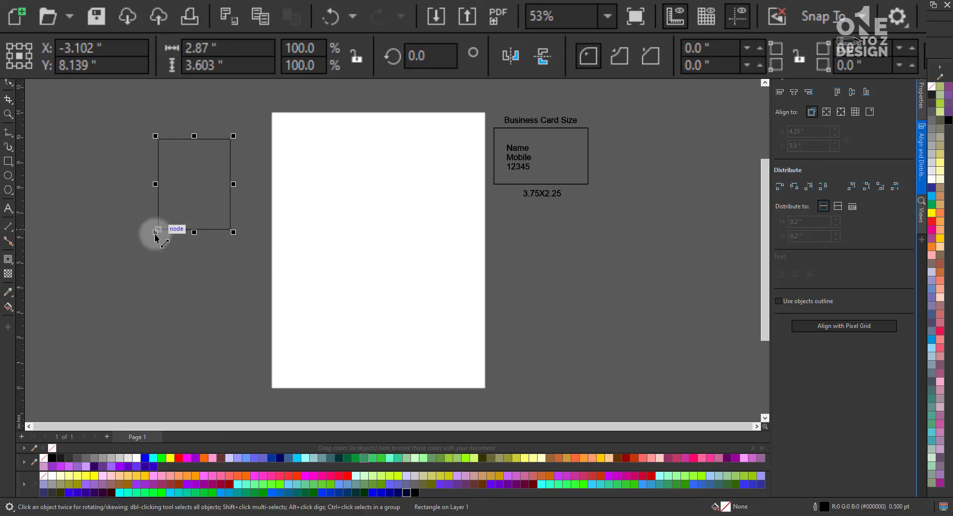
drag(145, 238, 204, 208)
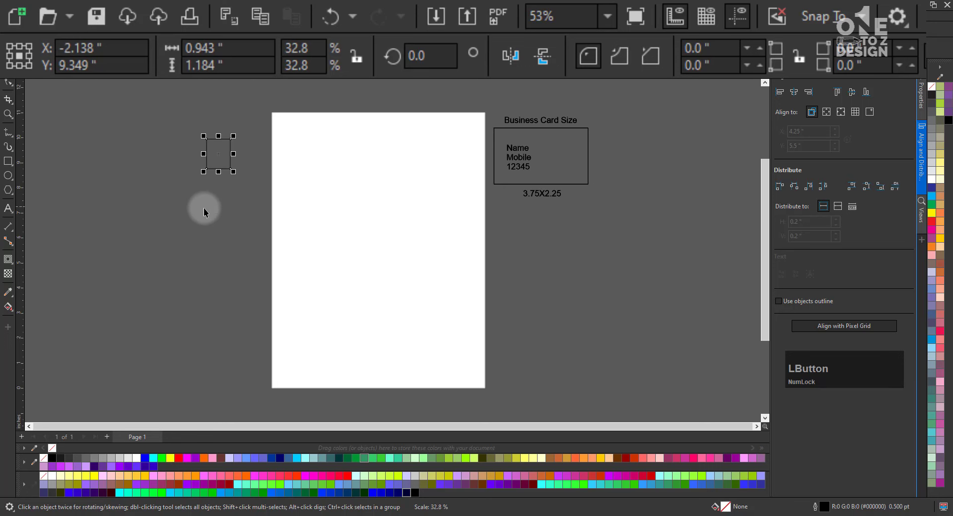
click(181, 181)
click(211, 166)
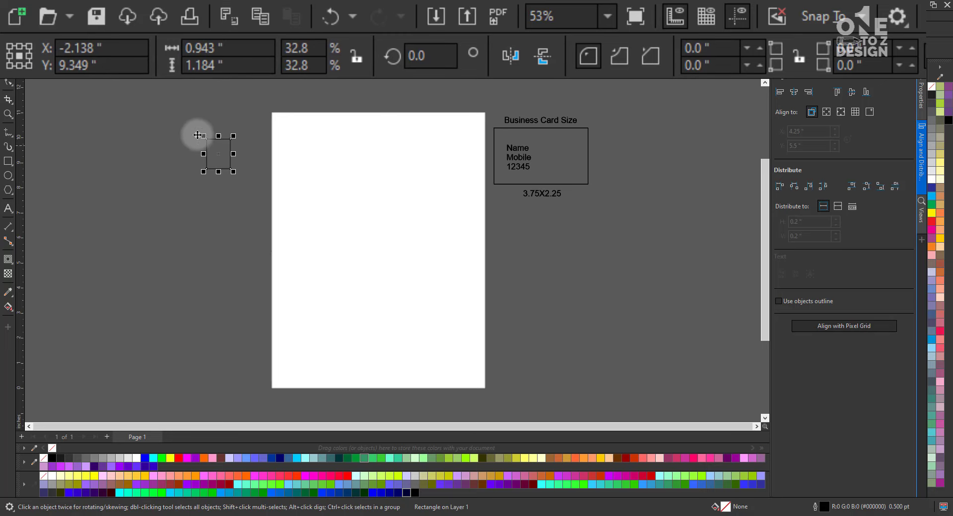
click(207, 48)
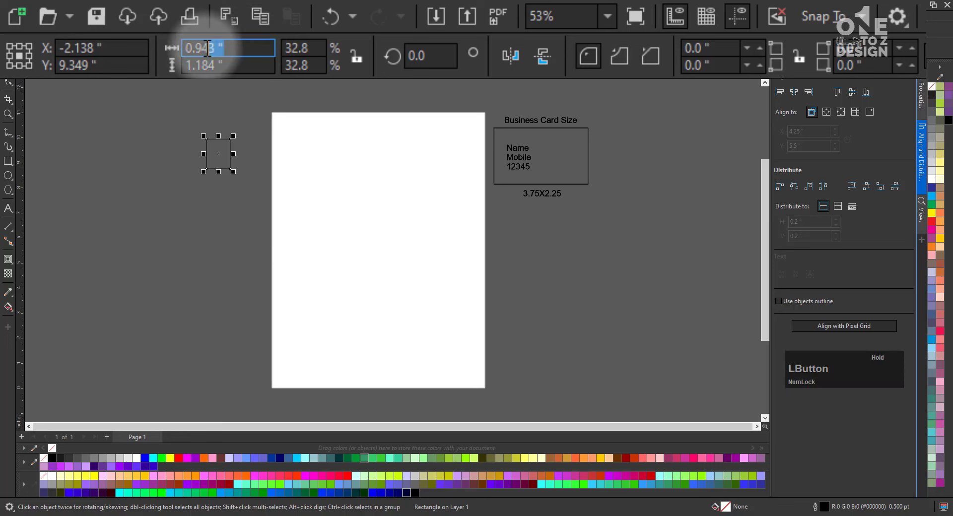
drag(208, 48, 172, 49)
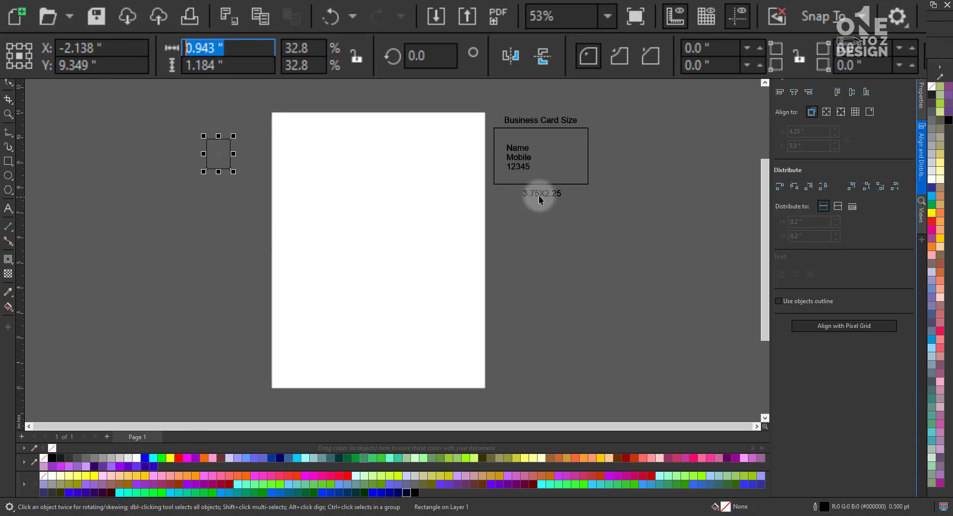
Step: Add the text "8x11.5" to the upper part of the page and enlarge it proportionally to about 3.24 inches wide
click(8, 208)
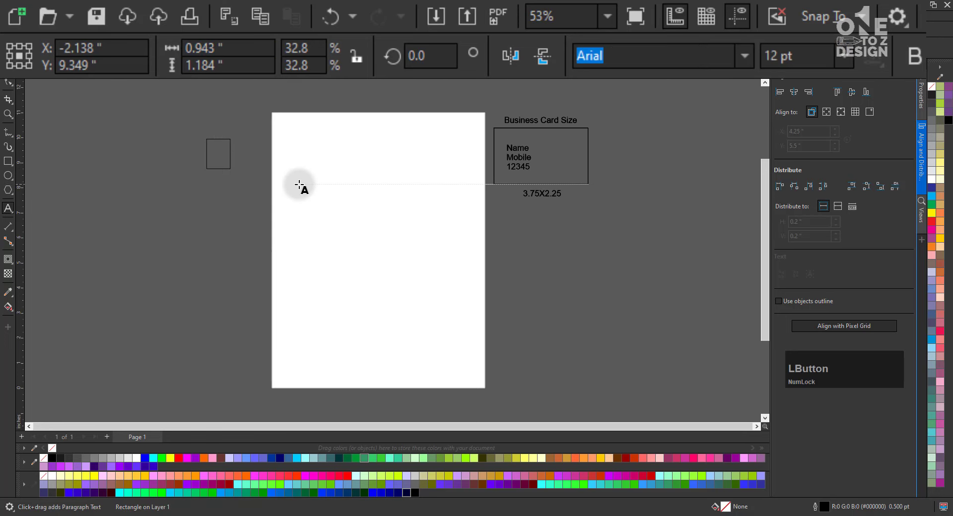
click(300, 185)
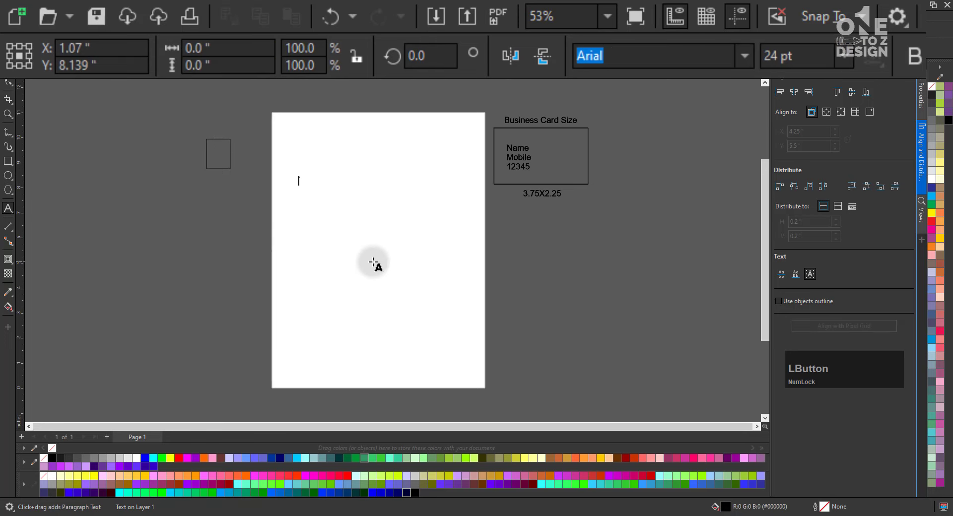
text(8x11.5)
click(8, 69)
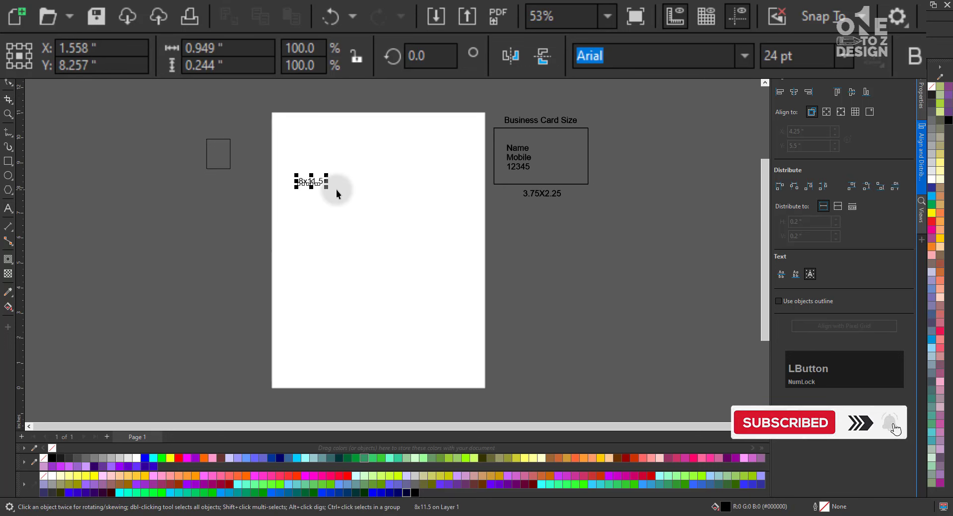
drag(325, 176, 386, 174)
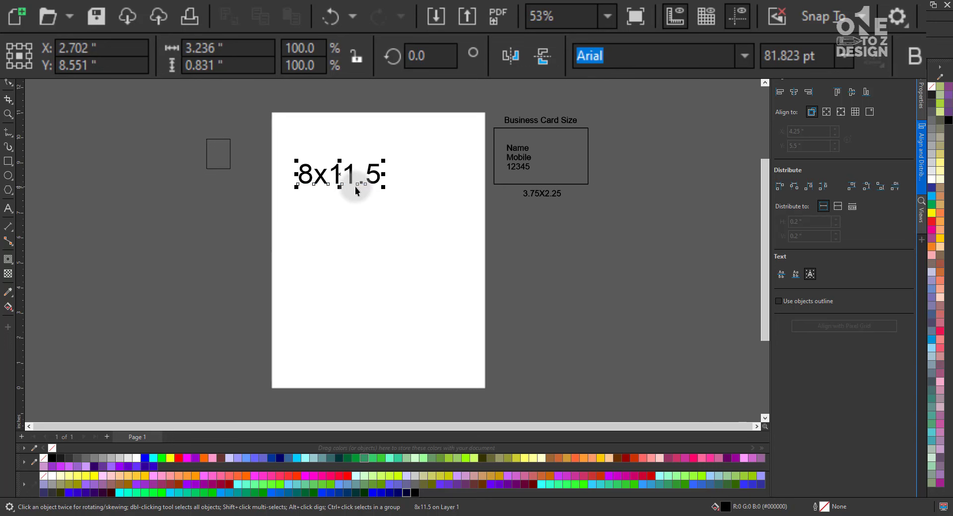
click(348, 224)
Step: Resize the small rectangle beside the page to 8 inches wide and 11.5 inches high
click(232, 157)
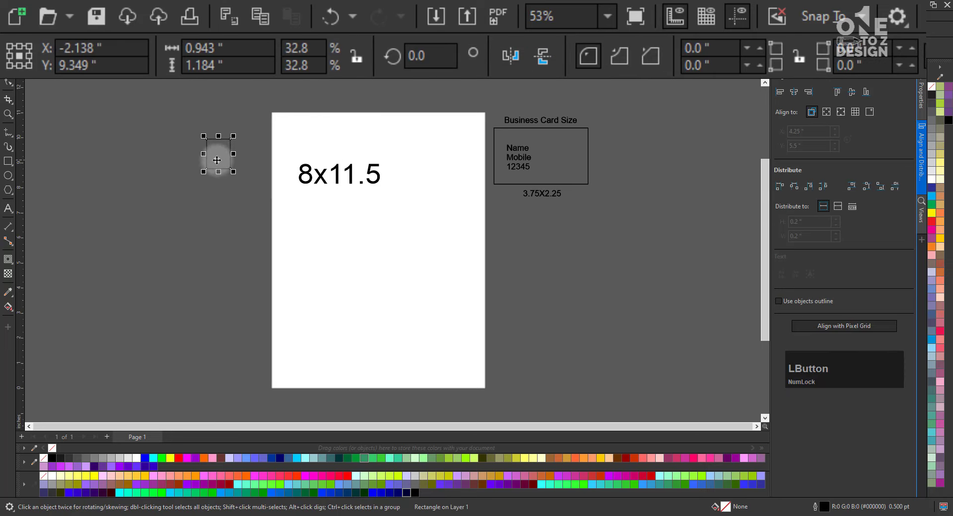
click(244, 49)
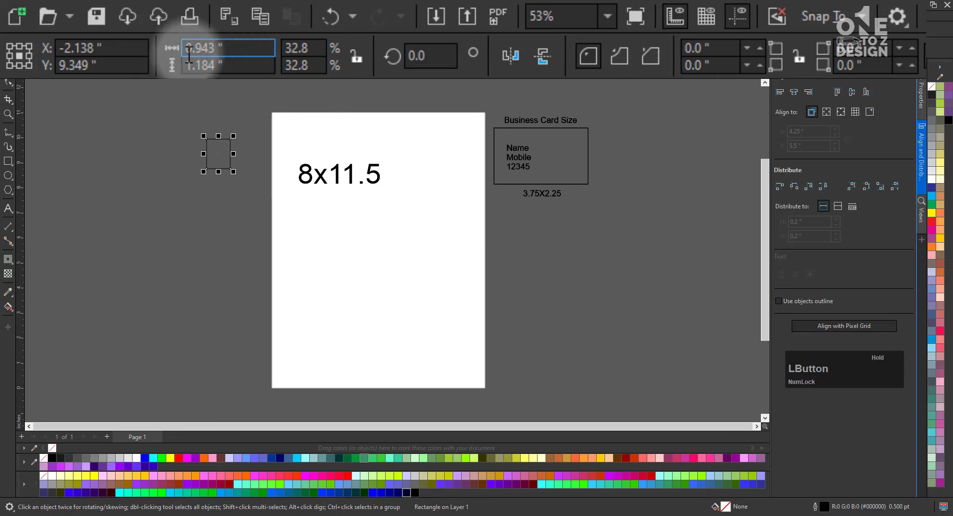
text(8)
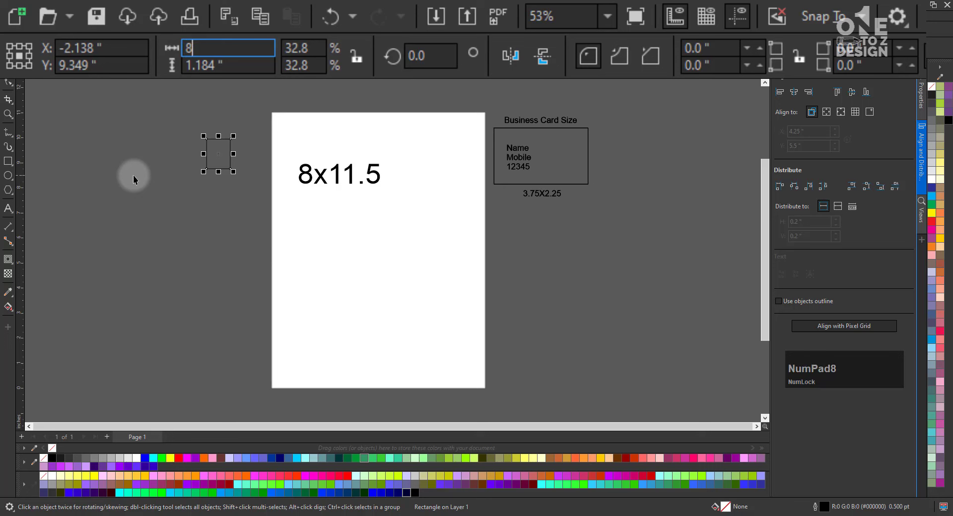
key(Tab)
text(11.5)
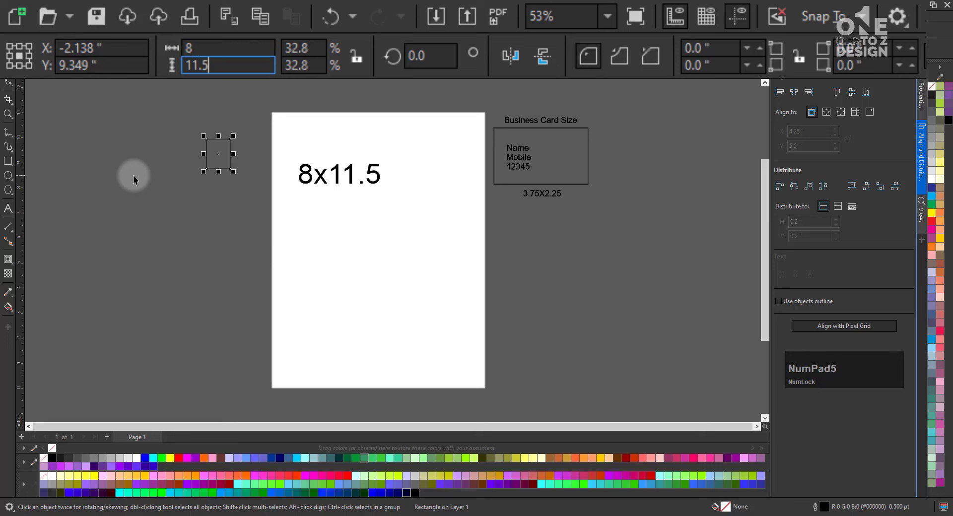
key(Return)
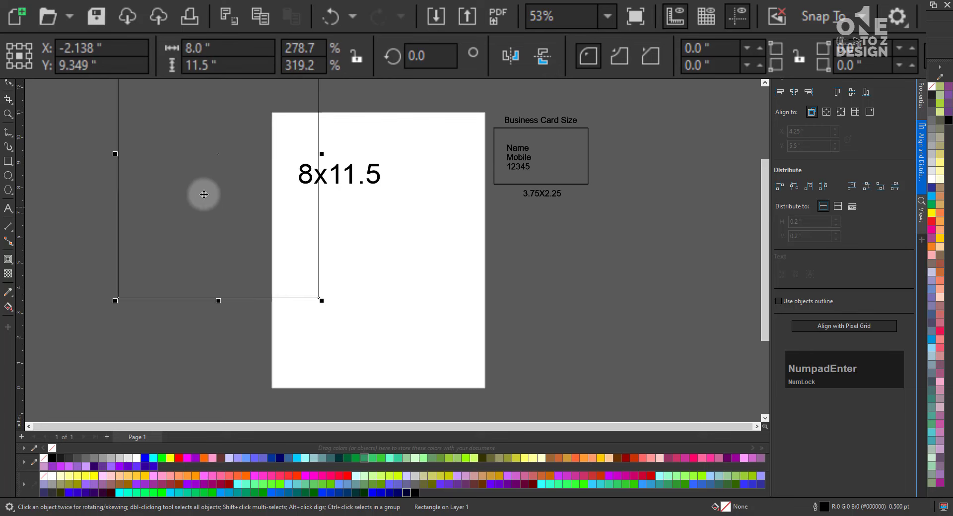
Step: Move the 8 by 11.5 inch rectangle directly beside the page's left edge and fill it with cyan
drag(178, 145, 129, 232)
drag(131, 226, 131, 226)
click(311, 276)
click(189, 348)
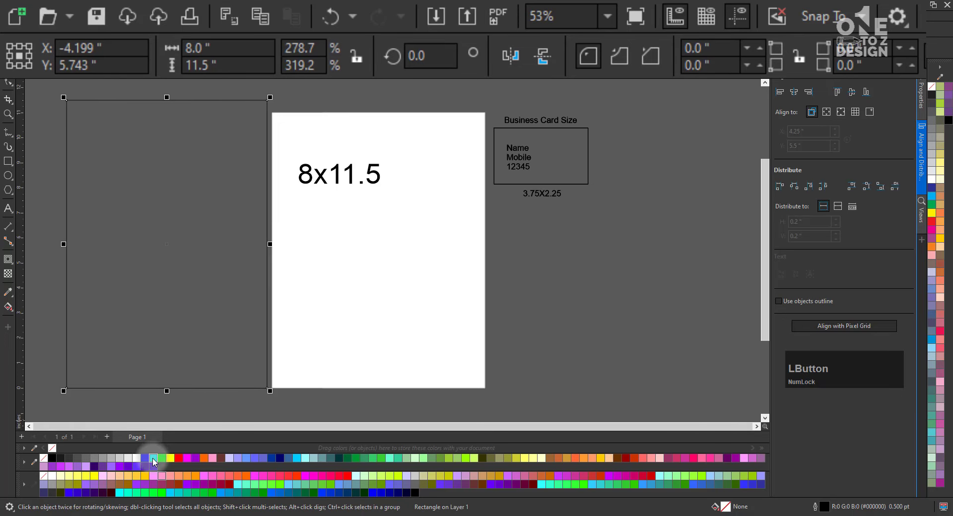
click(153, 457)
click(269, 323)
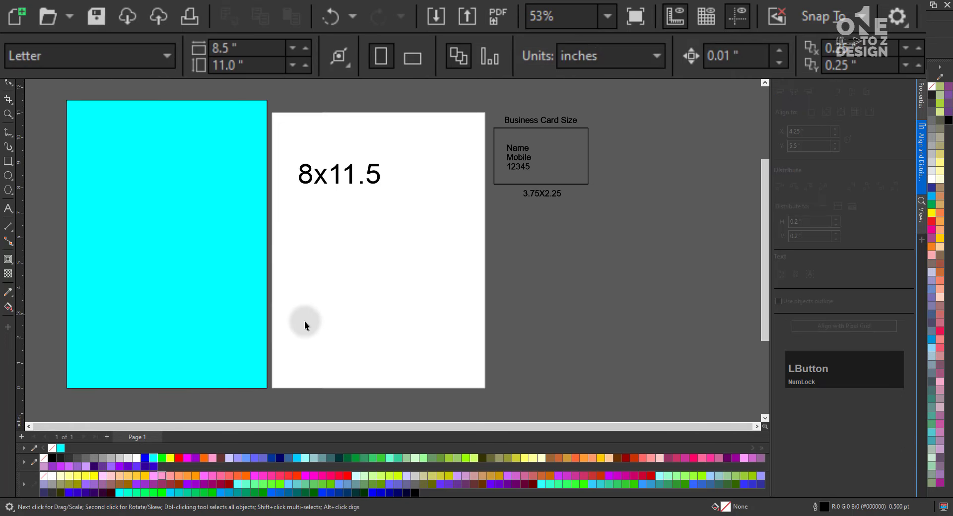
Step: Compare the dimensions of the cyan rectangle with those of the Letter page
click(240, 351)
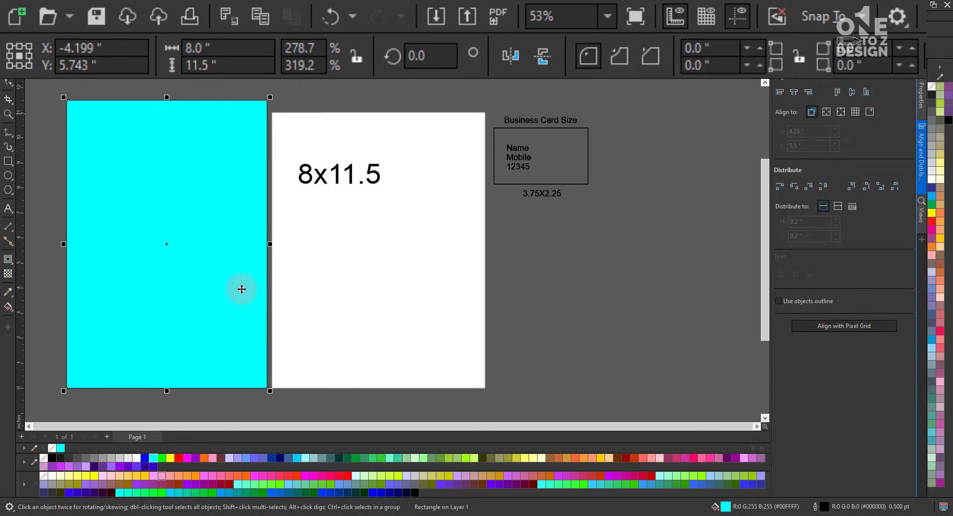
click(283, 344)
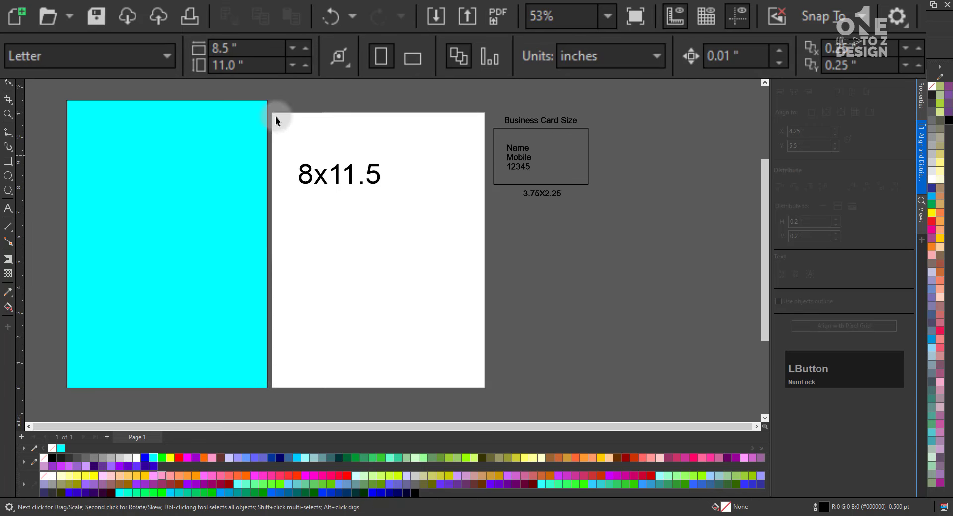
click(251, 107)
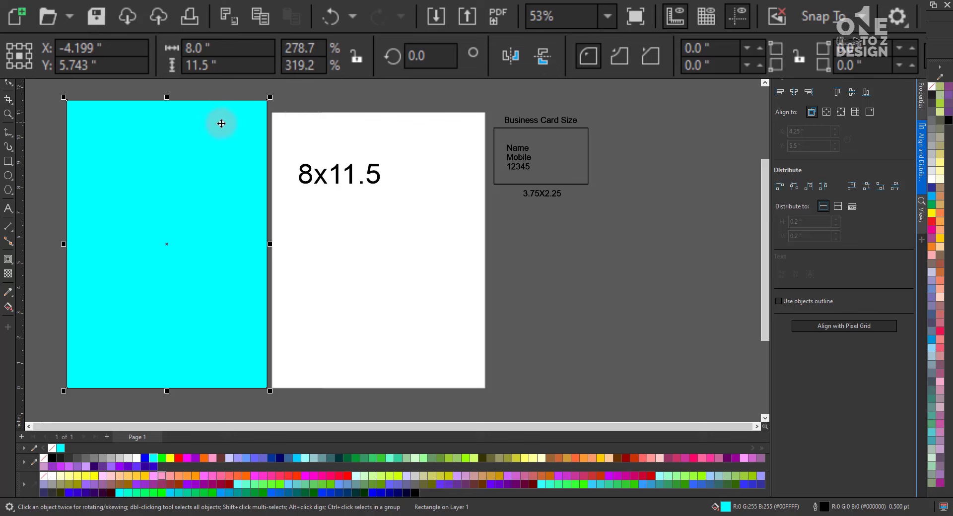
click(284, 124)
click(234, 196)
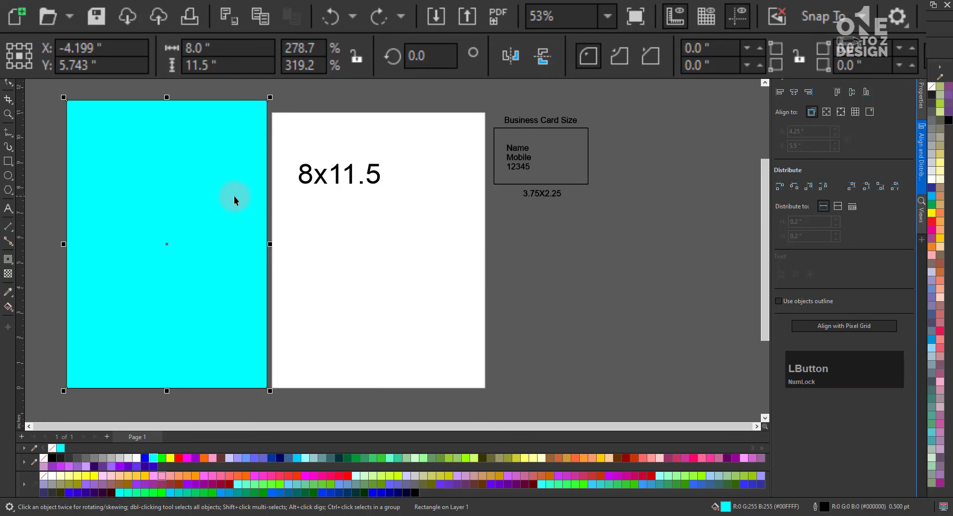
click(302, 213)
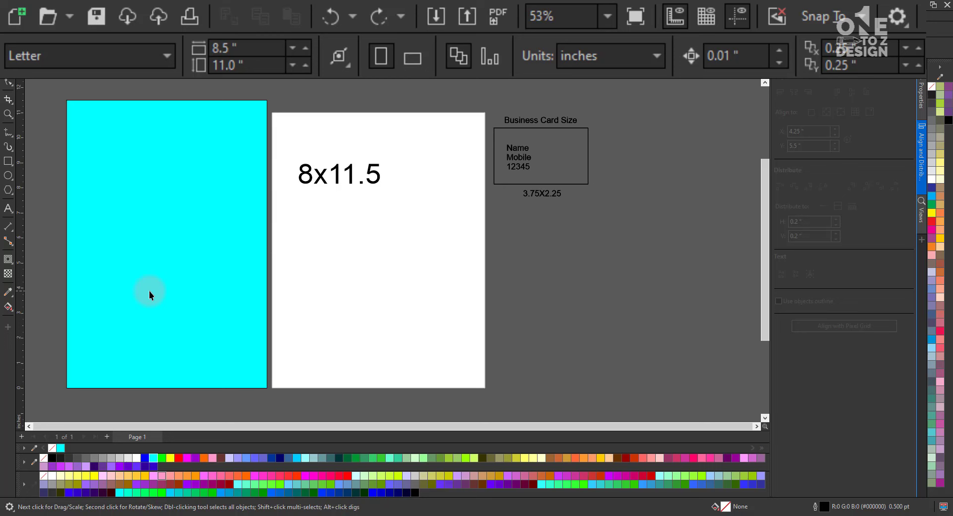
Step: Place the "8x11.5" text over the cyan rectangle and move both together to the empty workspace beyond the business card
drag(323, 197, 233, 228)
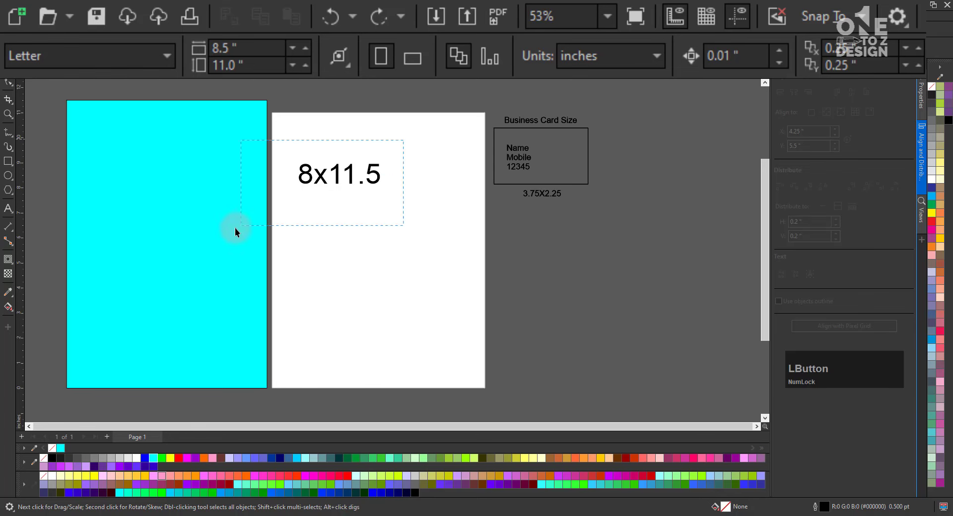
drag(326, 171, 351, 258)
click(299, 206)
click(142, 283)
shift+click(165, 236)
drag(279, 307, 657, 262)
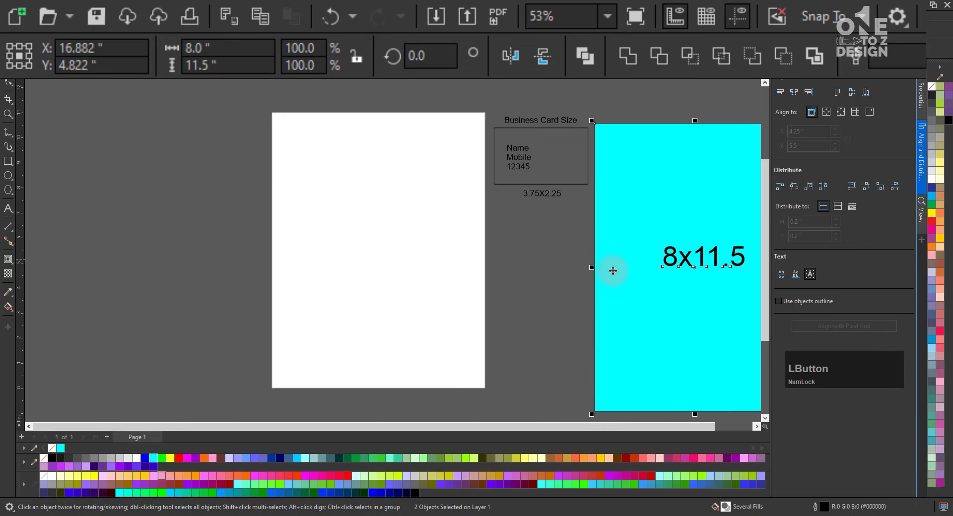
scroll(517, 317, right, 3)
click(708, 234)
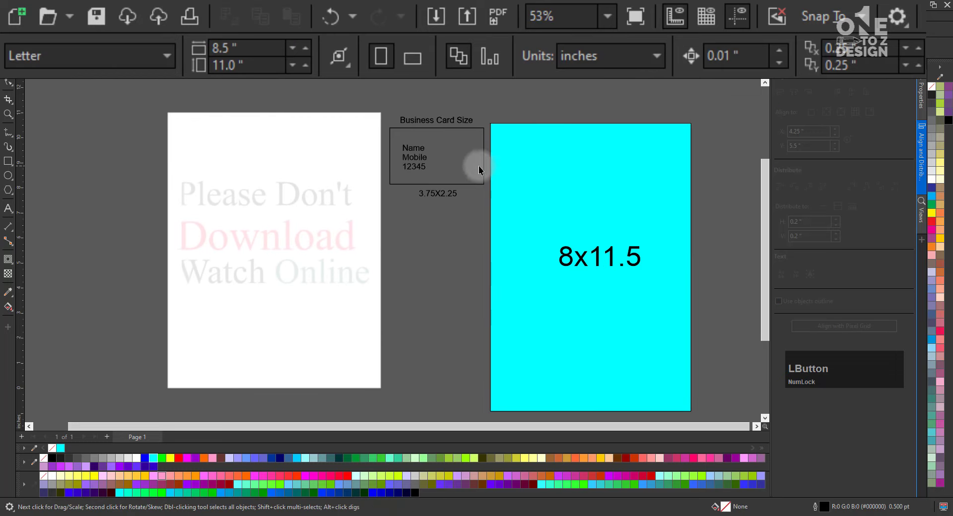
Step: Fill the 3.75 by 2.25 inch business card rectangle with green
click(390, 127)
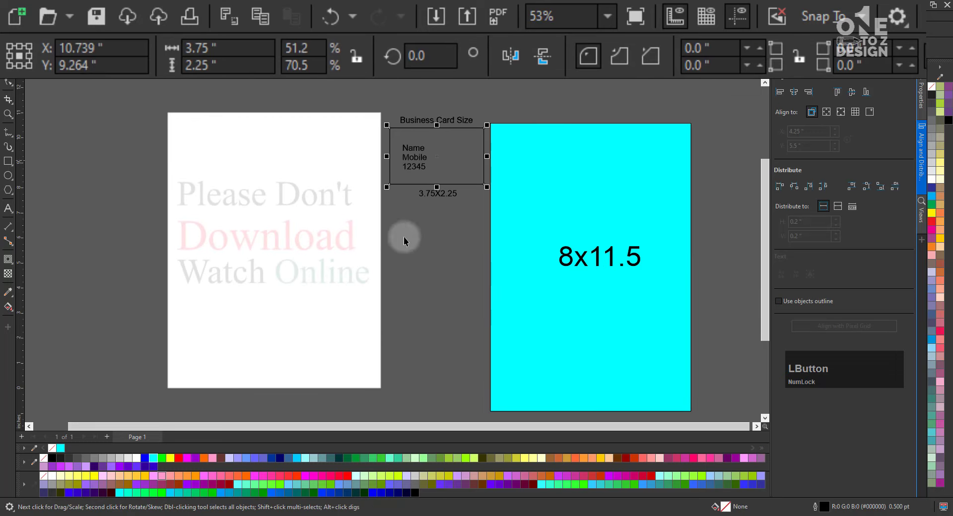
click(163, 459)
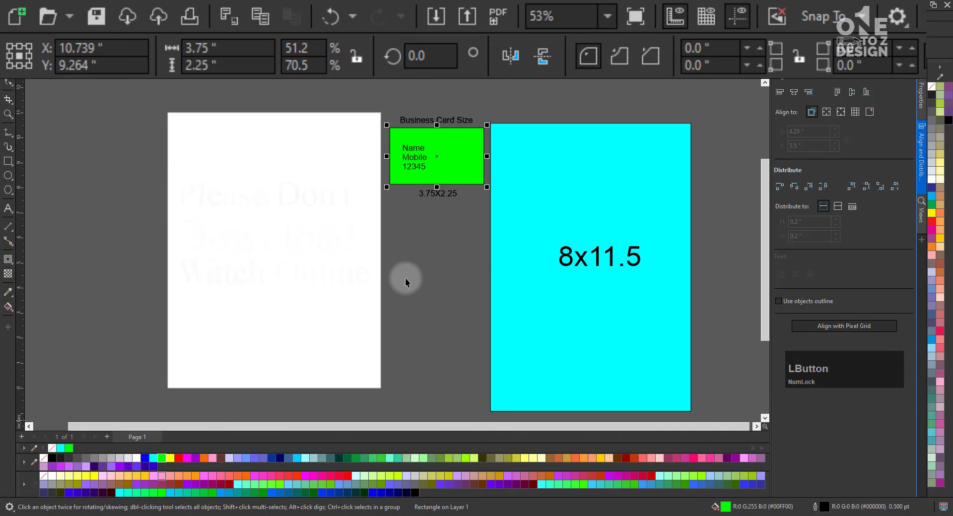
click(429, 260)
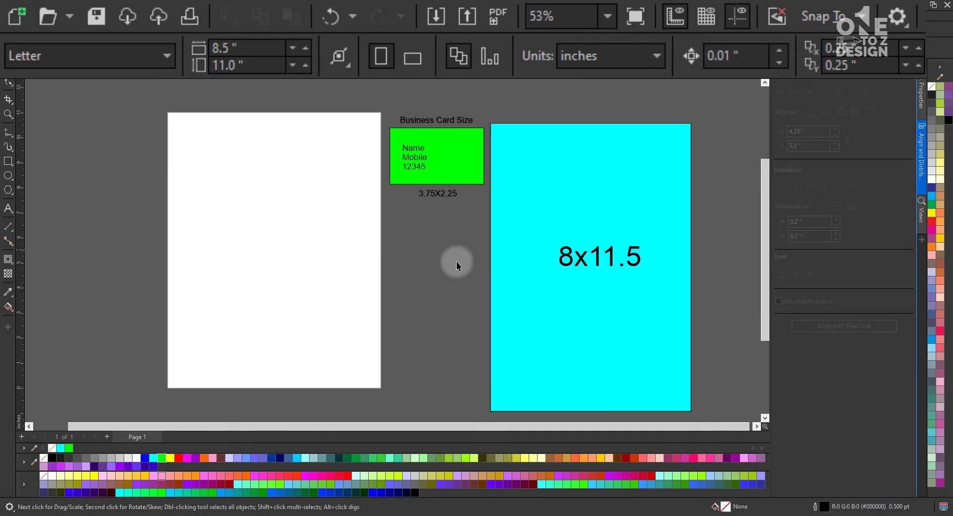
click(395, 290)
click(229, 49)
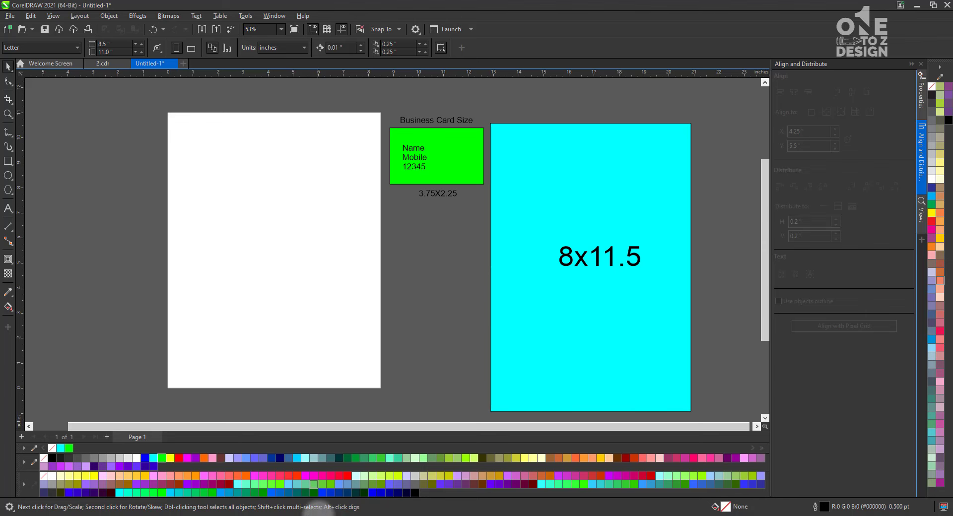
Step: Switch to the web browser and search Google for "facebook cover photo size"
click(318, 508)
click(374, 213)
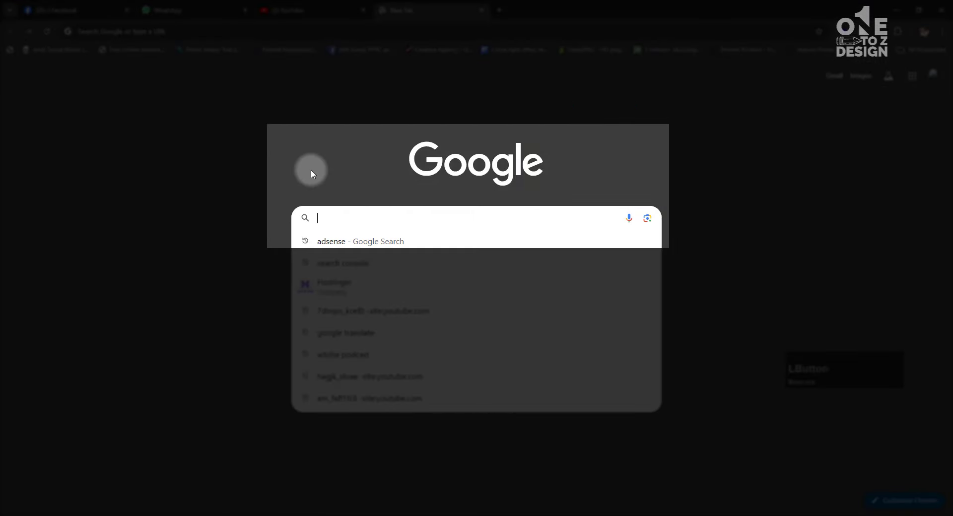
text(fac)
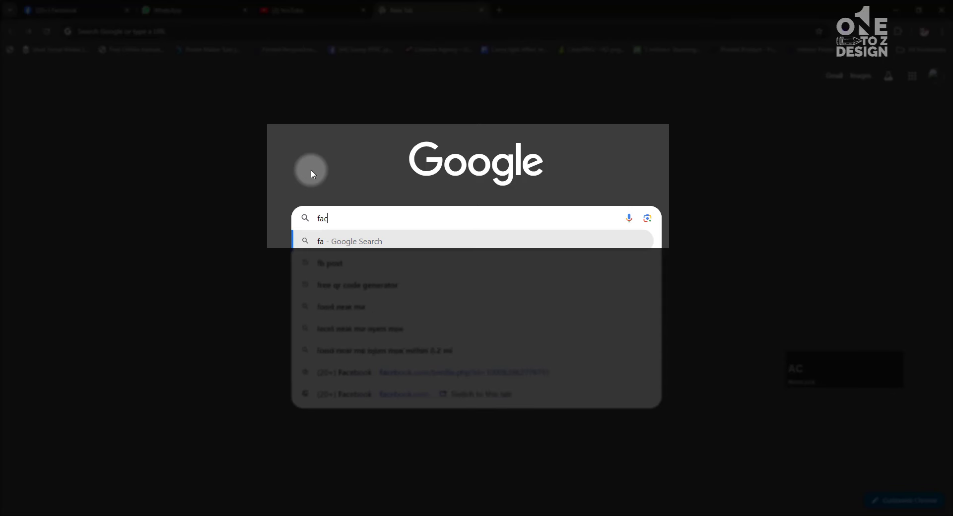
text(e)
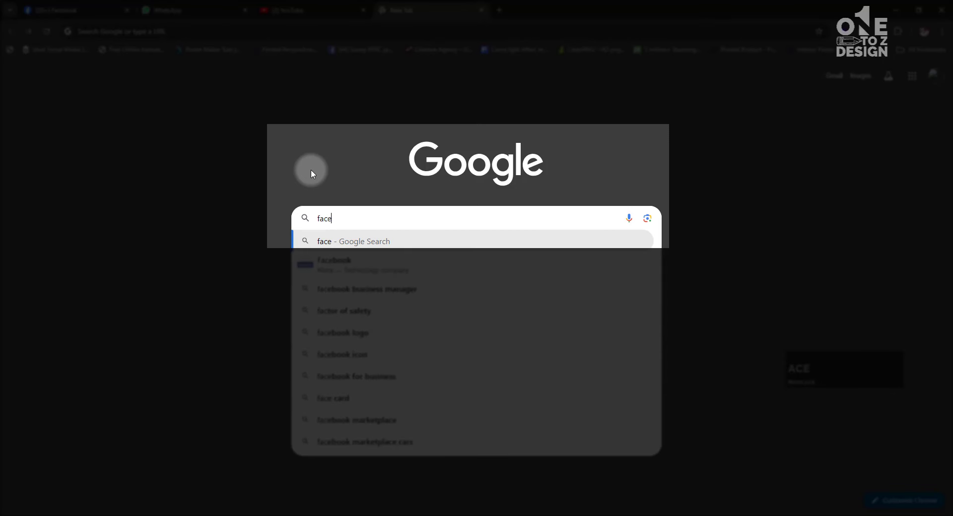
text(book cover t)
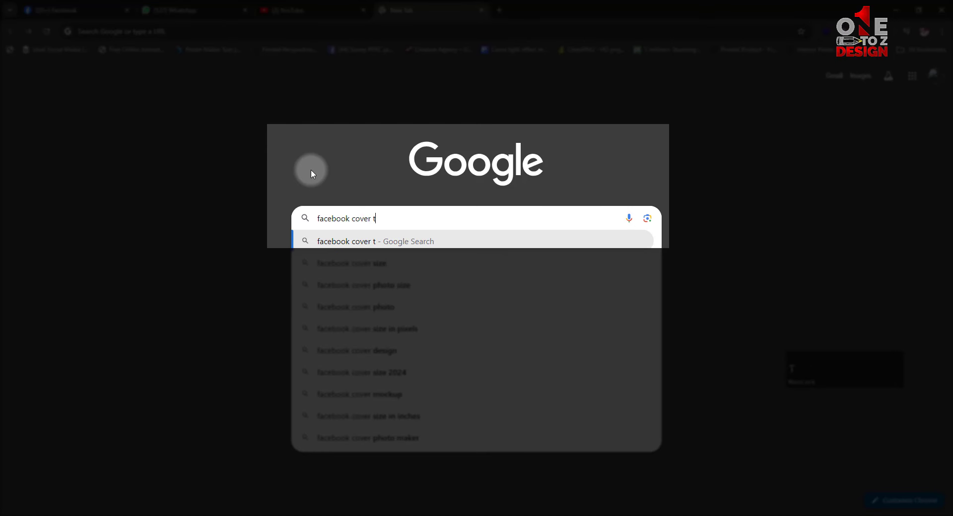
key(BackSpace)
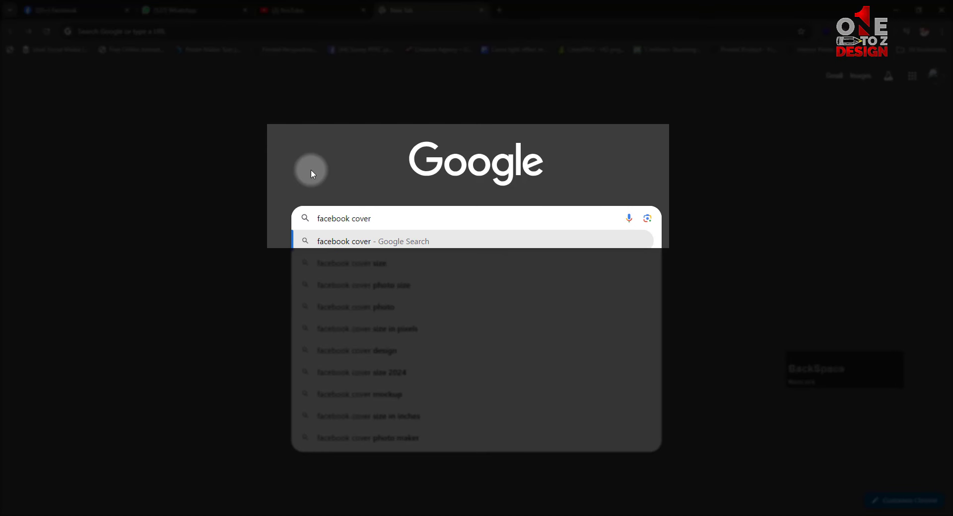
key(Down)
key(Down)
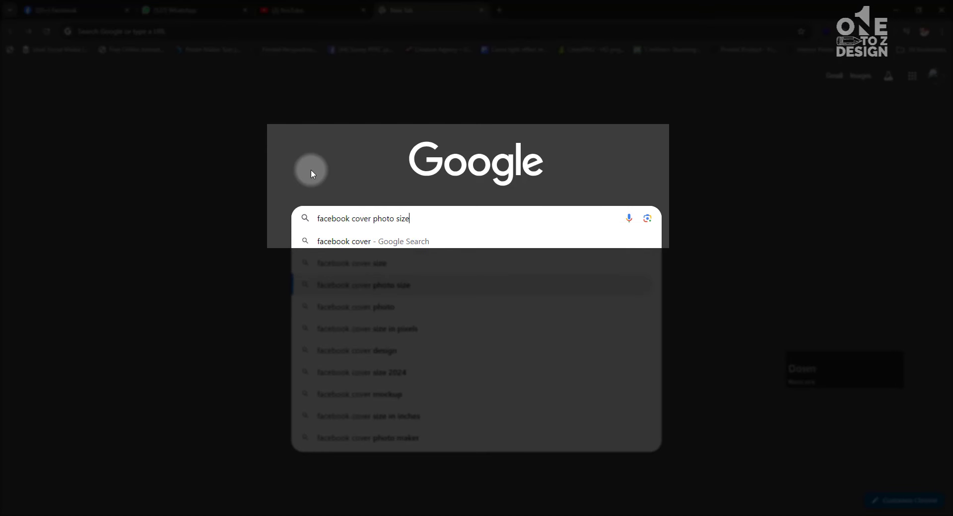
key(Return)
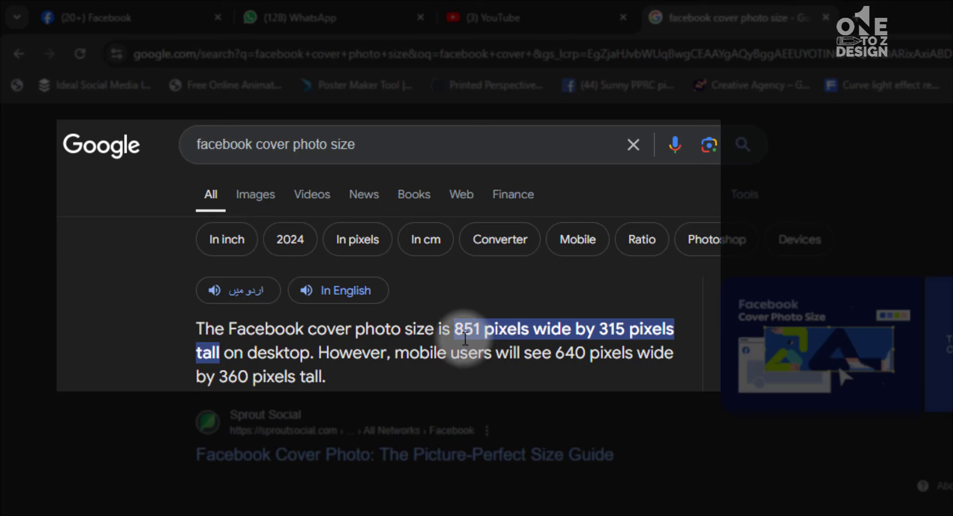
Step: Copy "851 pixels wide by 315 pixels tall" from the search result and paste it as text on the CorelDRAW page
drag(458, 329, 223, 368)
key(ctrl+c)
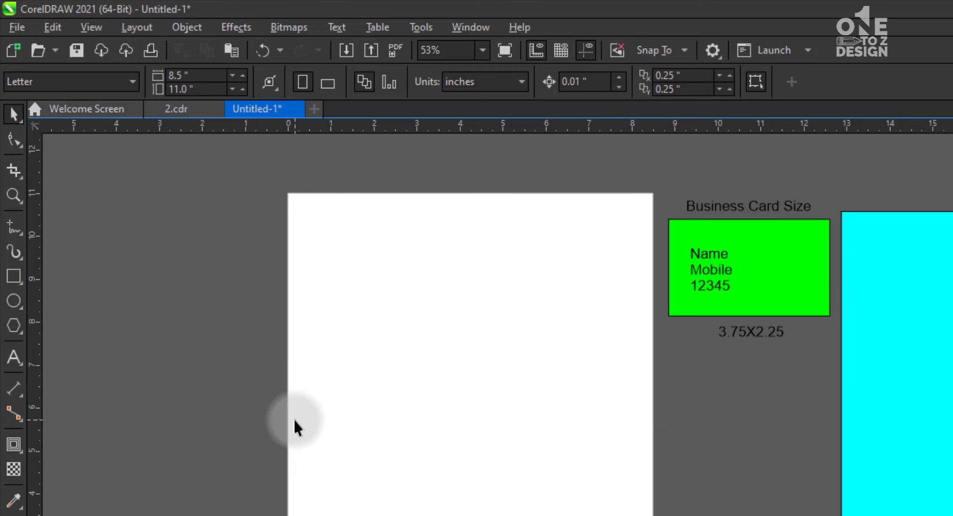
click(14, 356)
click(400, 434)
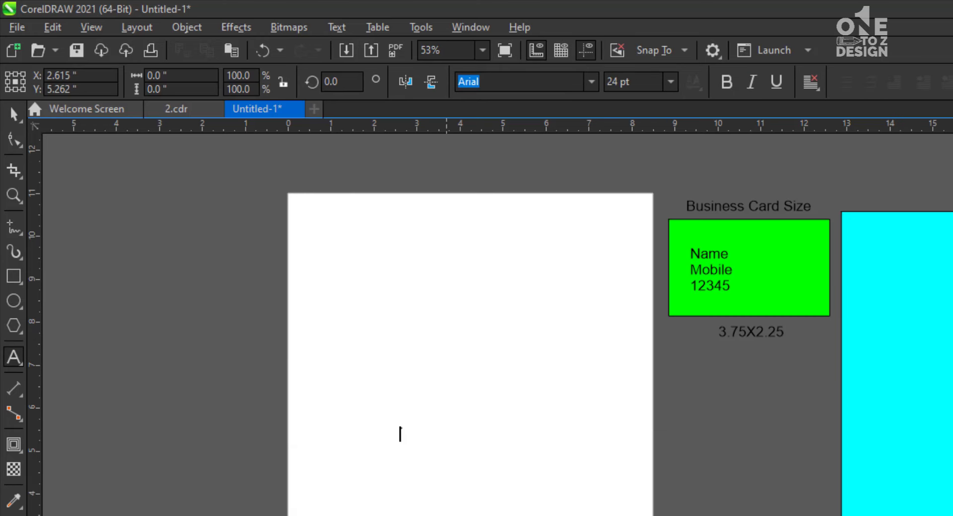
key(ctrl+v)
key(ctrl+space)
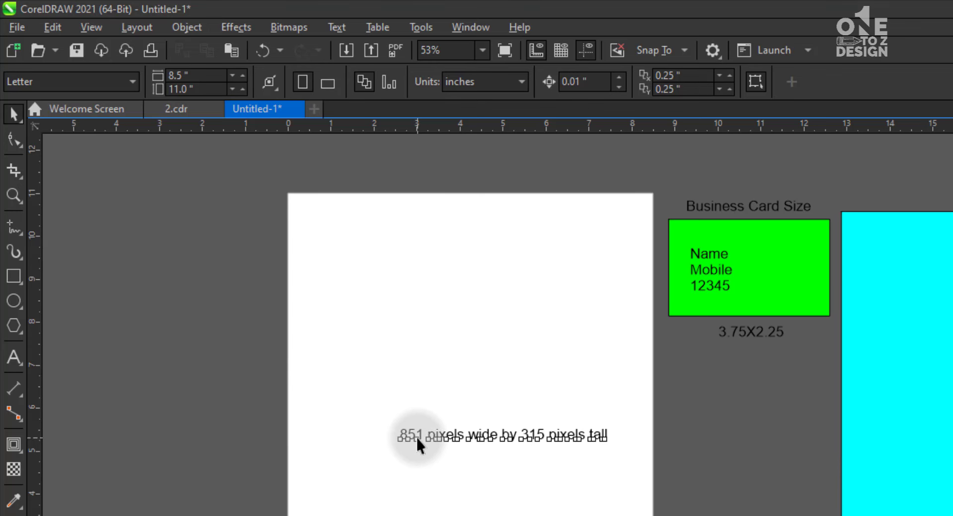
Step: Scale up the pasted pixel size text so that it spans most of the page width
click(418, 437)
drag(396, 448, 323, 485)
click(189, 330)
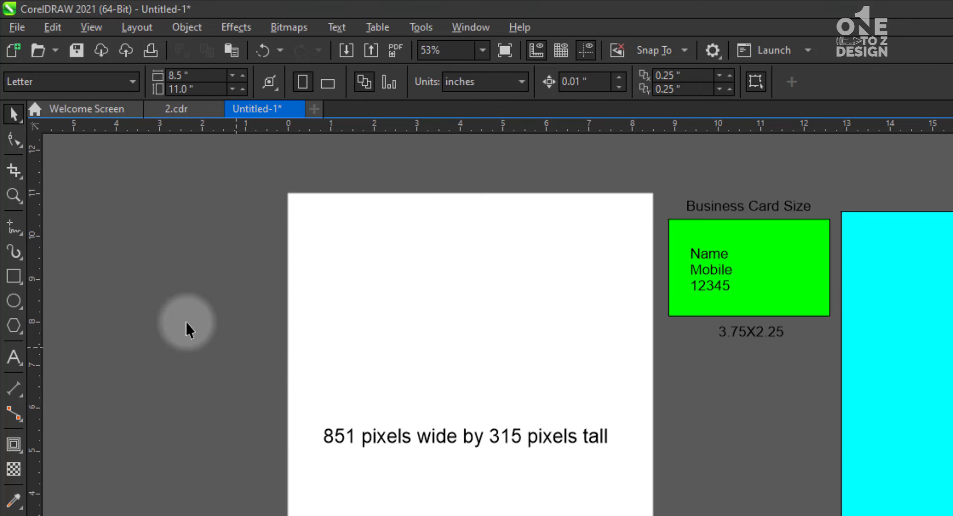
Step: Draw a rectangle above the pixel size text and adjust it to about 3.75 by 2 inches
click(18, 277)
drag(324, 292, 525, 378)
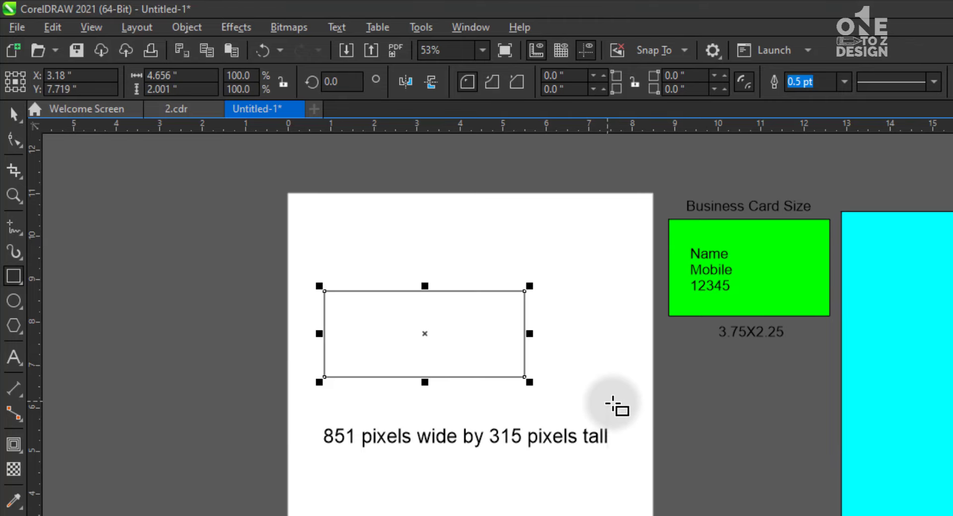
click(425, 332)
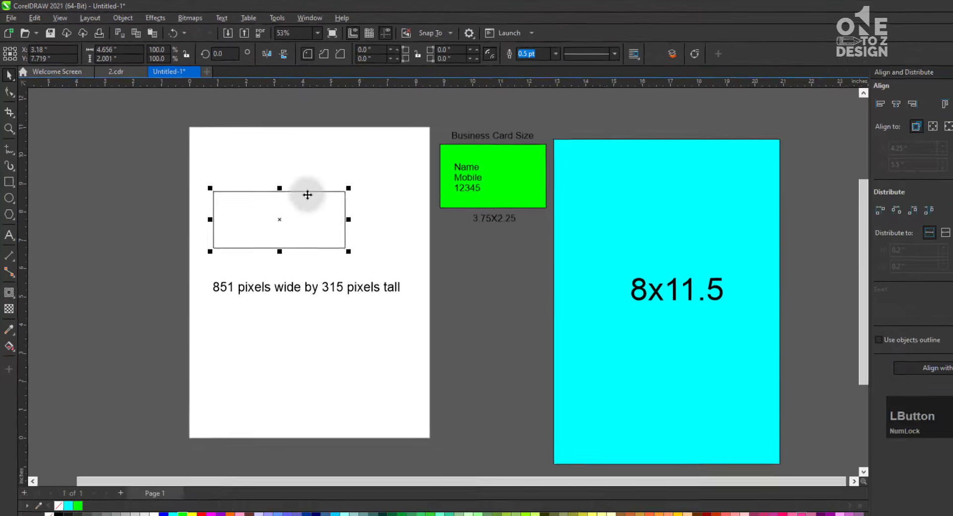
drag(507, 323, 484, 323)
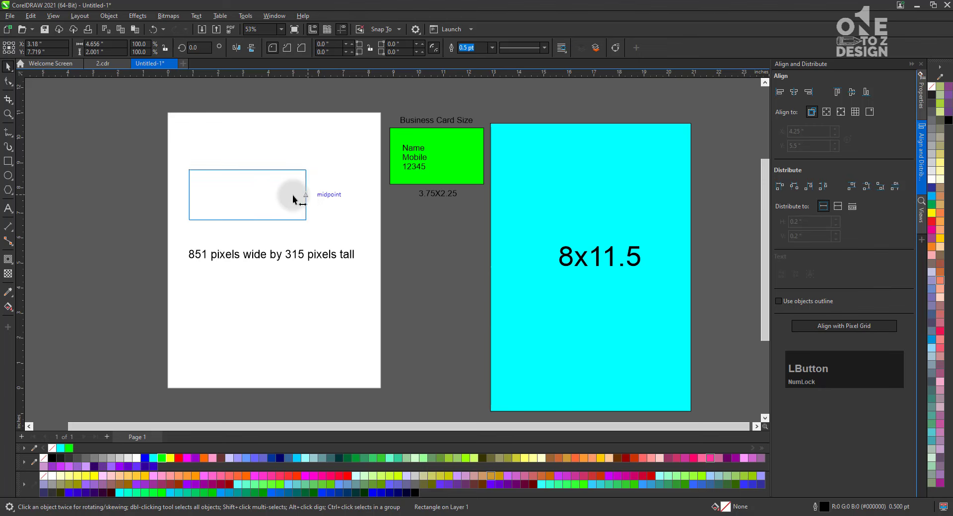
mouse_move(293, 196)
mouse_down()
mouse_move(283, 206)
mouse_move(292, 206)
mouse_up()
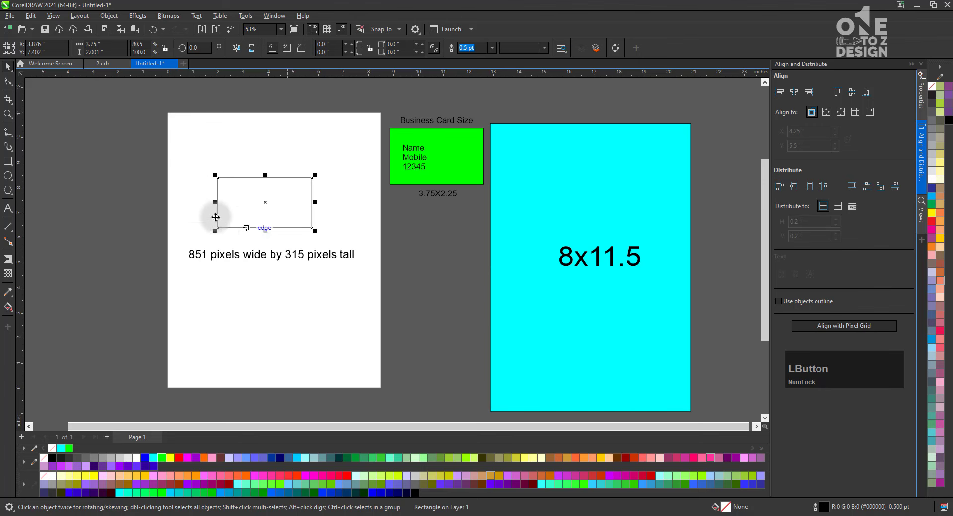
Step: Add the text "851x315" between the rectangle and the longer pixel size text
key(z)
drag(167, 158, 362, 272)
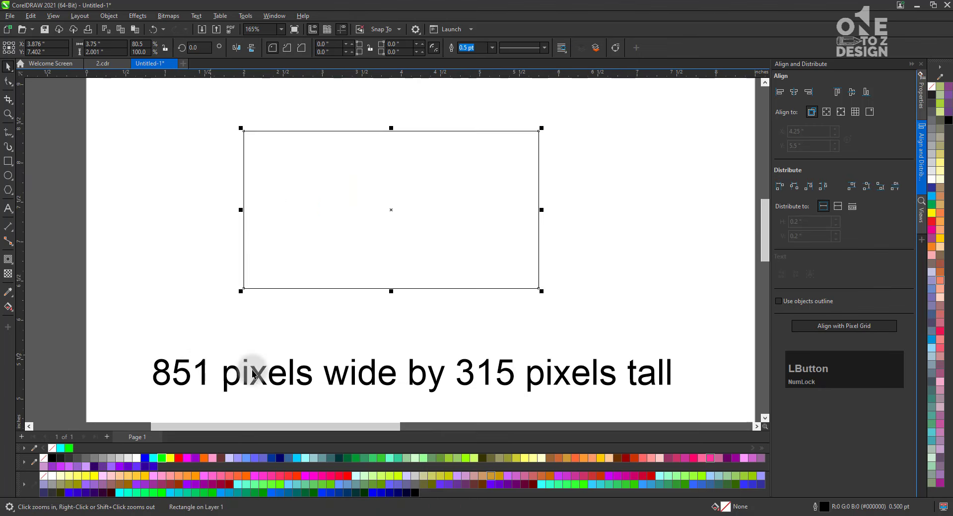
click(8, 208)
click(301, 320)
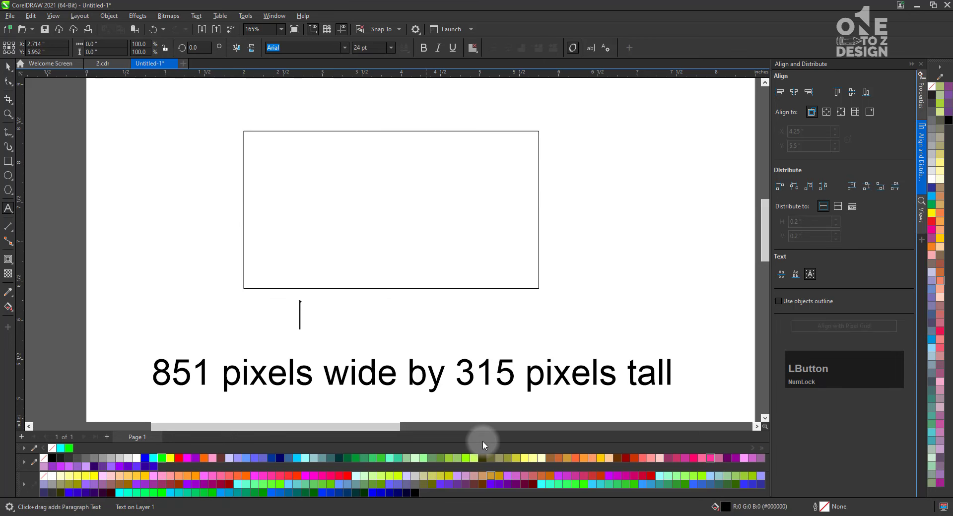
text(851)
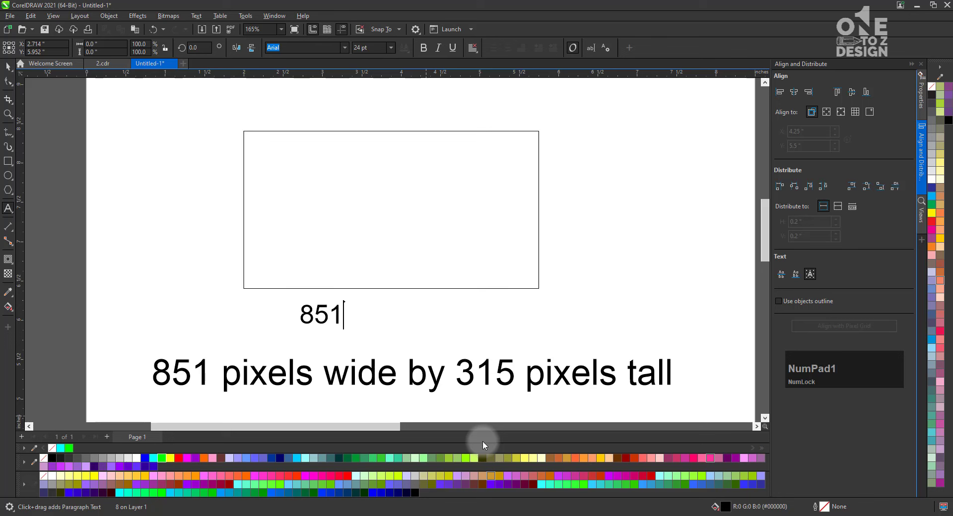
text(x315)
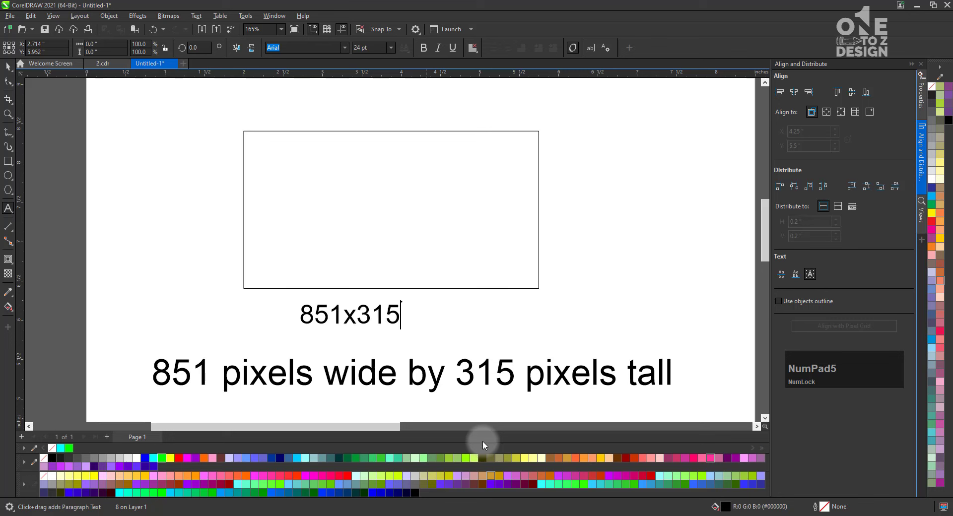
click(7, 66)
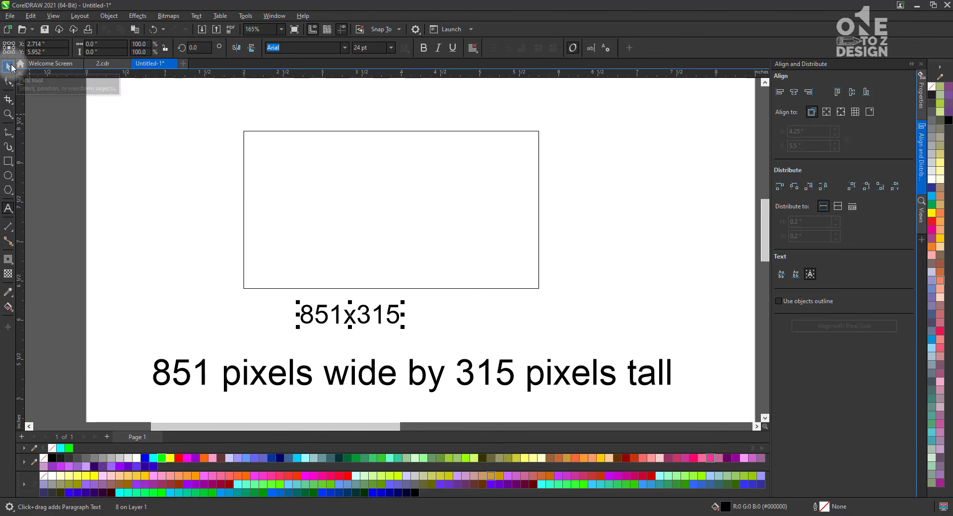
Step: Change the document units to pixels
click(385, 285)
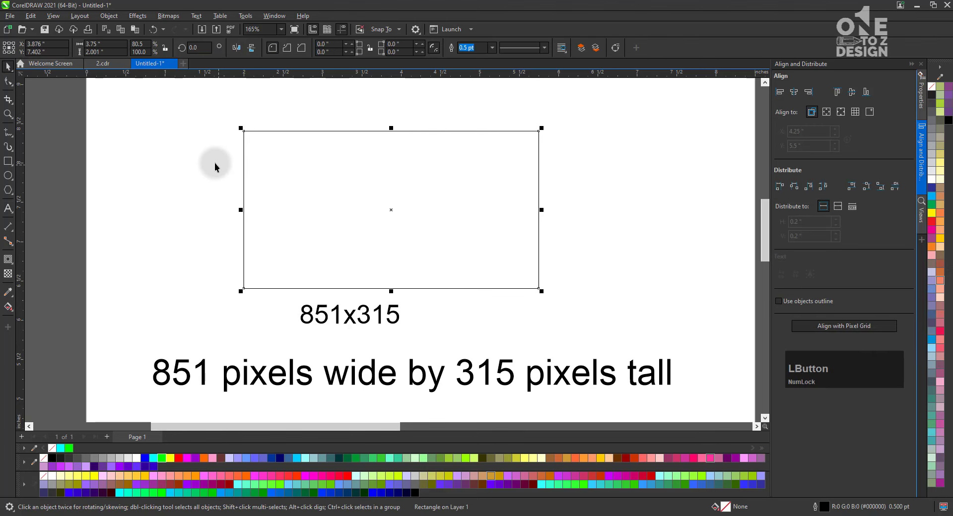
click(206, 194)
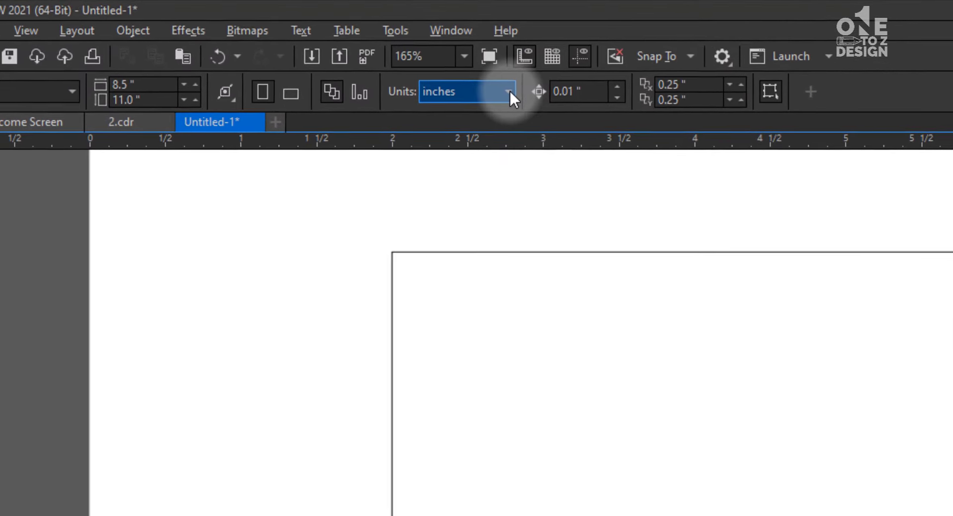
click(510, 93)
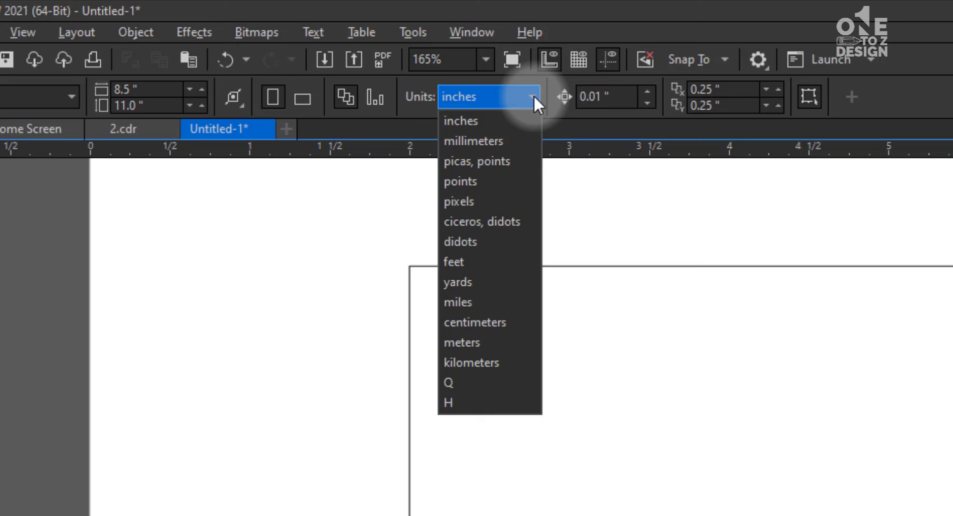
click(485, 198)
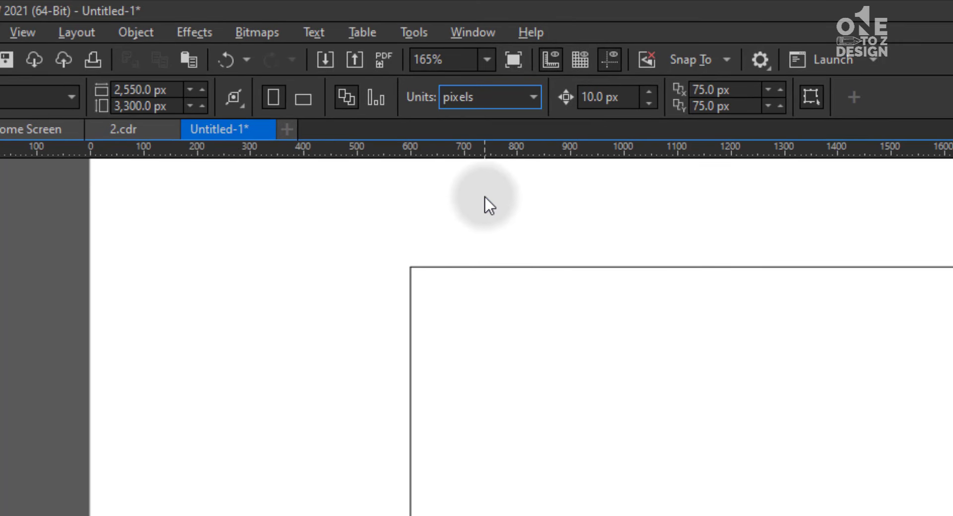
Step: Set the rectangle above the "851x315" text to 851 px wide and 315 px high
click(552, 440)
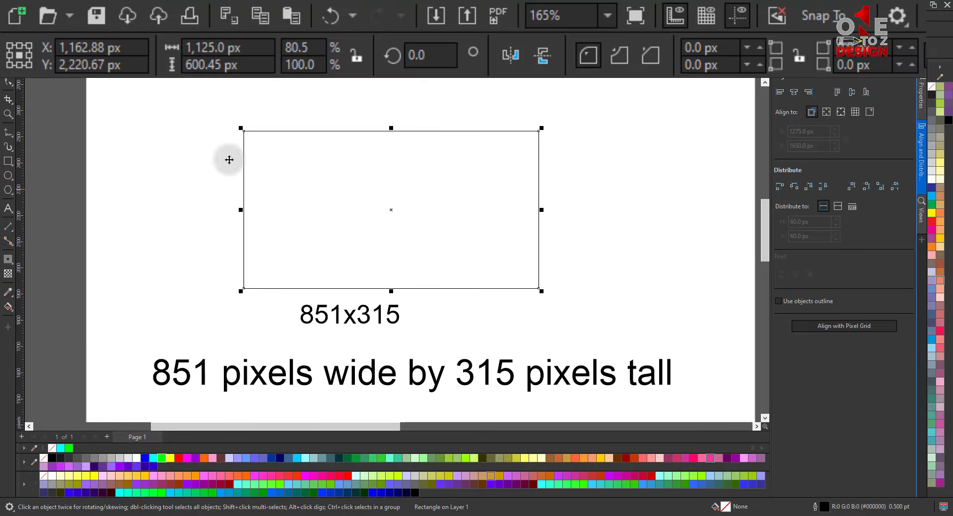
click(255, 50)
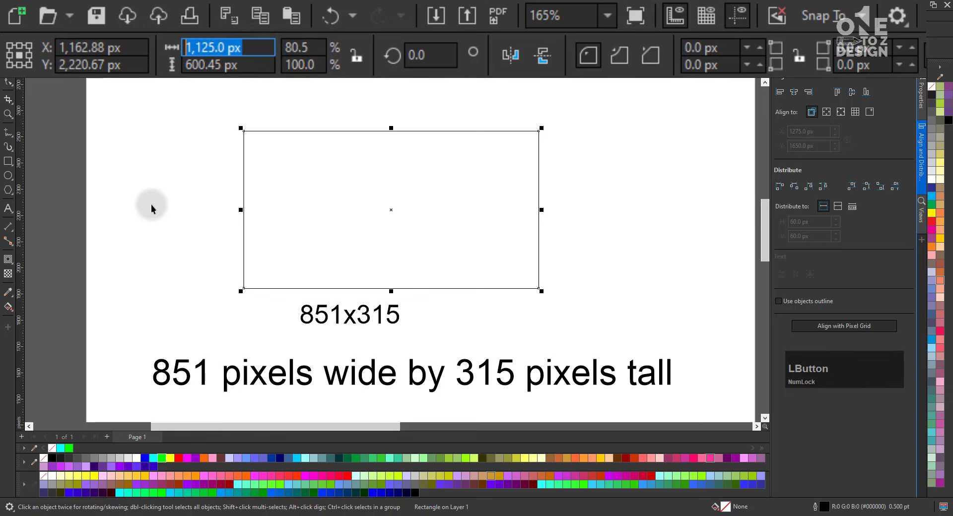
text(9)
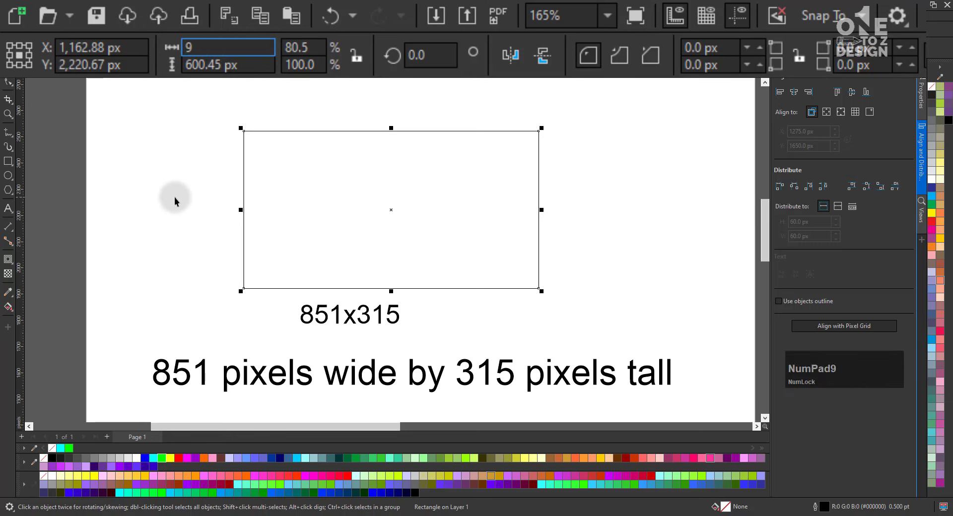
key(BackSpace)
text(851)
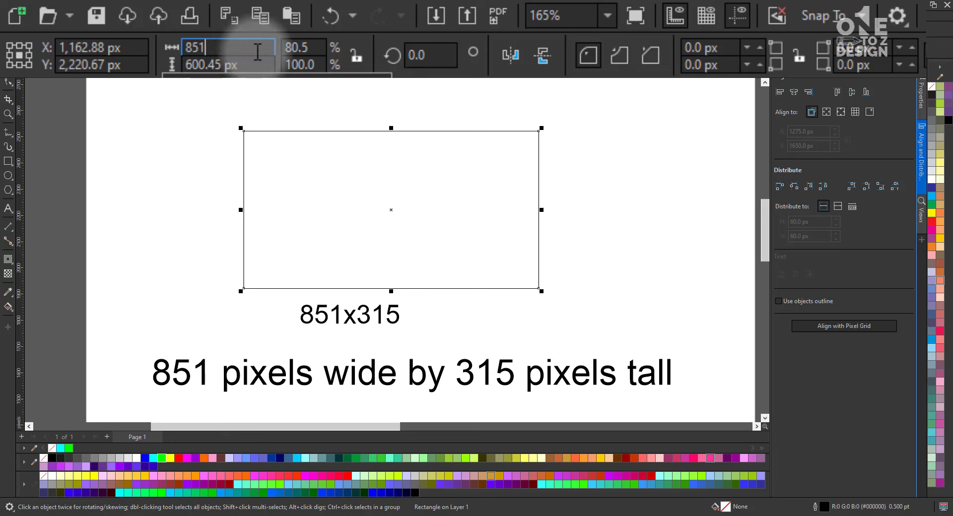
click(251, 63)
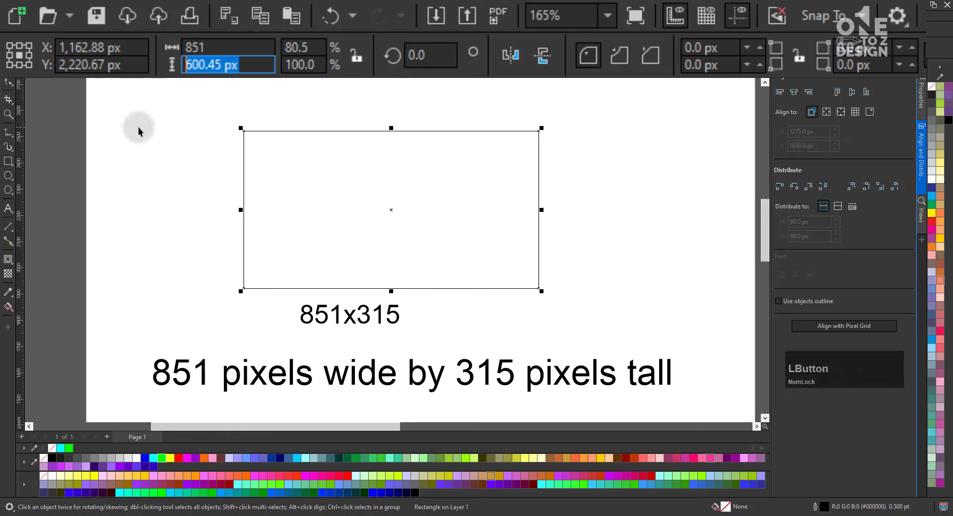
text(3)
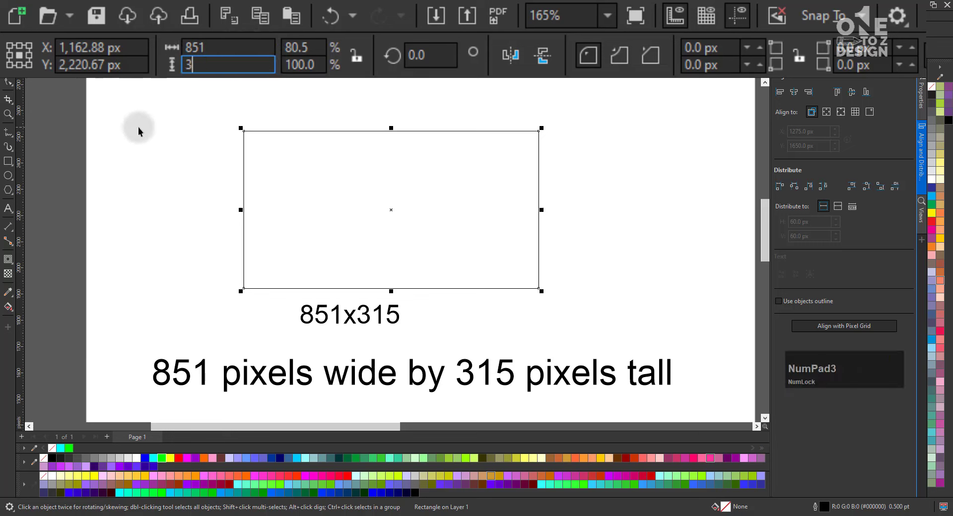
text(15)
key(Return)
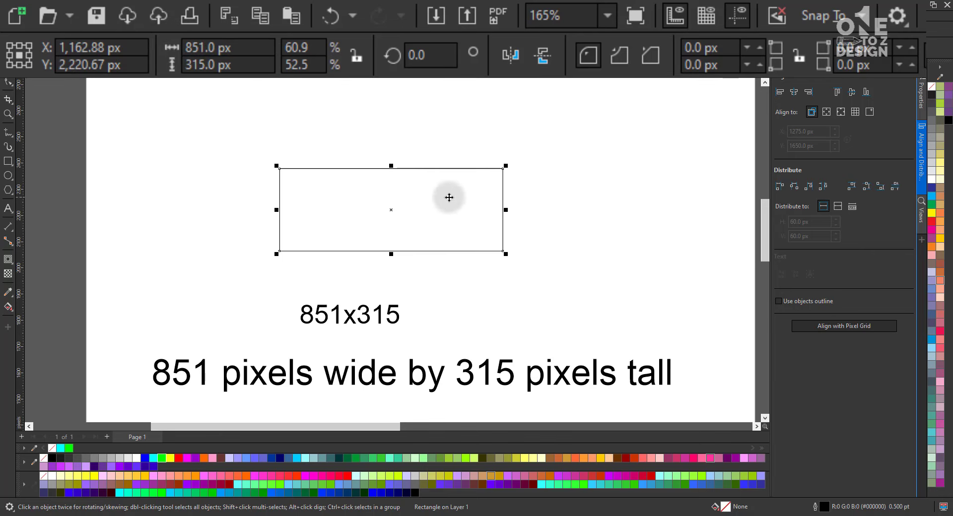
Step: Move the 851 by 315 px rectangle toward the page's left edge, just above the pixel size text
click(584, 193)
click(474, 207)
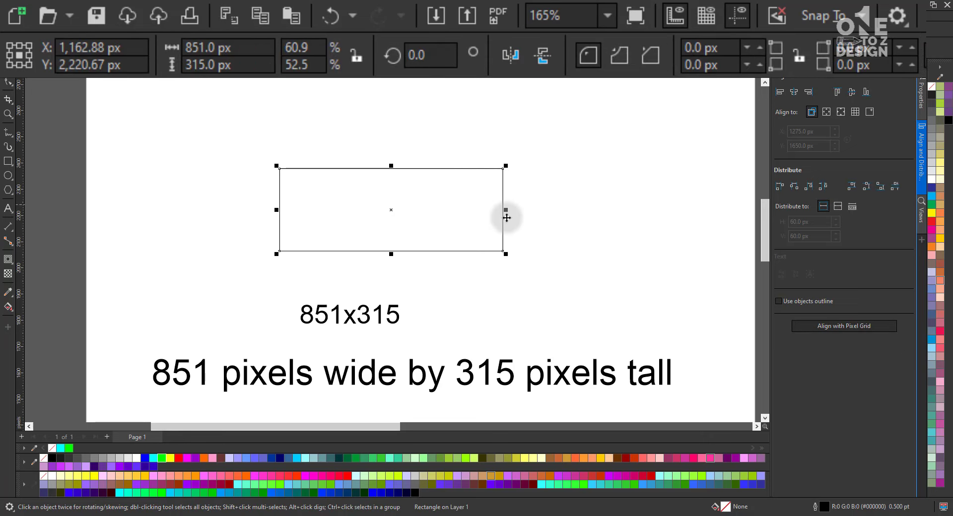
drag(445, 219, 319, 208)
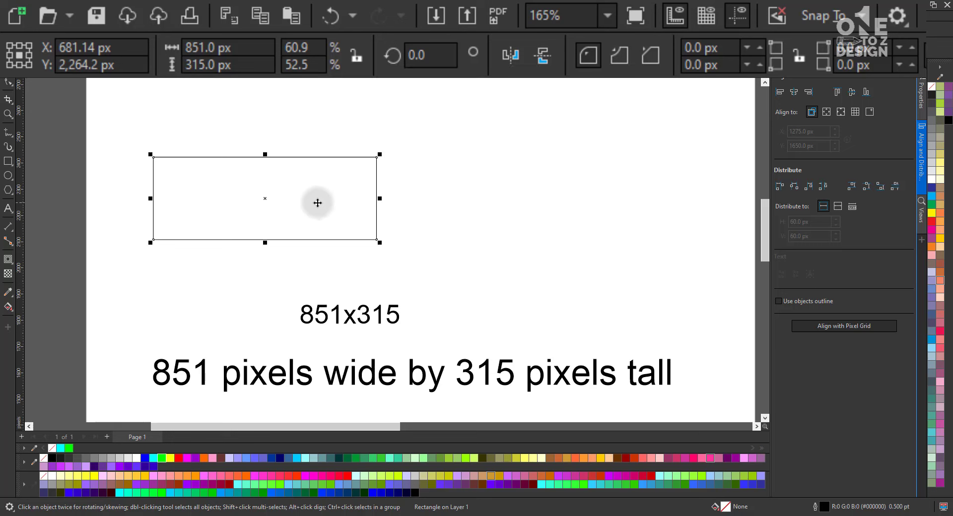
drag(318, 203, 295, 250)
click(495, 250)
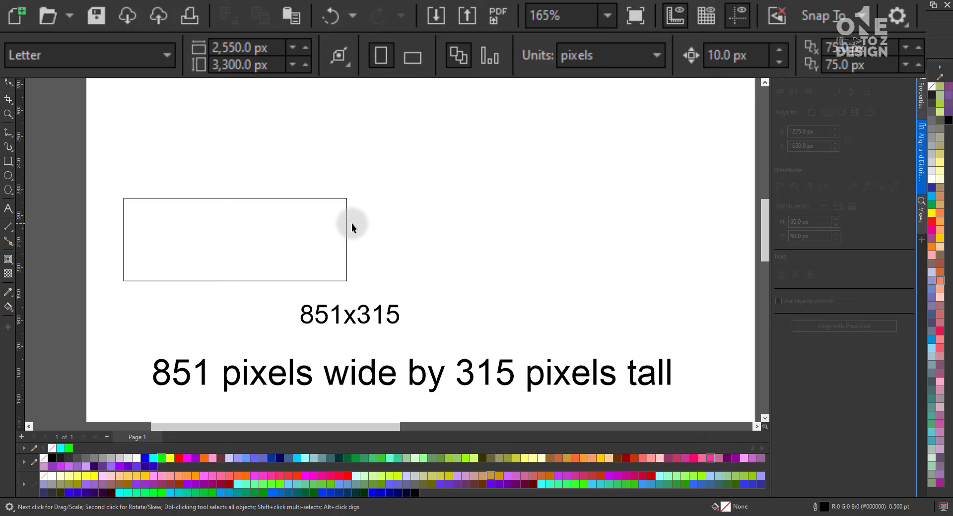
Step: Draw a second, smaller rectangle of about 329 by 242 px beside the 851 by 315 px rectangle
click(8, 161)
drag(439, 171, 526, 235)
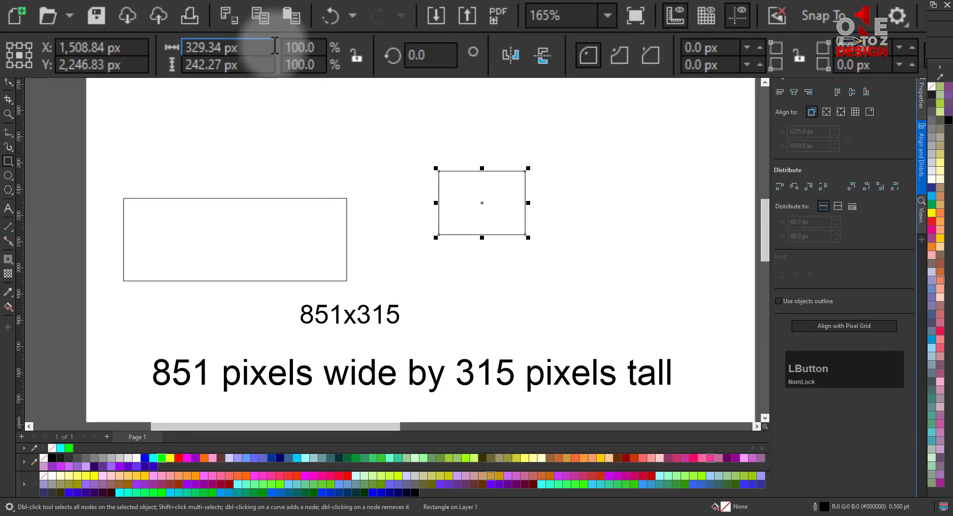
click(238, 48)
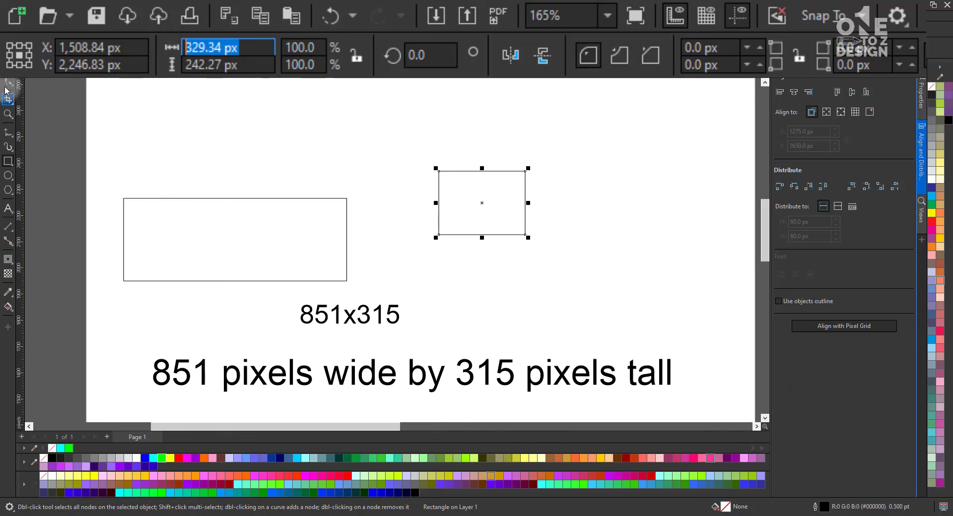
Step: Set the document units back to inches
click(228, 135)
click(657, 59)
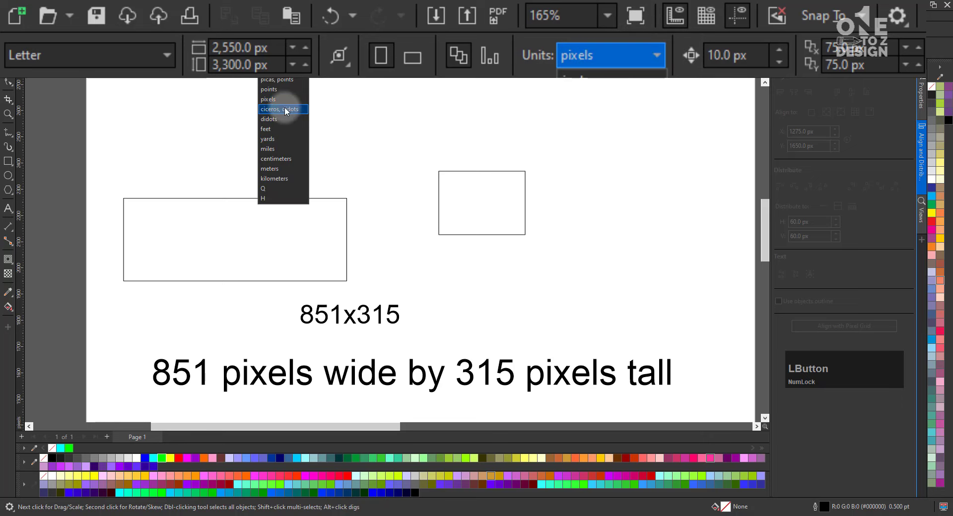
click(611, 74)
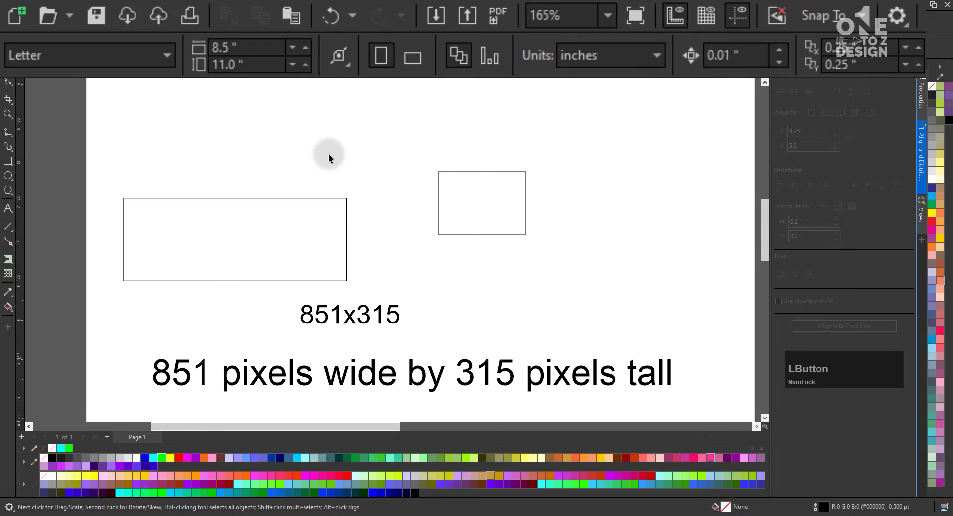
Step: Move the small rectangle higher on the page and center the "851x315" text inside the wide rectangle
key(F4)
key(F2)
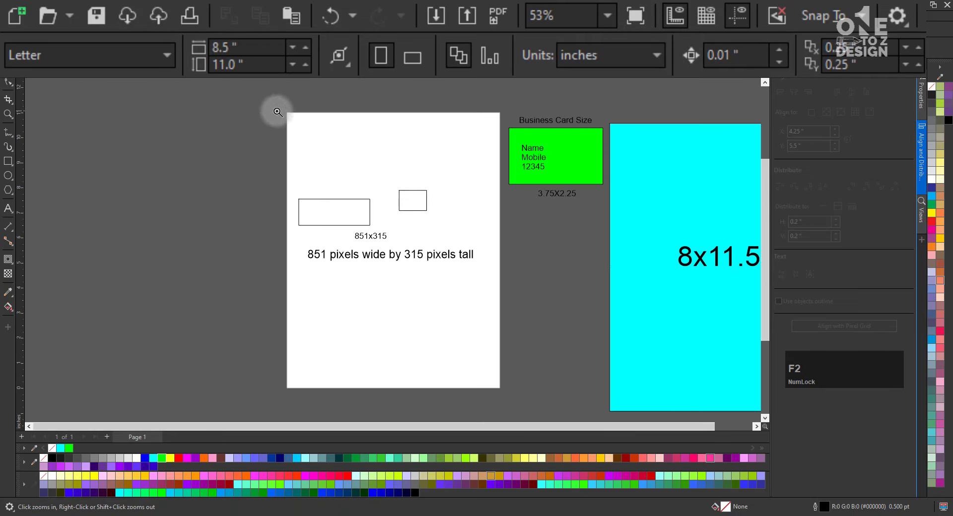
drag(273, 107, 492, 263)
click(432, 281)
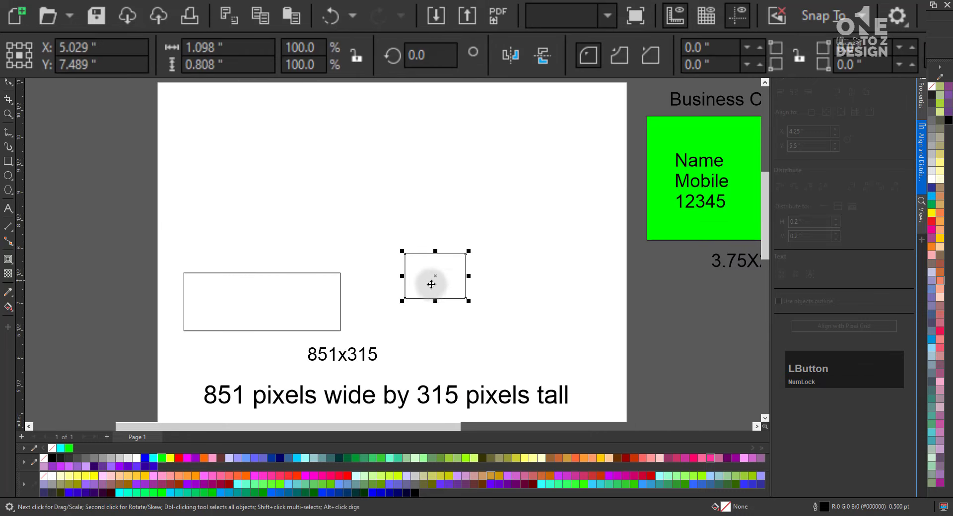
drag(431, 281, 432, 222)
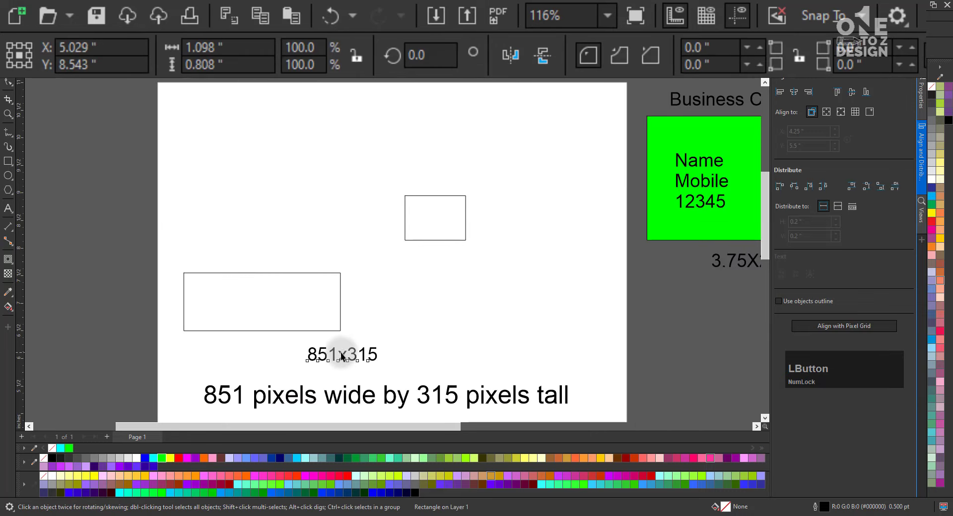
drag(342, 355, 261, 299)
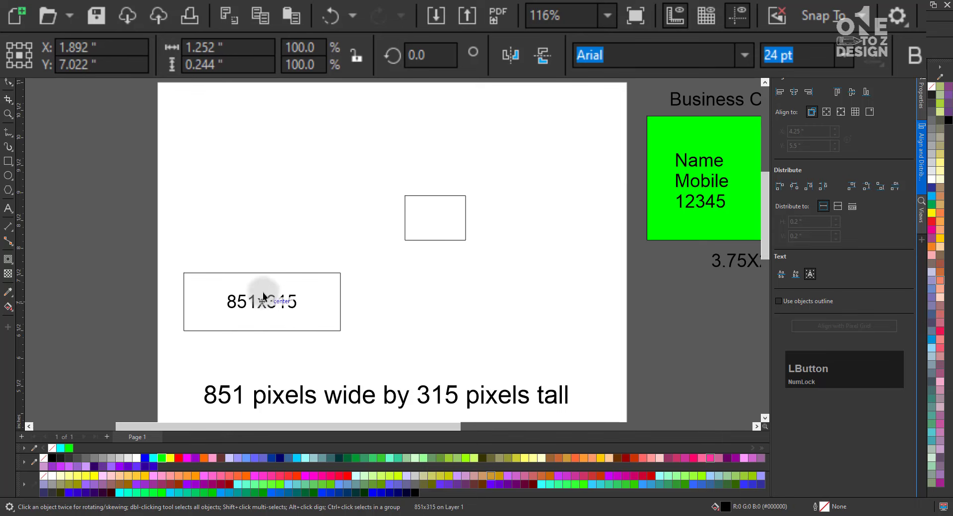
Step: Add the text label "FB Cover" above the 851x315 rectangle and center it horizontally over the rectangle
key(Escape)
click(8, 208)
click(357, 403)
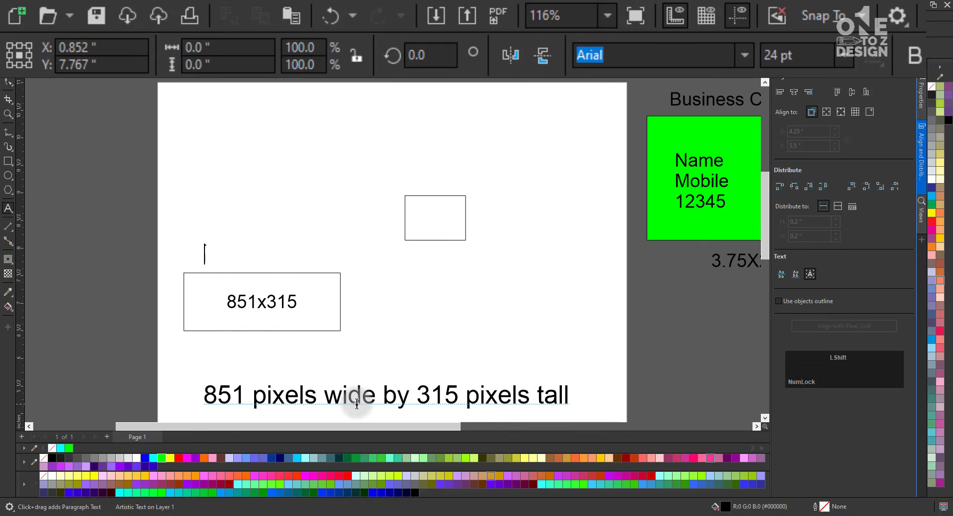
key(BackSpace)
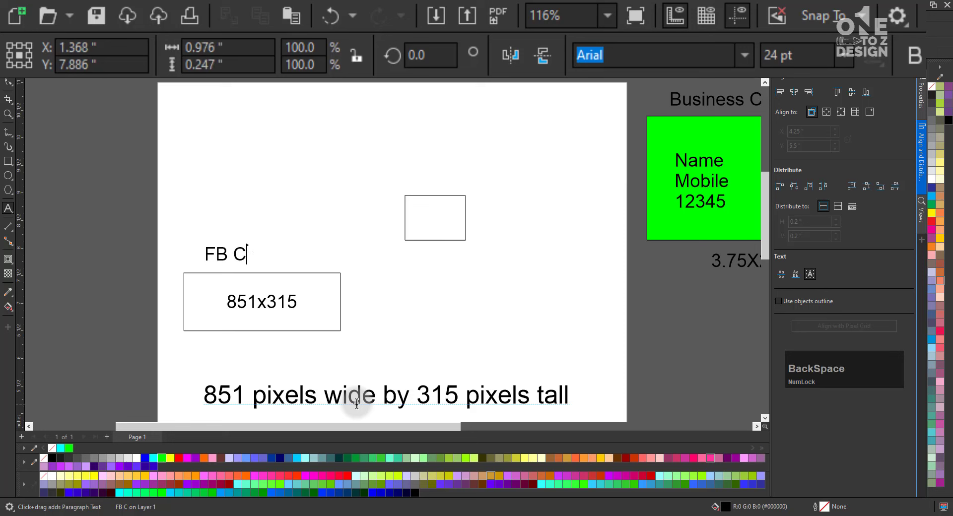
text(over)
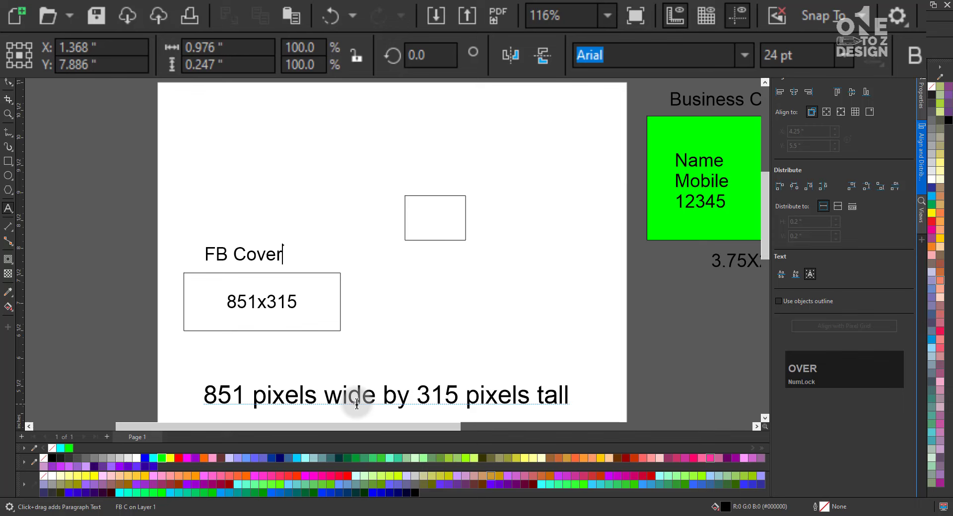
click(15, 77)
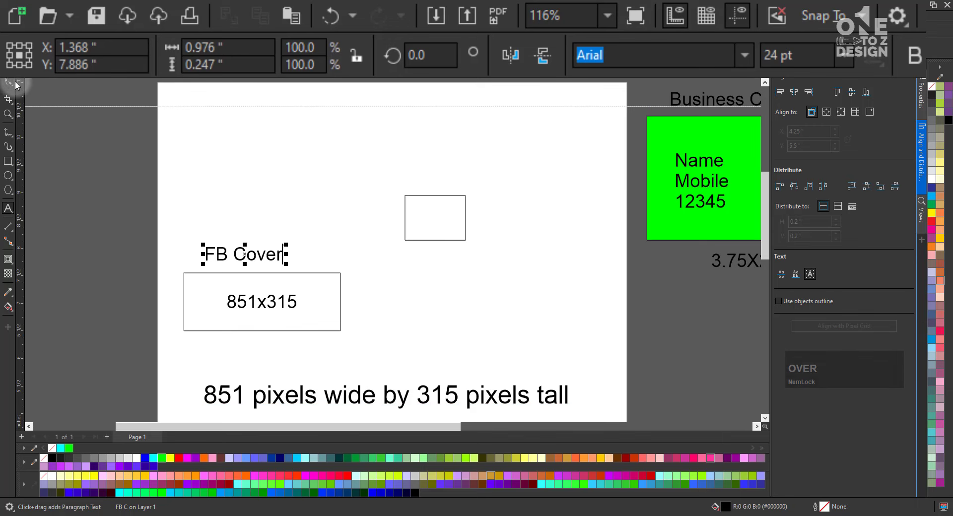
click(313, 231)
drag(145, 354, 145, 354)
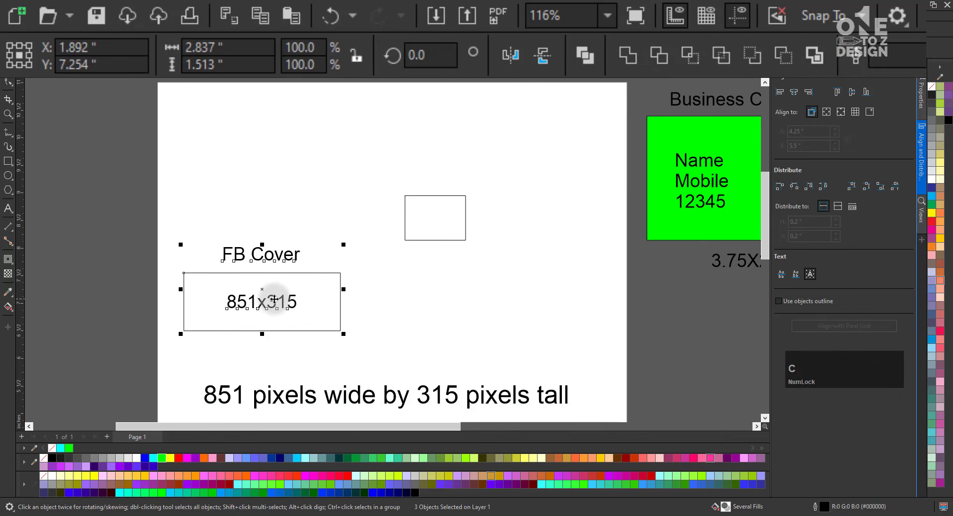
Step: Move the labelled FB Cover rectangle slightly lower and delete the "851 pixels wide by 315 pixels tall" text
drag(257, 302, 252, 342)
click(404, 392)
click(404, 405)
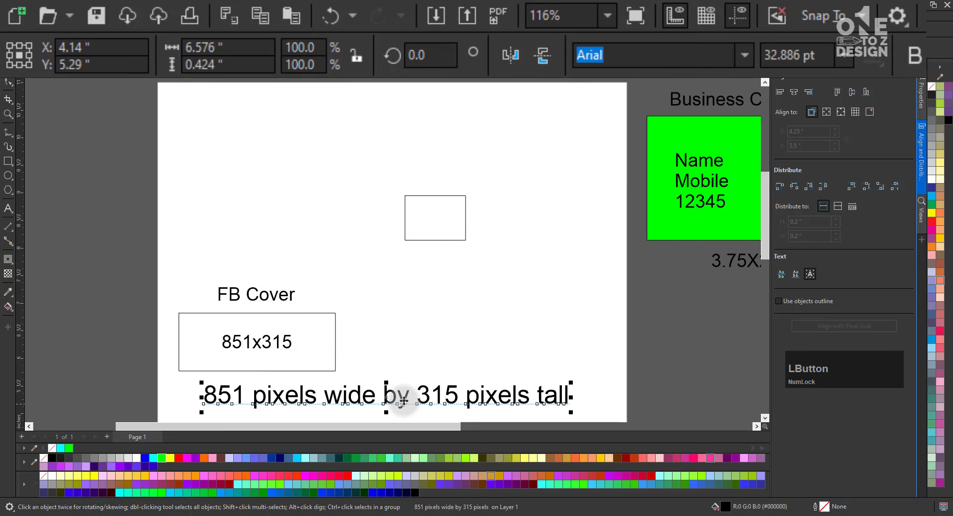
key(Delete)
Step: Move the small empty rectangle straight down to about the level of the FB Cover label
click(465, 229)
drag(436, 240, 436, 299)
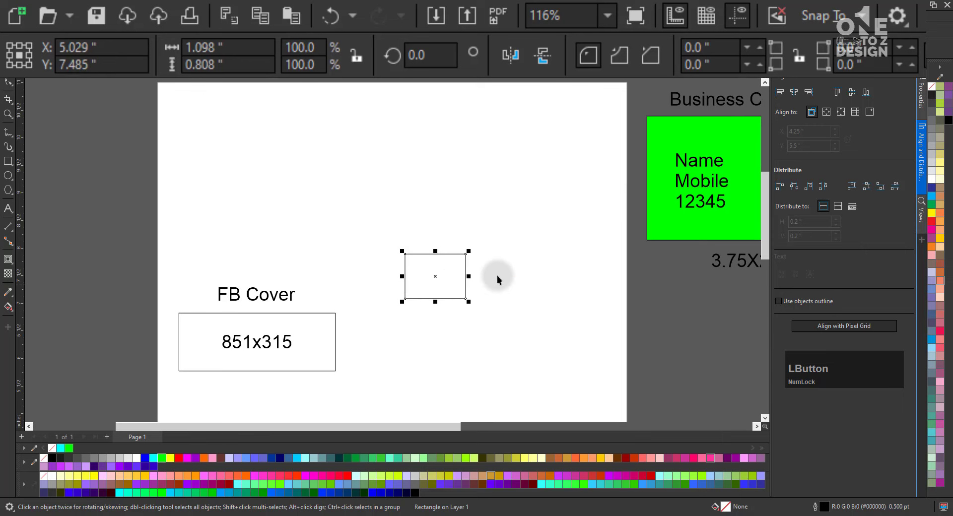
click(498, 279)
click(437, 280)
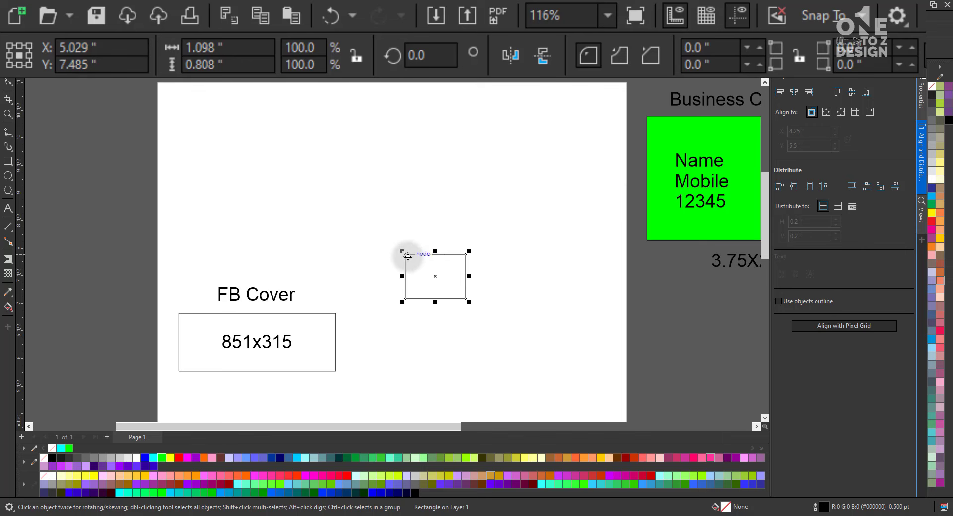
Step: Resize the small empty rectangle to a square 3 inches wide and 3 inches high
click(254, 49)
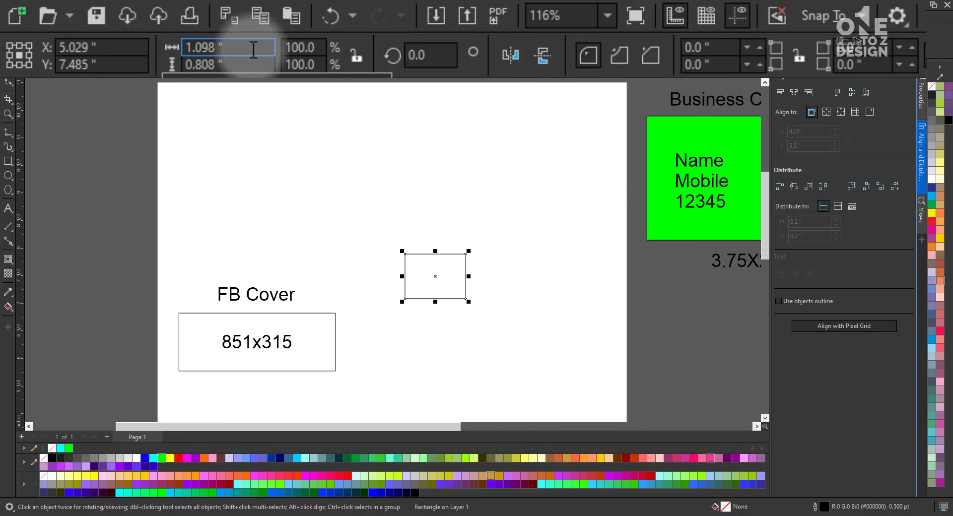
click(244, 166)
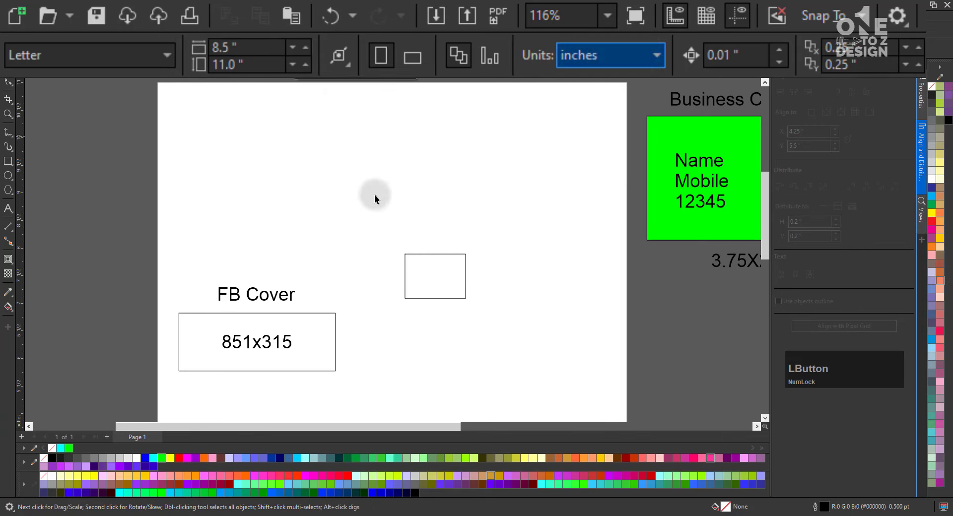
click(434, 277)
click(204, 47)
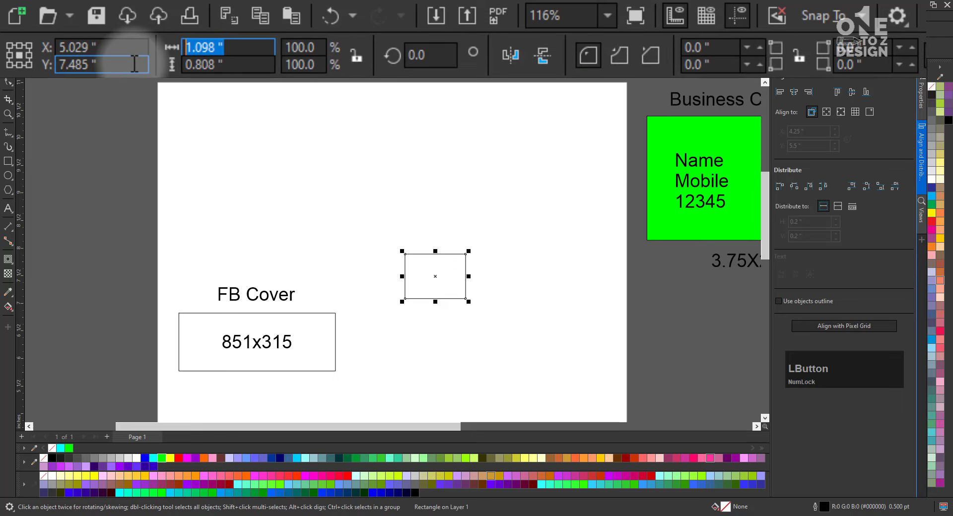
text(3)
key(Tab)
text(3)
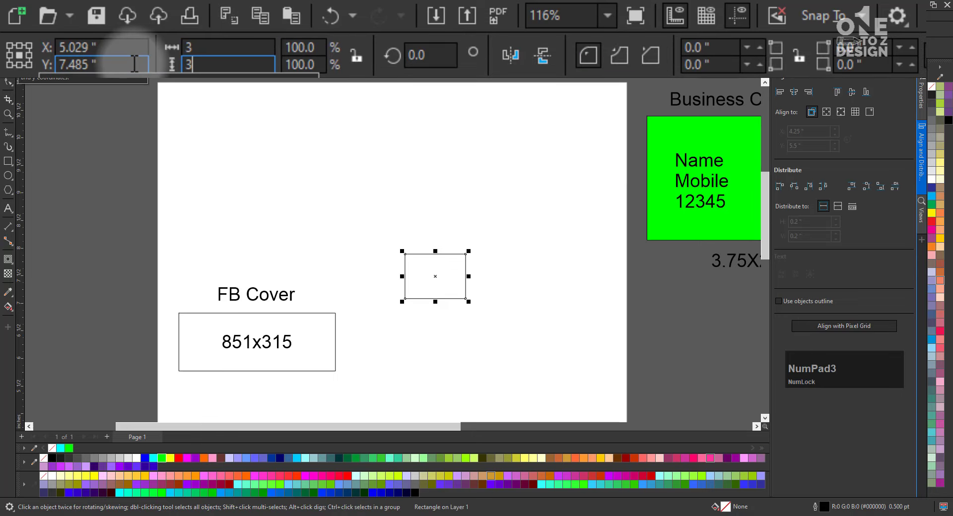
key(Return)
click(436, 221)
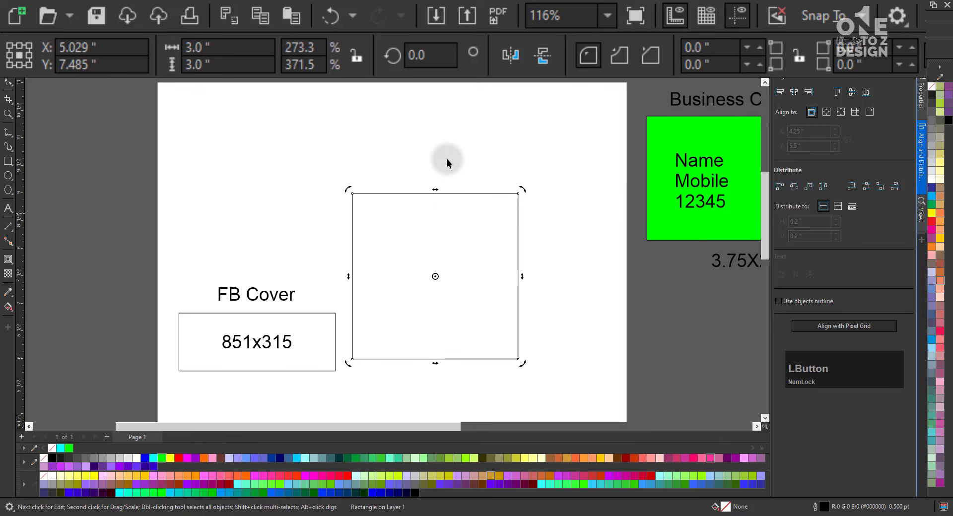
click(502, 281)
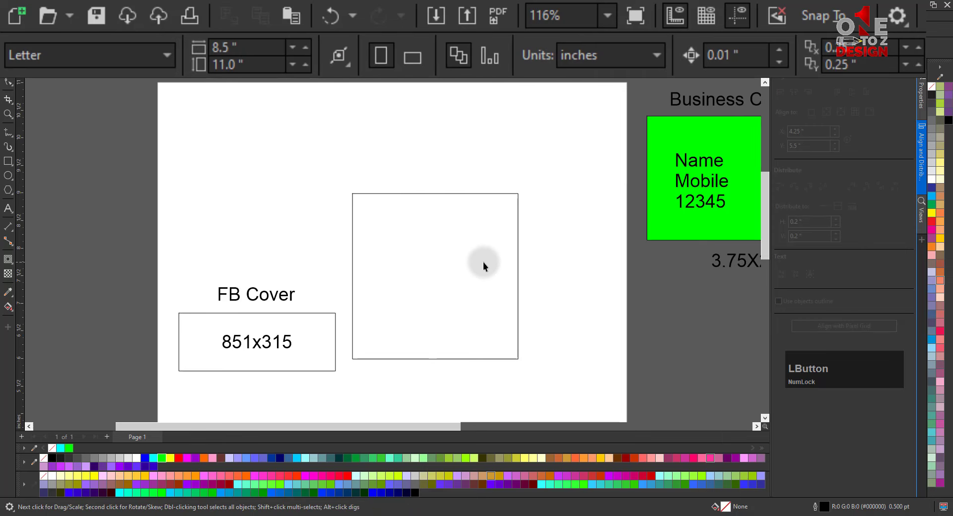
Step: Add the text label "FB Post Size" above the 3-inch square and center it horizontally over the square
click(259, 296)
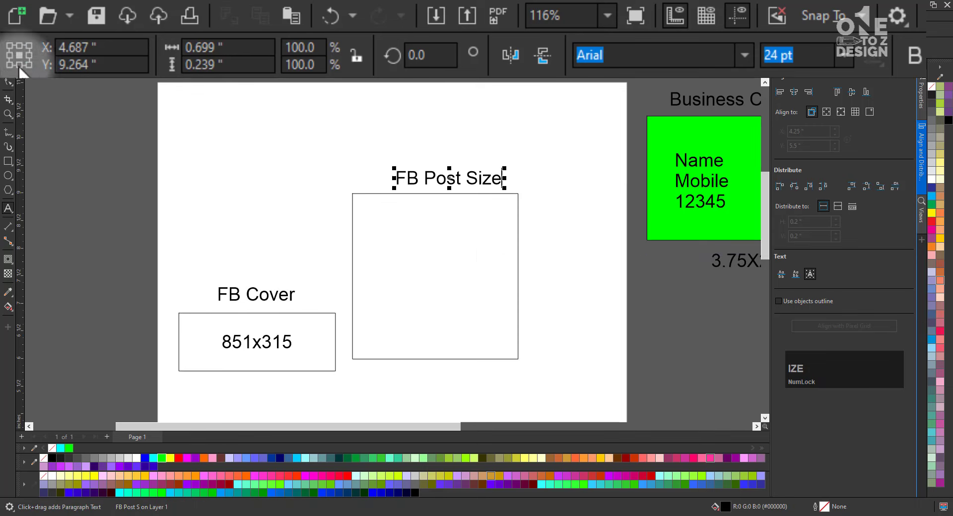
click(10, 68)
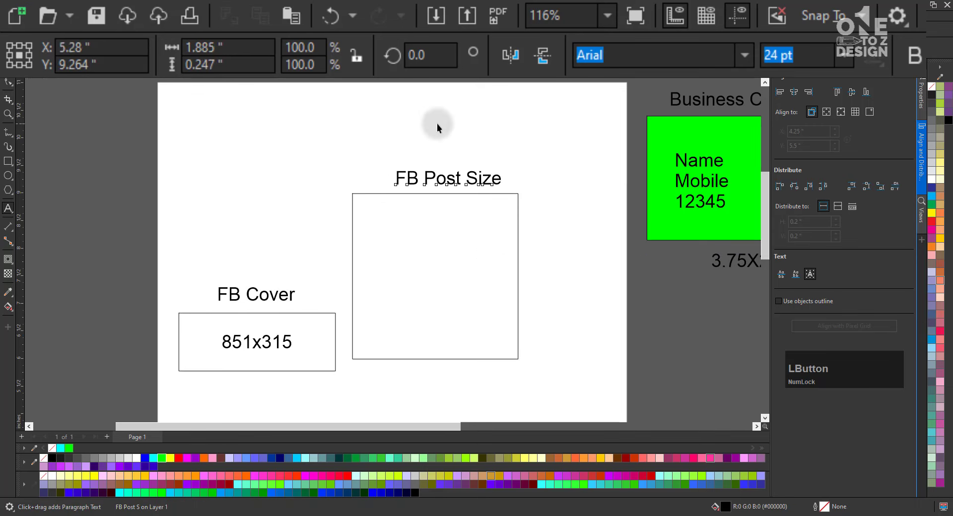
shift+click(398, 213)
key(c)
click(604, 266)
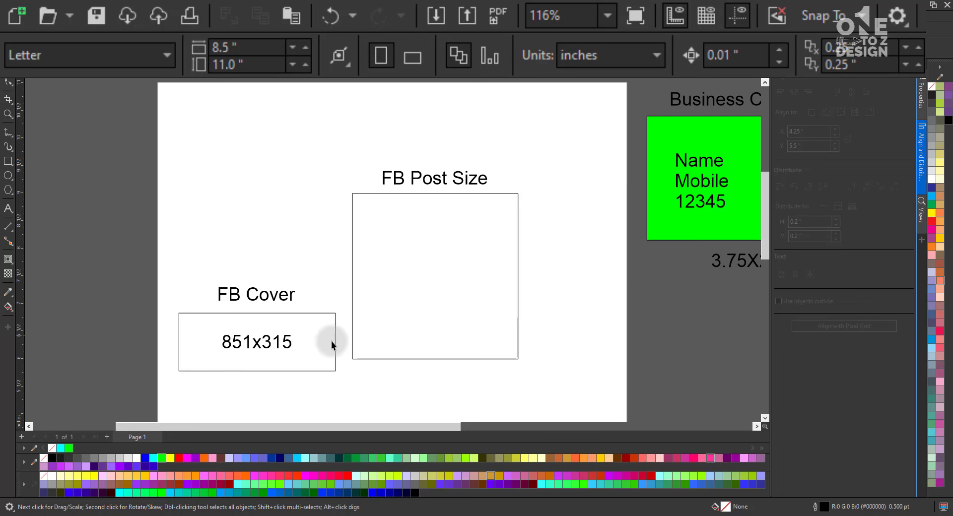
Step: Move both Facebook rectangles with their labels off the page, into the empty area left of it
click(317, 363)
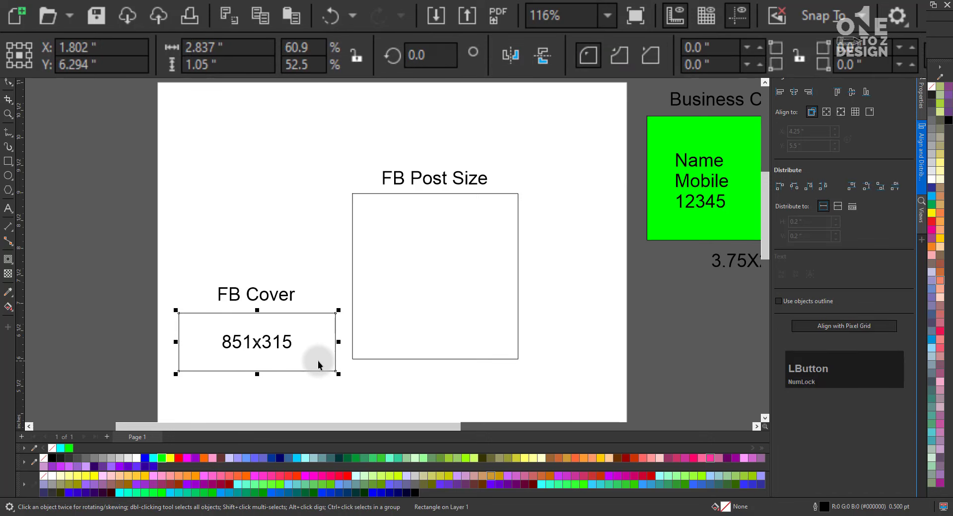
click(392, 326)
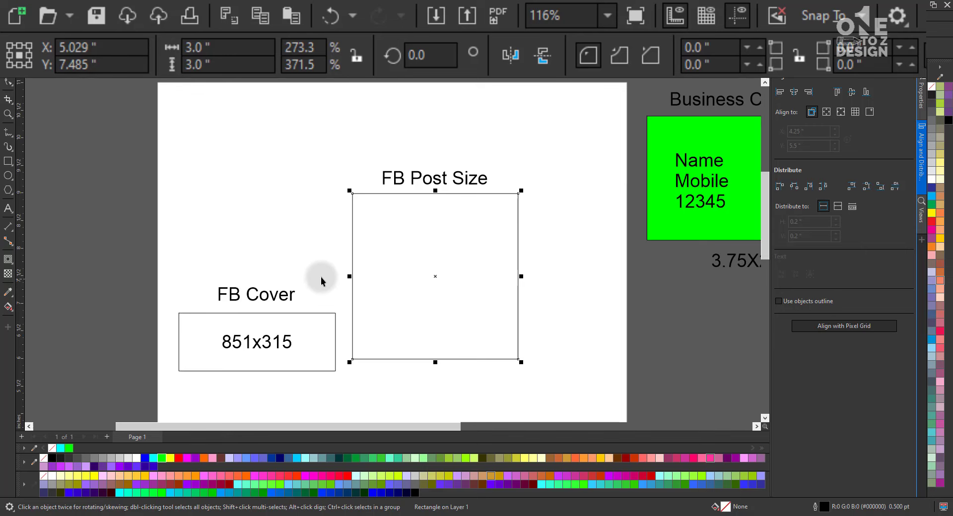
drag(168, 149, 571, 385)
key(F4)
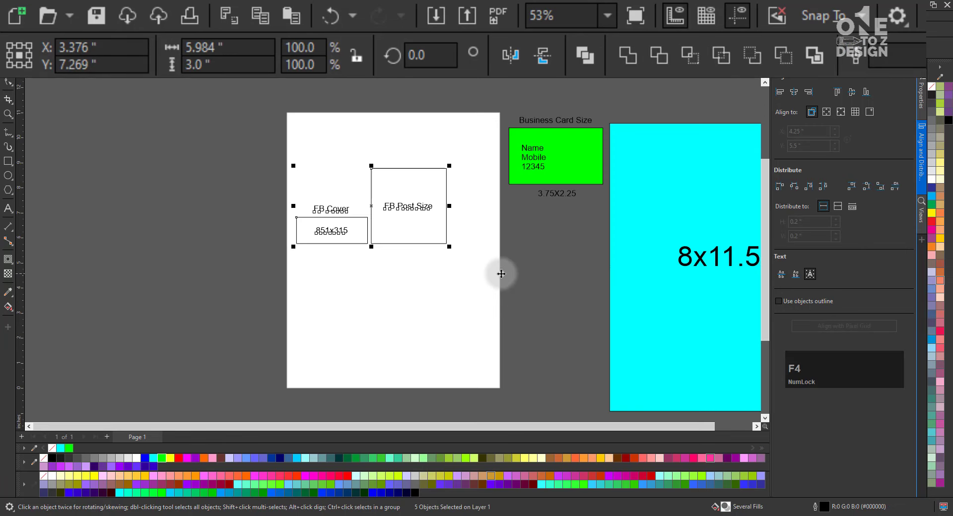
drag(437, 235, 251, 178)
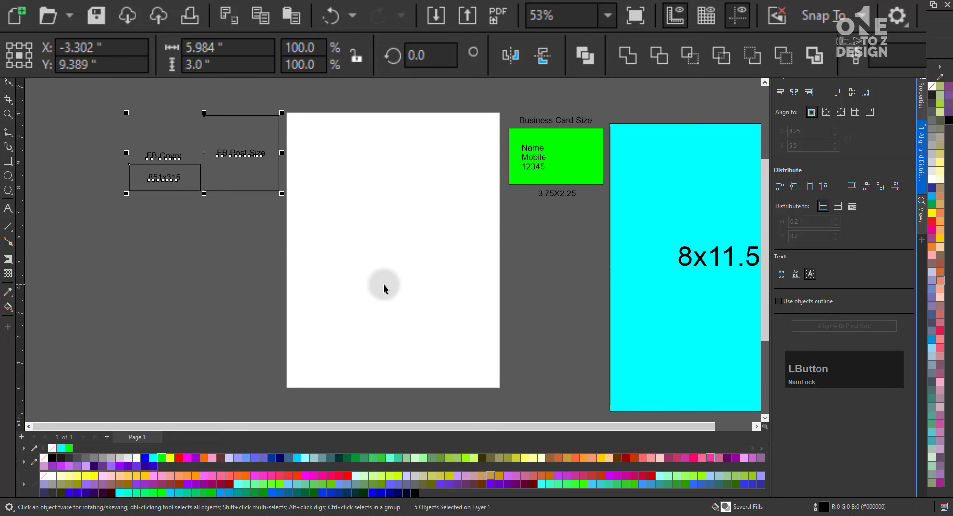
Step: Fill the FB Cover rectangle and the FB Post Size square with yellow
click(383, 285)
click(202, 192)
shift+click(196, 190)
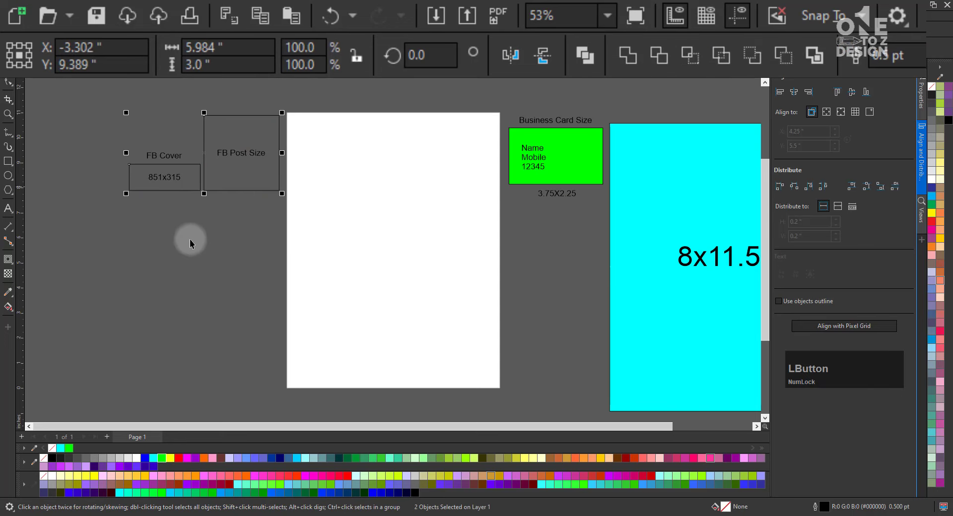
click(171, 458)
click(265, 288)
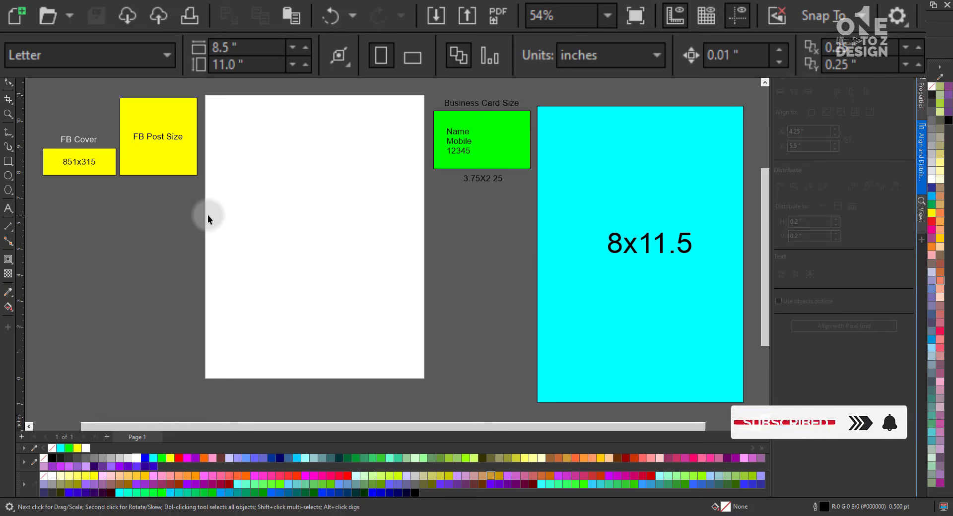
Step: Switch to Google Chrome to review the search result for the Facebook cover photo size
click(332, 245)
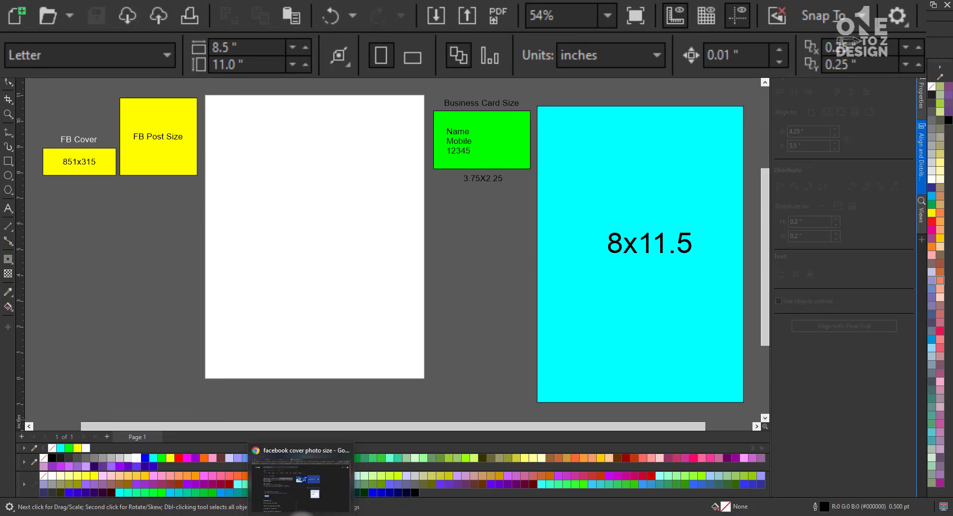
click(301, 511)
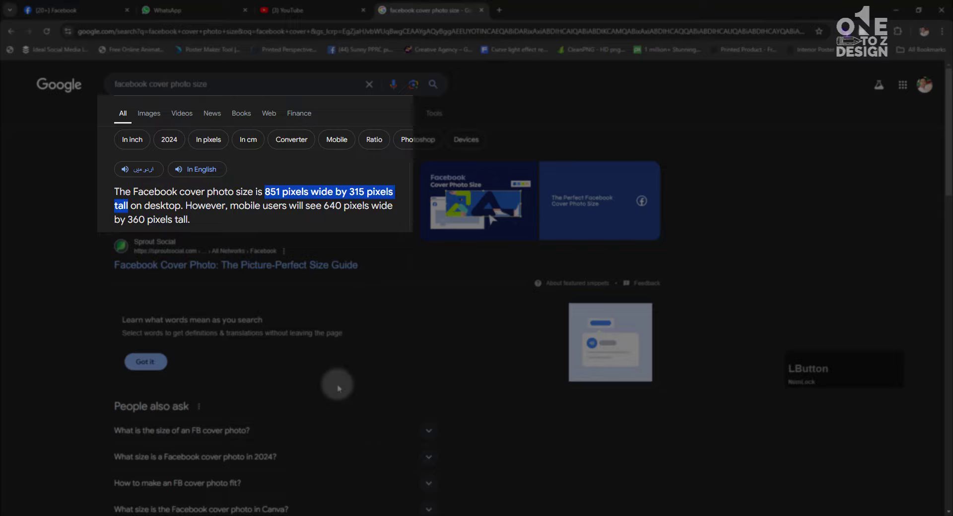
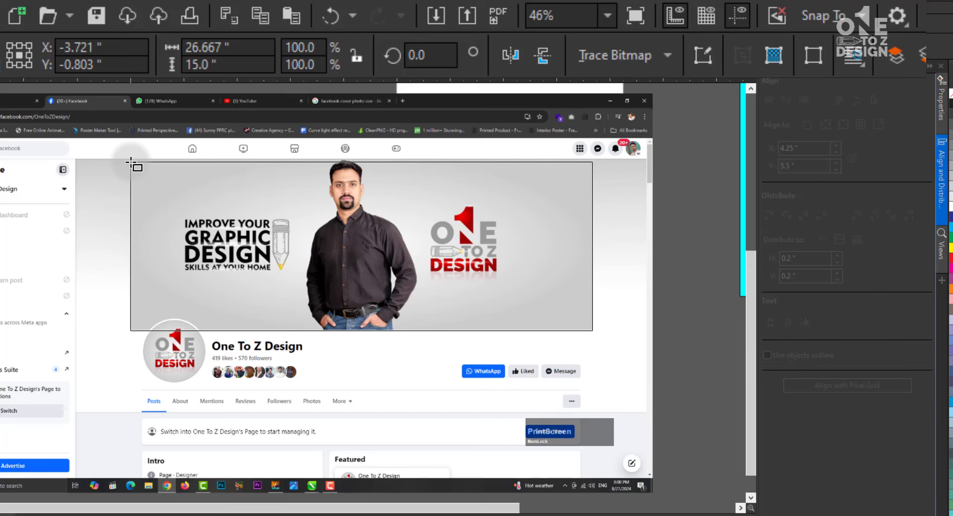
Step: Trace the cover photo in the Facebook page screenshot with a rectangle about 17.3 by 6.4 inches, and remove the screenshot
drag(132, 163, 132, 159)
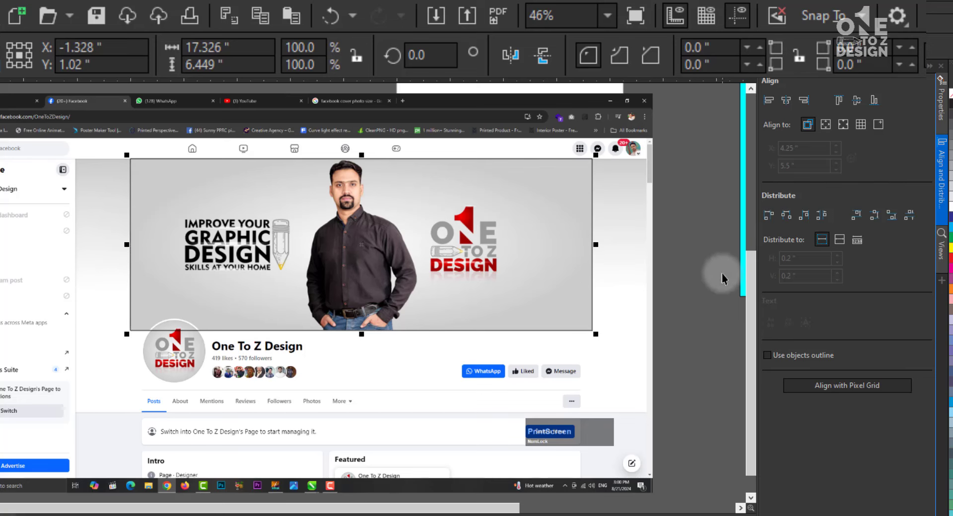
click(676, 307)
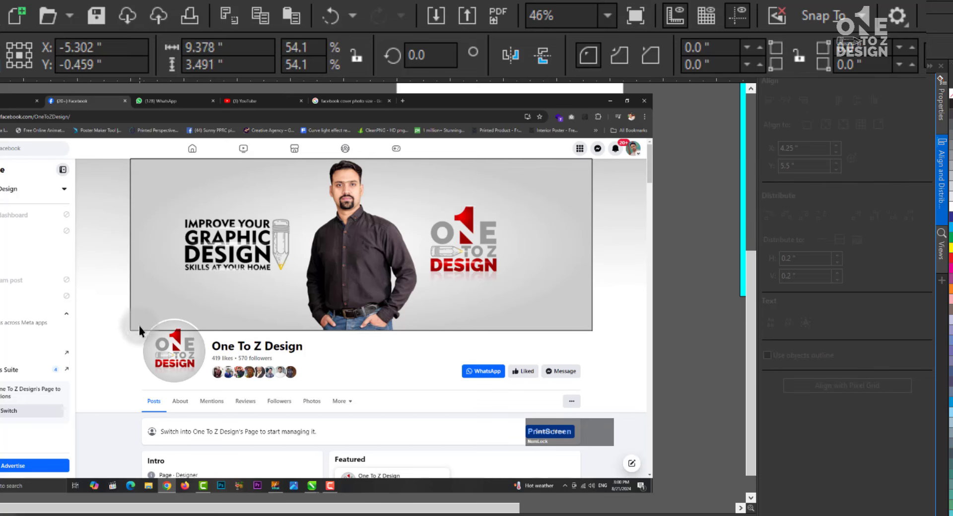
key(ctrl+z)
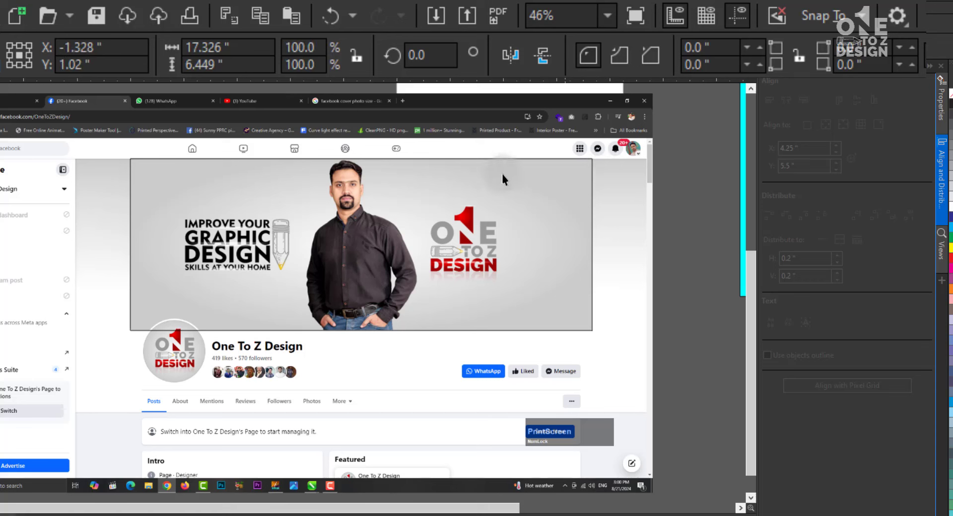
click(85, 187)
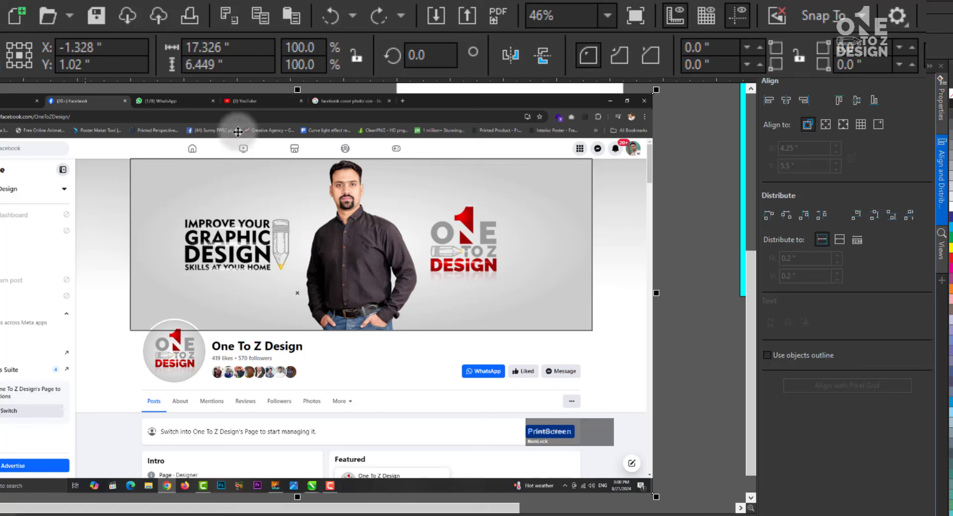
key(ctrl+z)
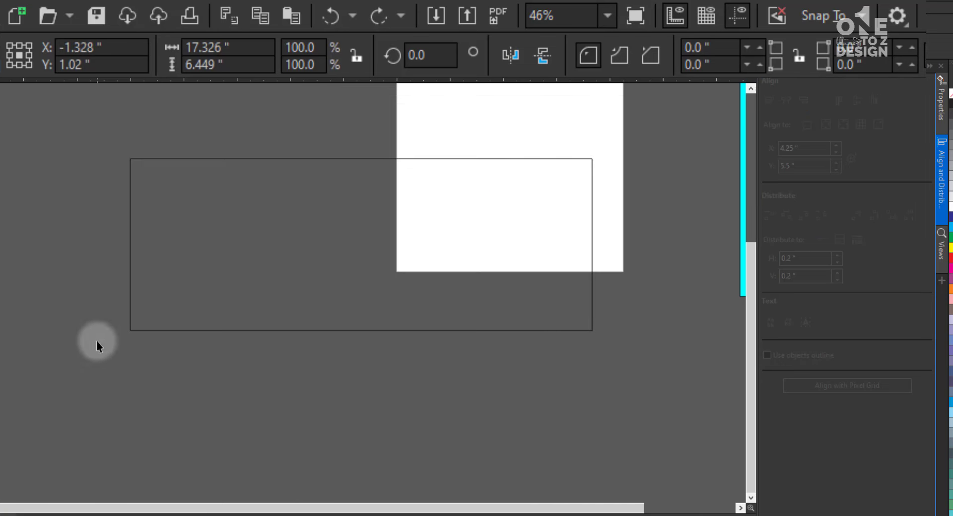
Step: Scale the traced cover rectangle proportionally to about 8 by 2.98 inches and move it onto the white page
click(529, 319)
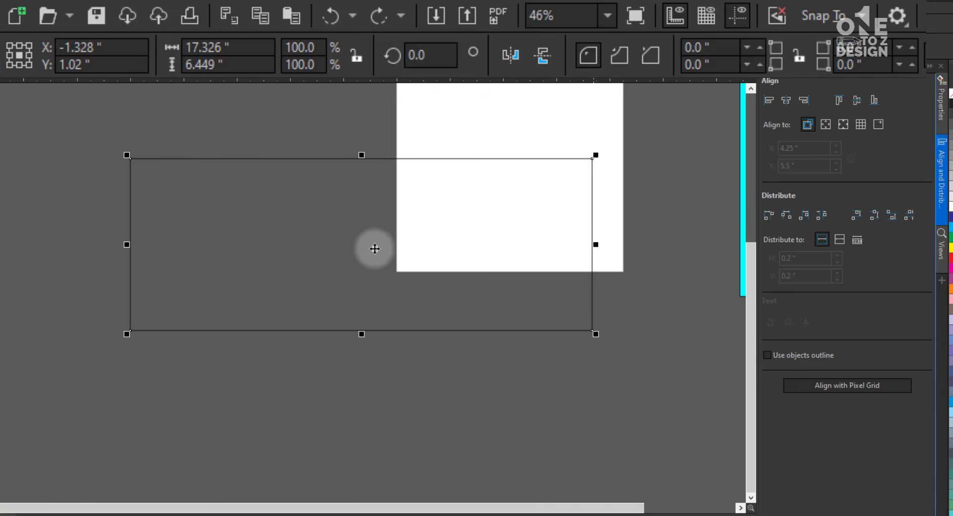
drag(596, 155, 568, 203)
key(ctrl+z)
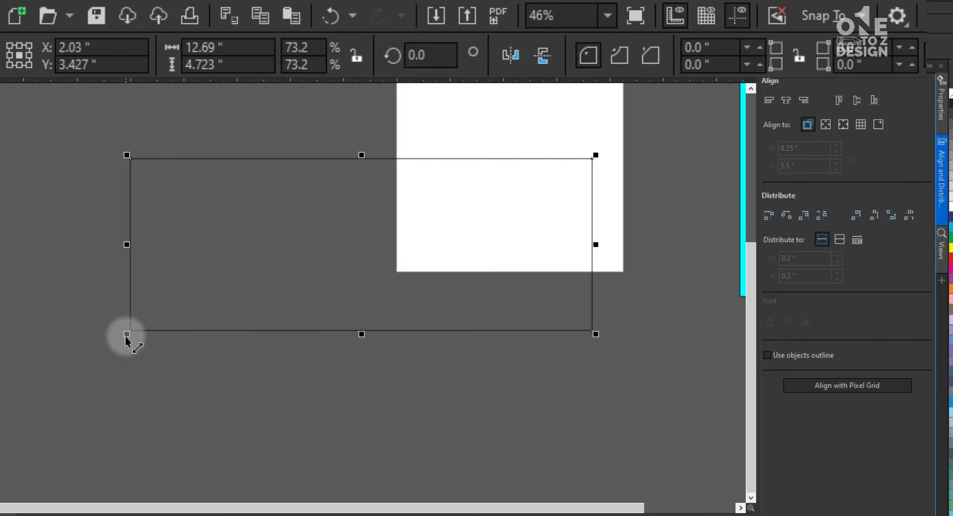
drag(126, 244, 249, 268)
key(ctrl+z)
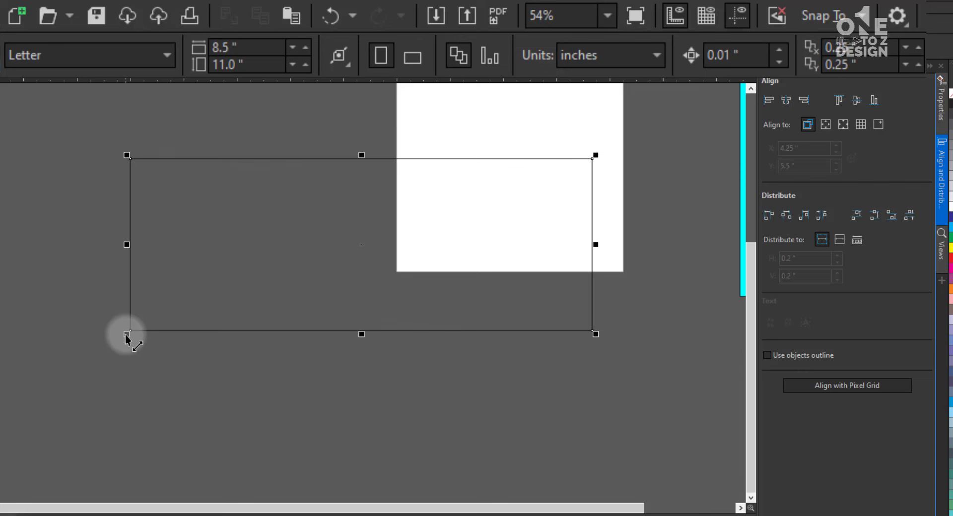
click(127, 334)
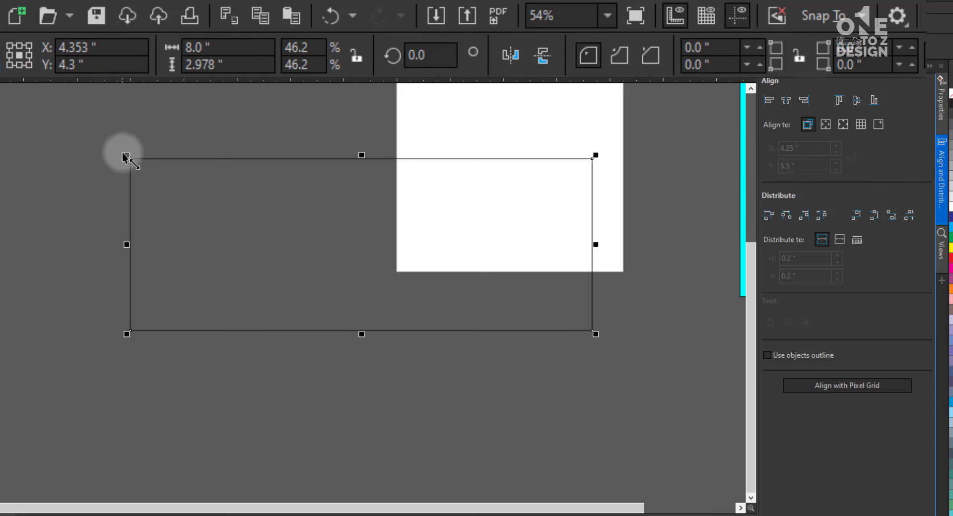
drag(596, 336, 485, 289)
drag(278, 259, 437, 215)
drag(284, 248, 469, 214)
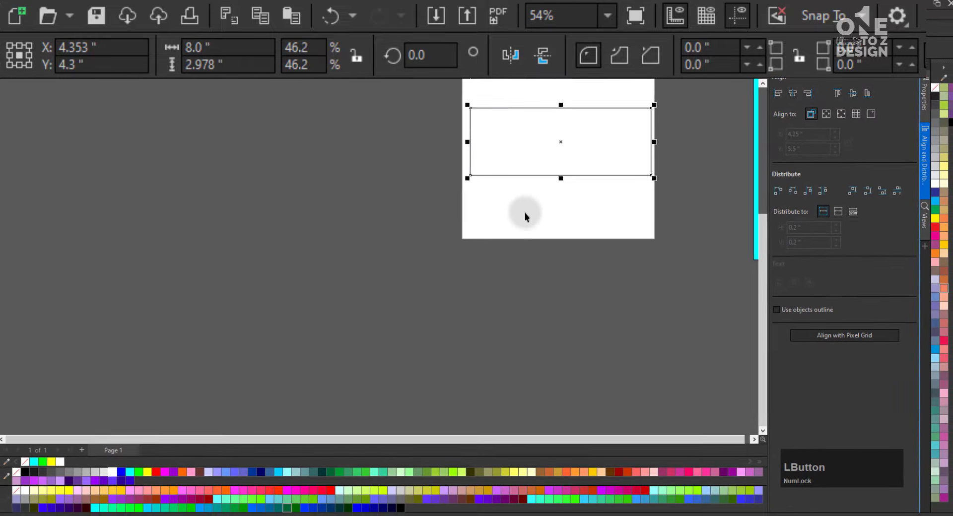
click(525, 215)
key(F4)
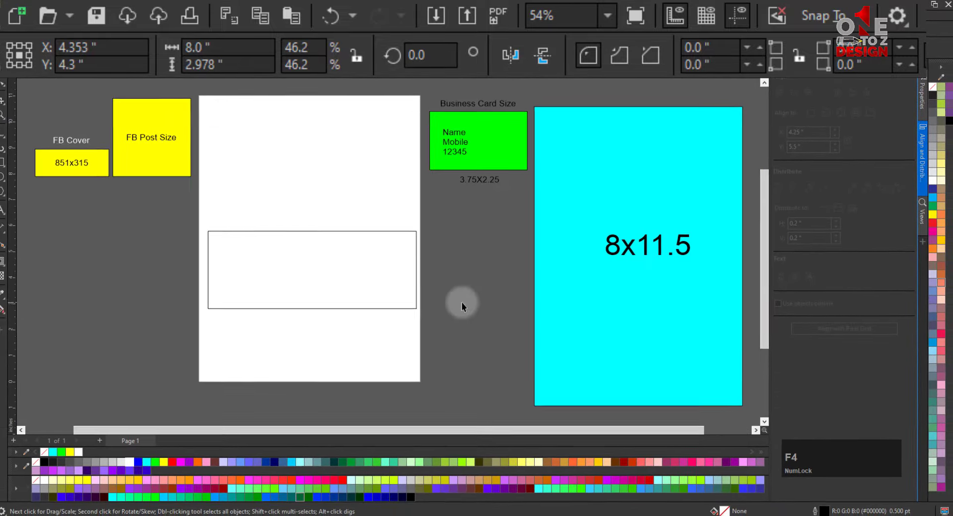
Step: Shift the cover rectangle slightly left on the page and fill it with bright sky blue (R:0 G:204 B:255)
click(400, 306)
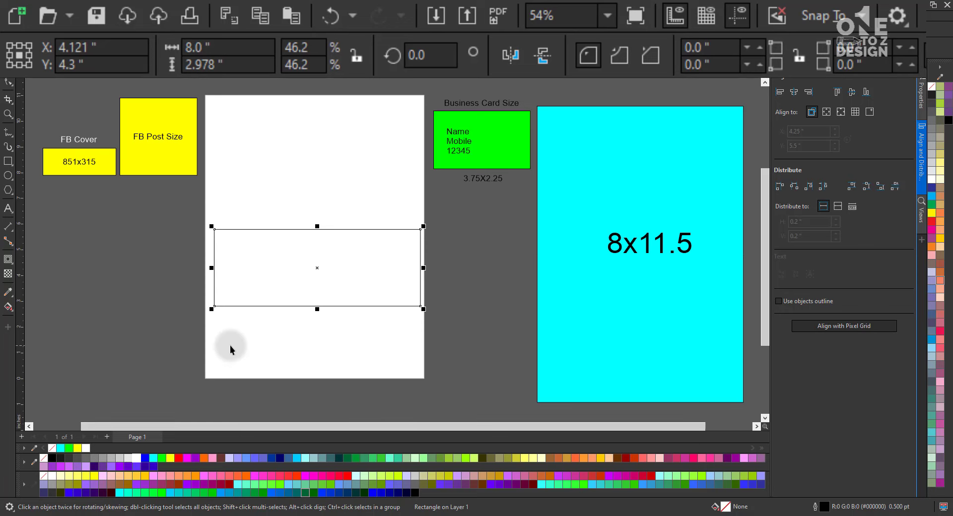
key(ctrl+c)
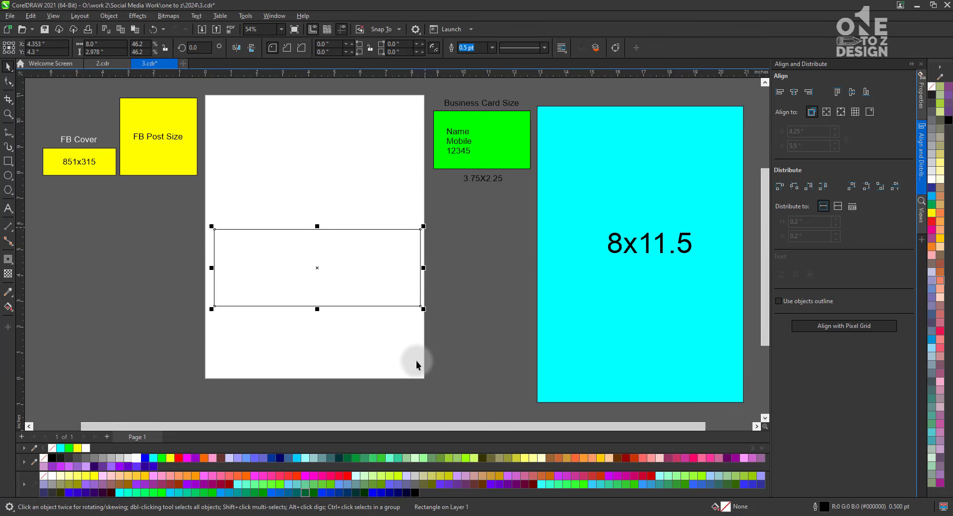
drag(366, 281, 359, 281)
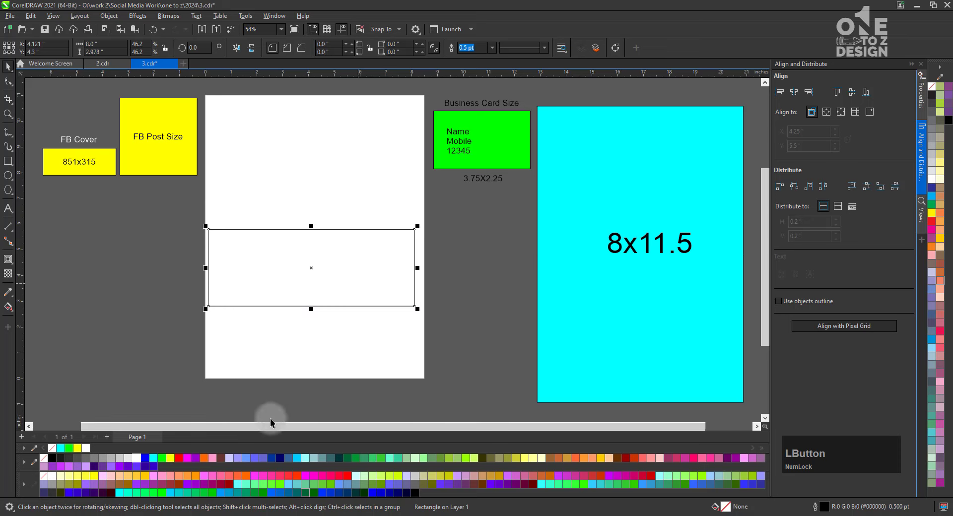
click(271, 458)
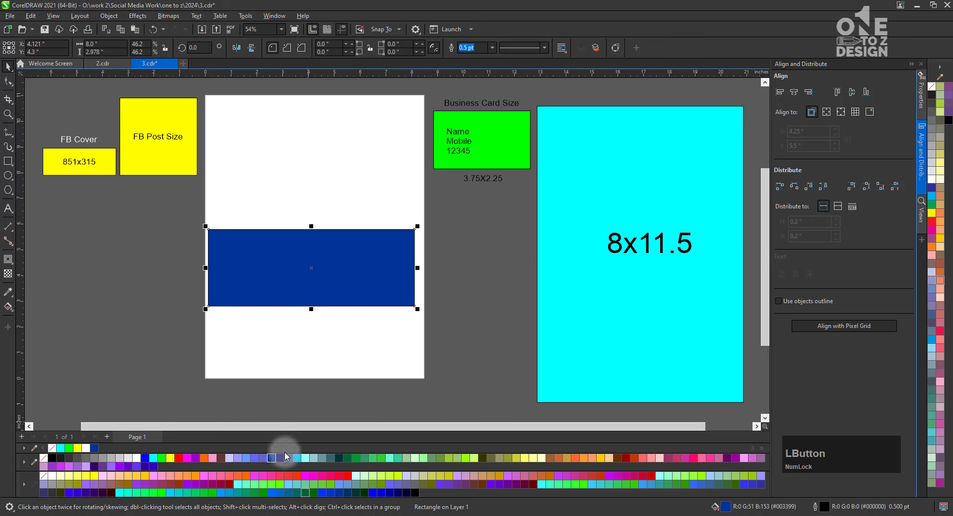
click(299, 459)
click(283, 217)
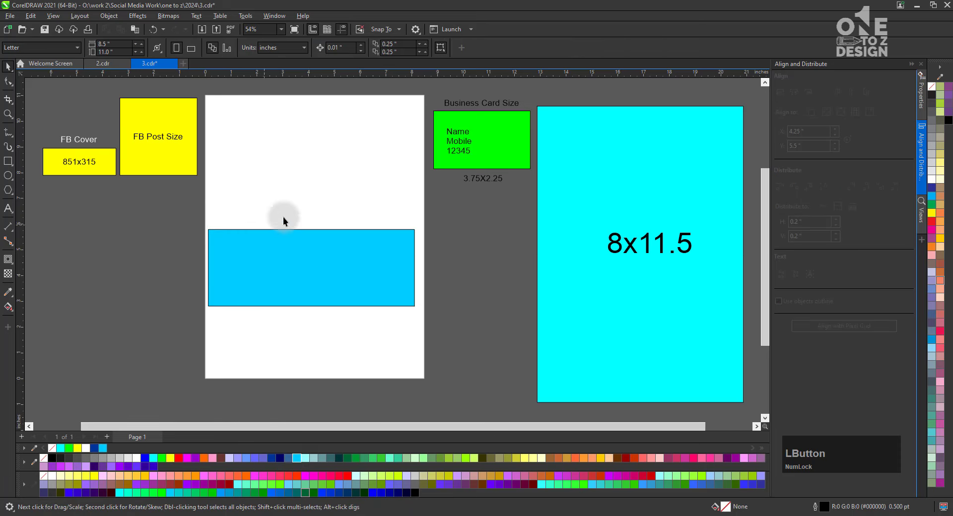
Step: Delete the sky-blue cover rectangle from the page
click(388, 302)
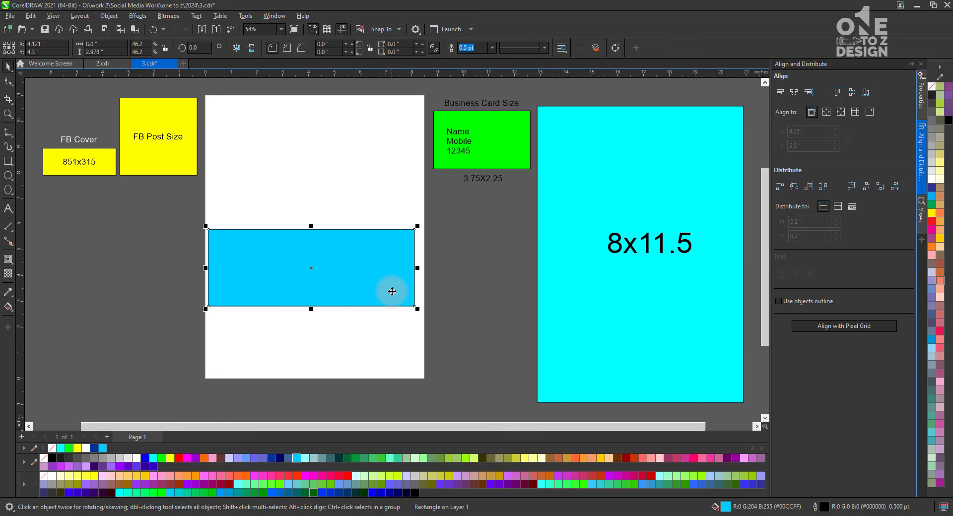
key(Delete)
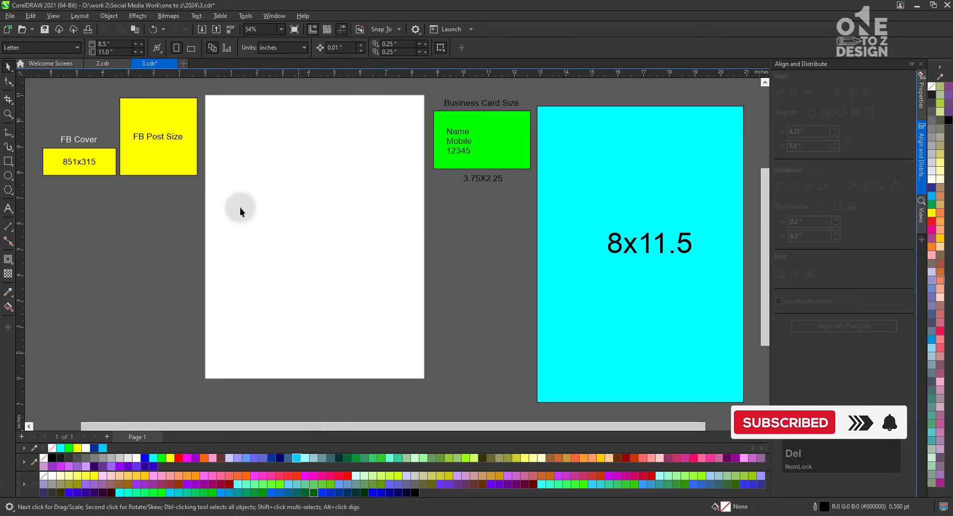
Step: In the 2.cdr checklist, fill the boxes for Visiting card Size, Poster size and Social media Sizes with green
click(104, 65)
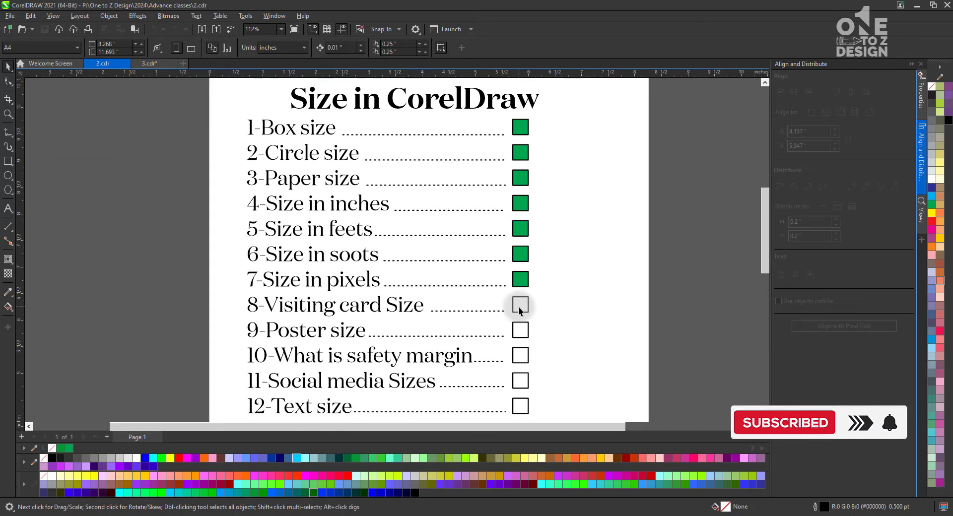
click(520, 307)
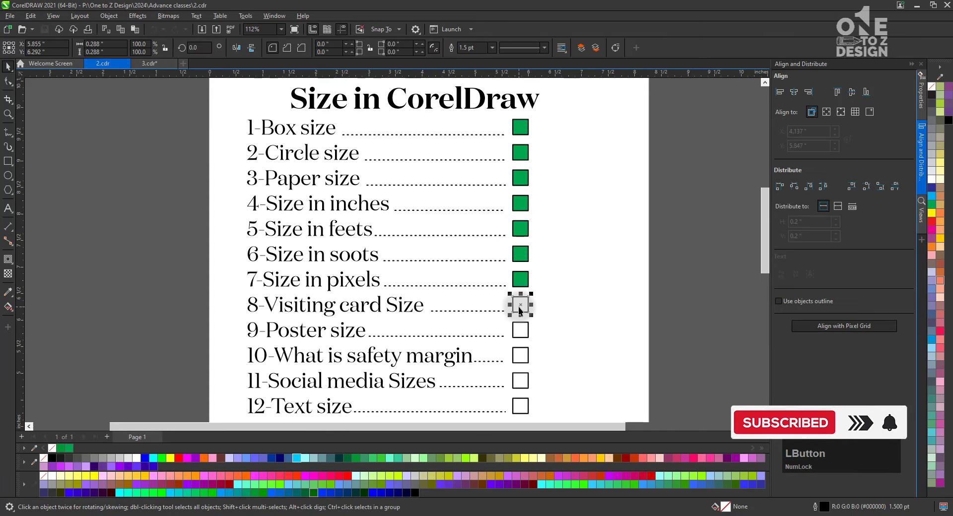
click(353, 457)
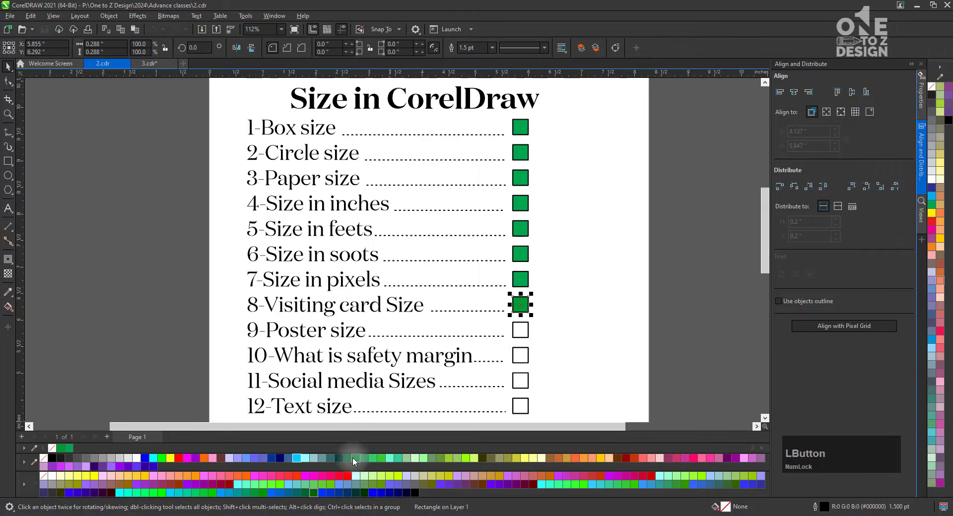
click(526, 327)
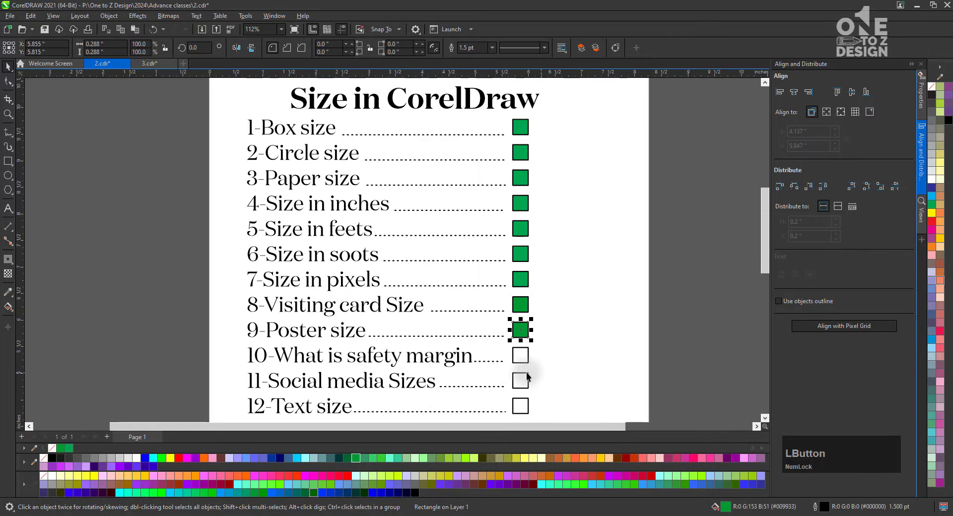
click(573, 359)
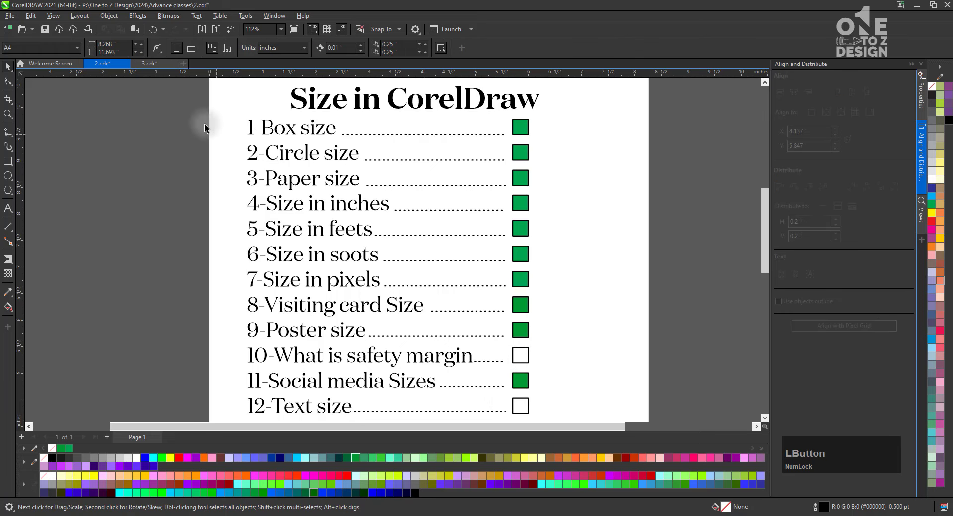
Step: Return to 3.cdr and place a copy of the green business card rectangle on the white page
click(145, 64)
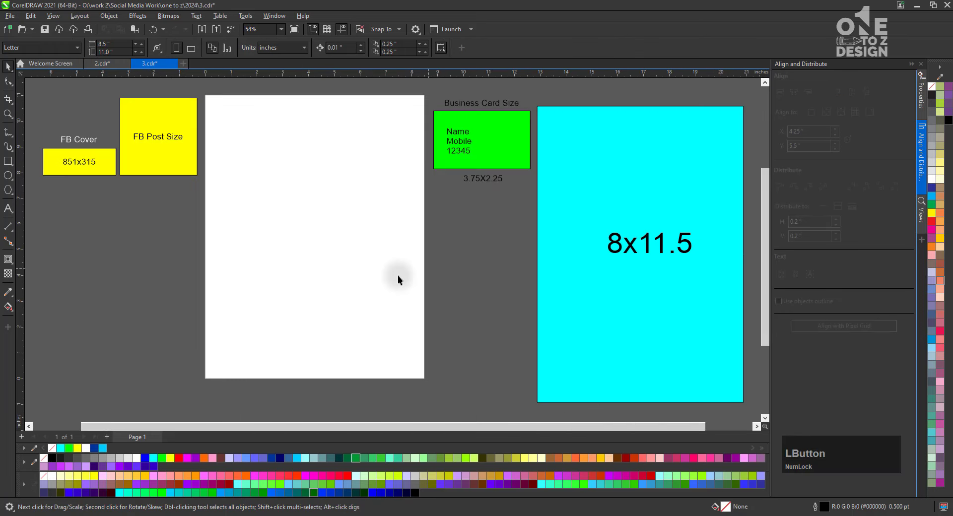
click(487, 161)
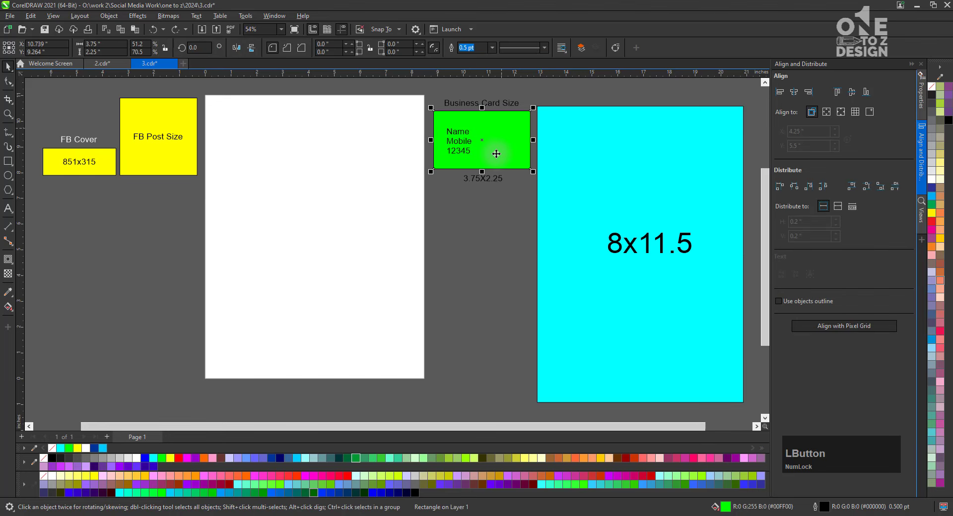
drag(504, 155, 325, 214)
right_click(325, 214)
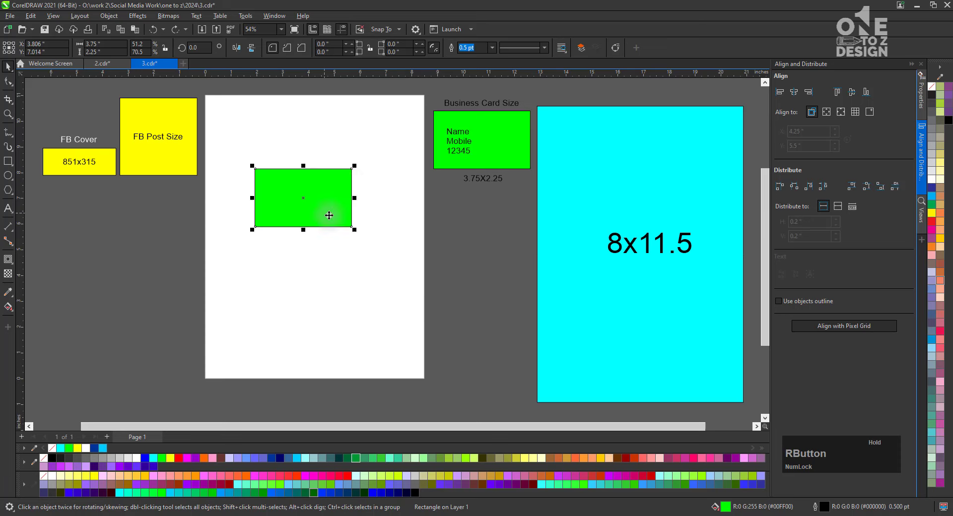
key(F2)
drag(367, 159, 244, 241)
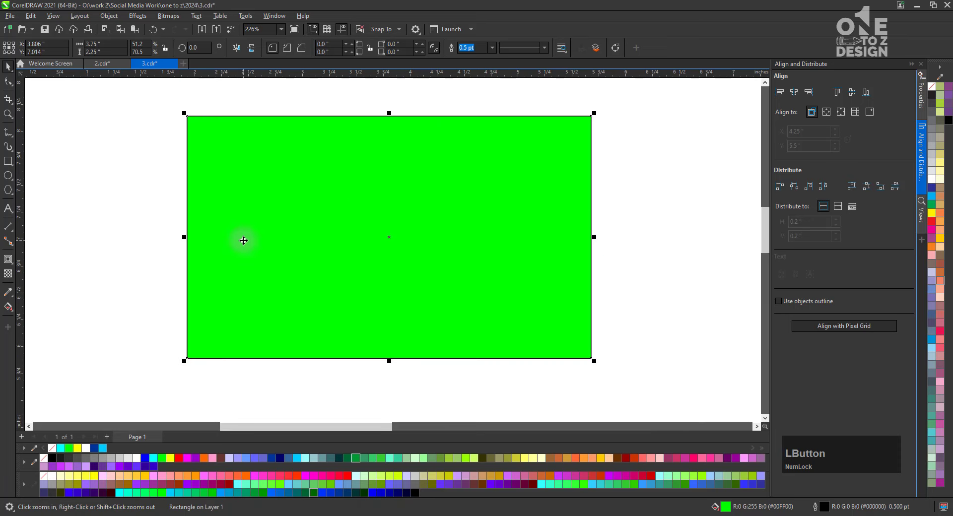
click(643, 198)
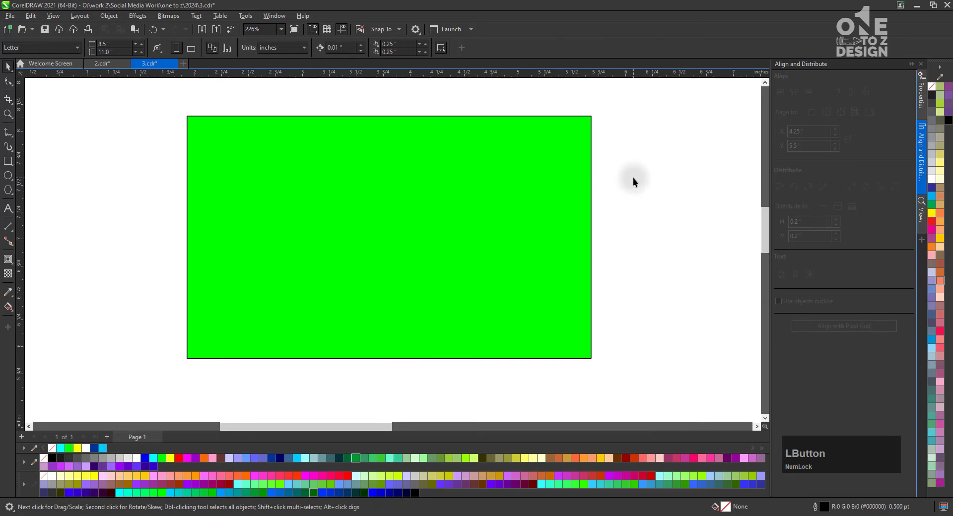
click(509, 198)
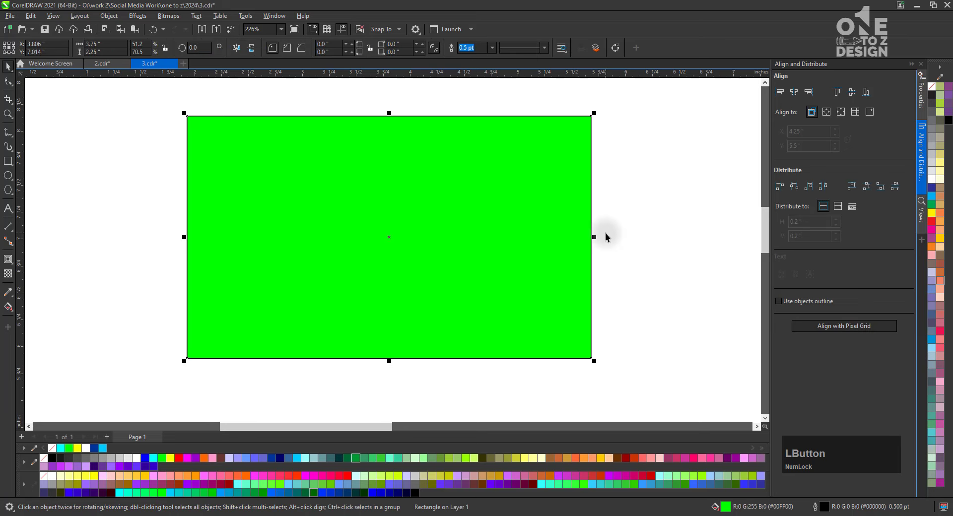
Step: Place the 3.75X2.25 label on the page, just above the copied green business card rectangle
key(F4)
drag(498, 177, 245, 236)
key(z)
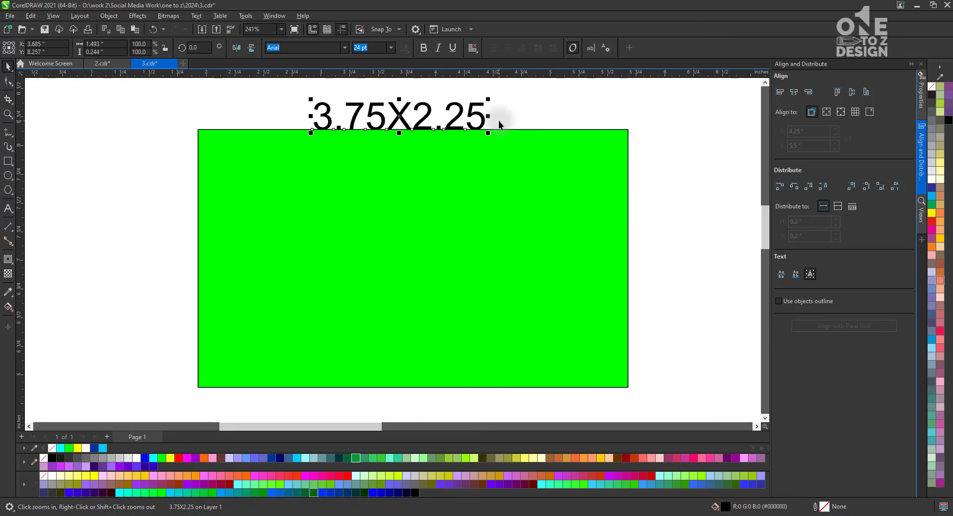
click(520, 110)
drag(480, 114, 485, 108)
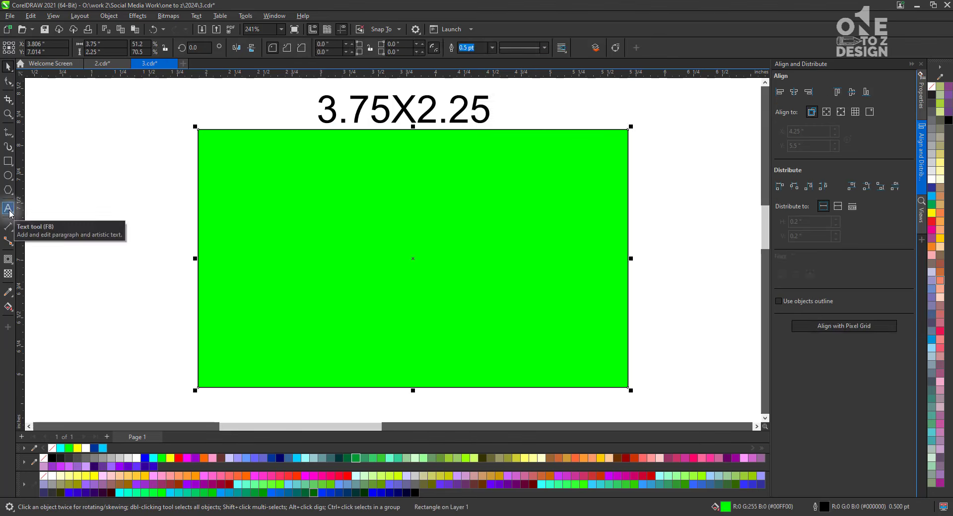
click(199, 158)
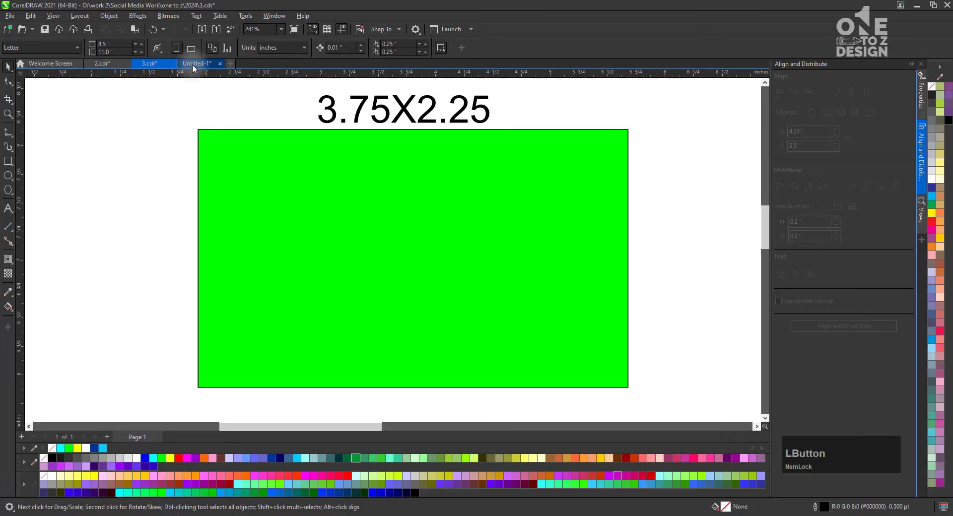
Step: In the Untitled-1 document, examine the business card's outer outline, inner safety margin rectangle and yellow name banner
click(194, 65)
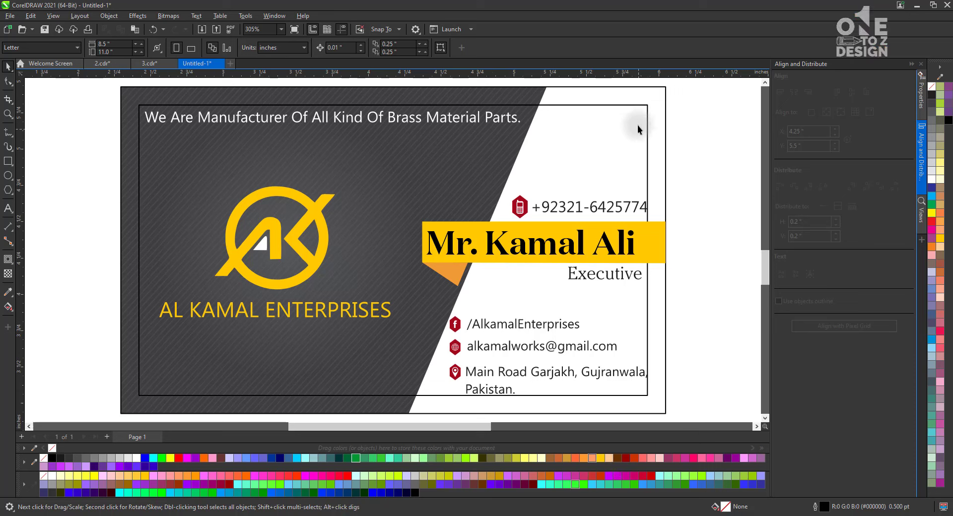
click(668, 105)
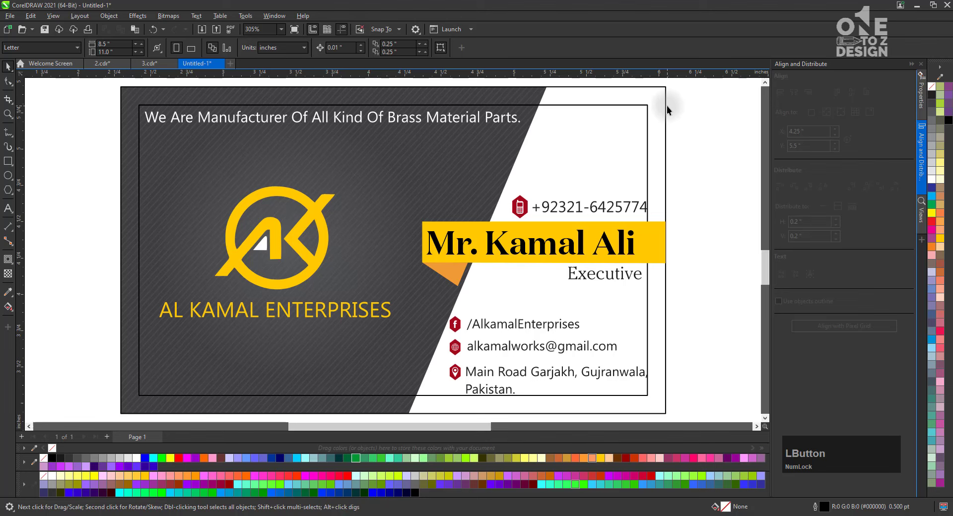
click(667, 106)
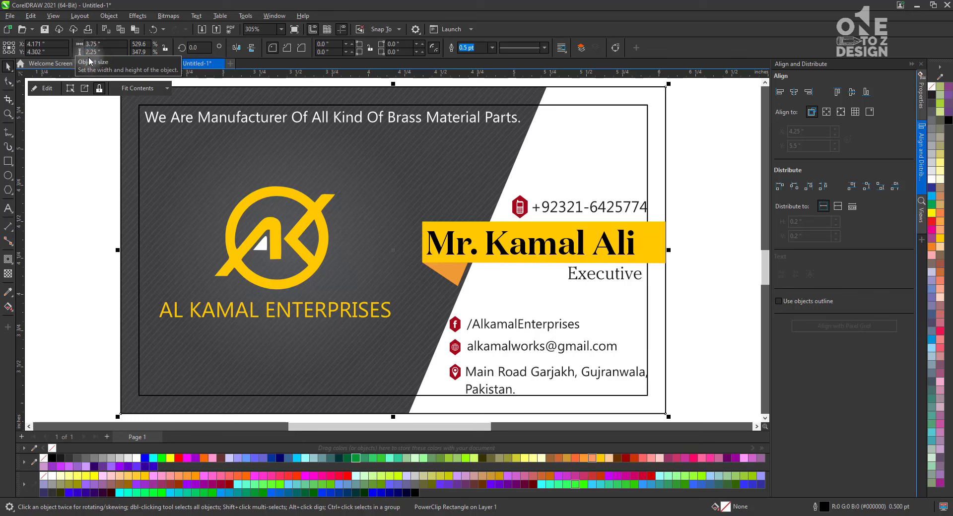
click(711, 141)
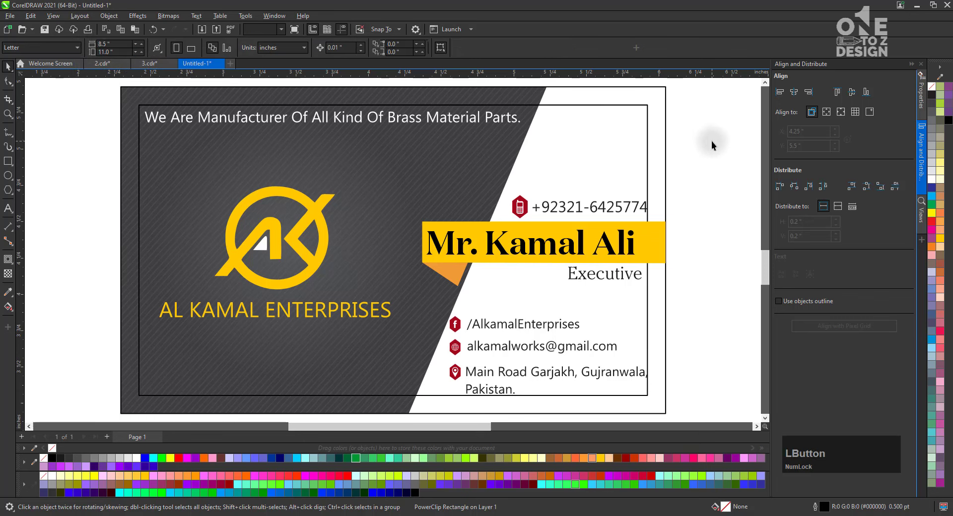
click(648, 122)
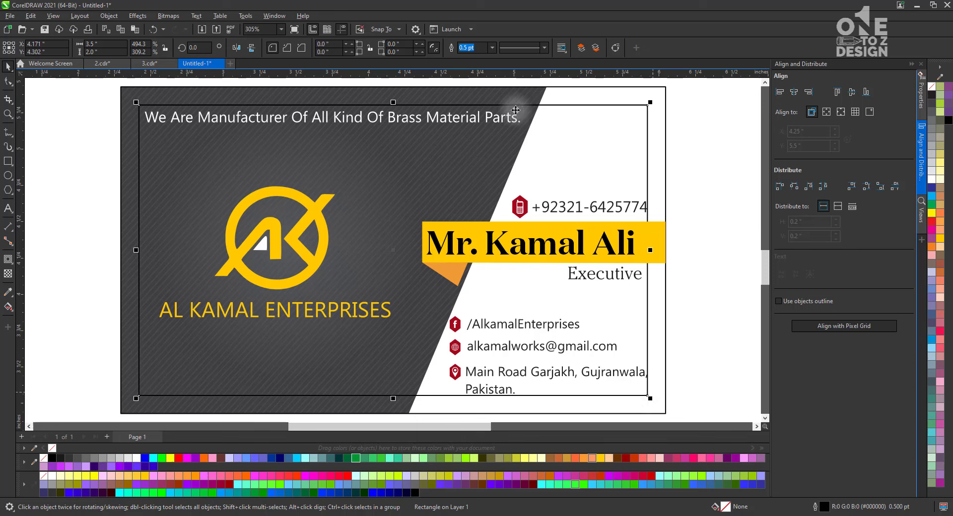
click(705, 283)
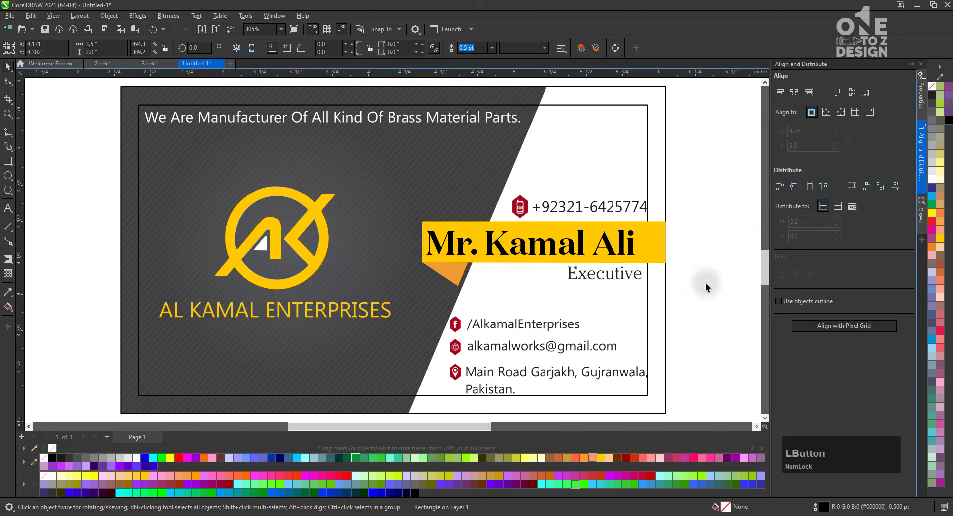
click(661, 261)
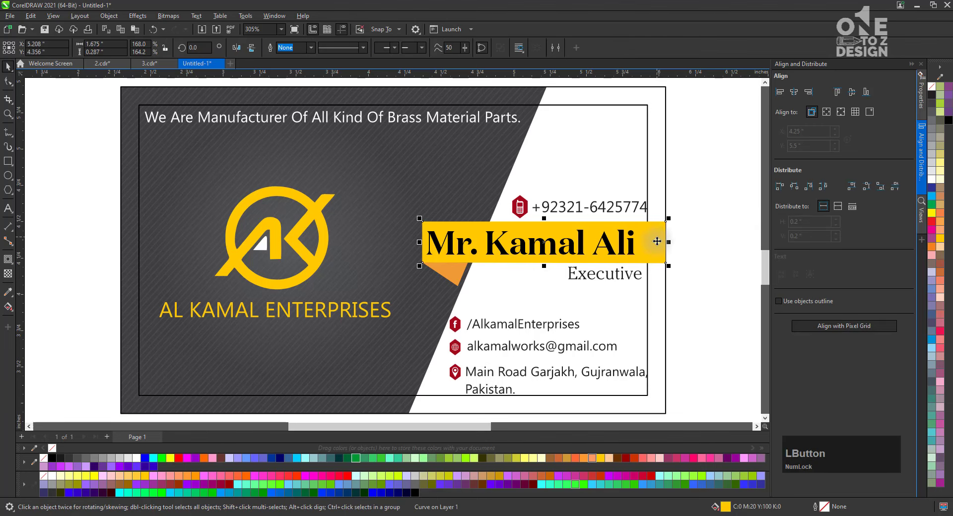
click(544, 105)
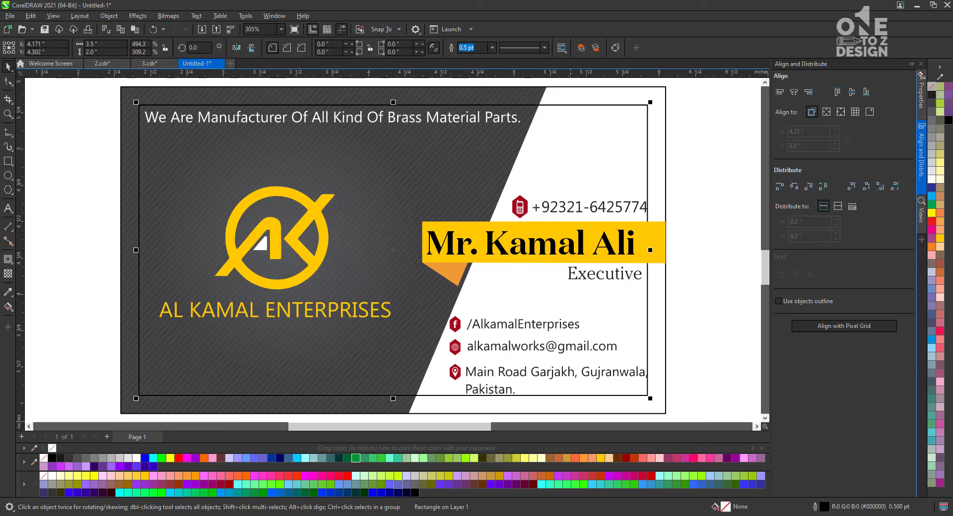
Step: Compare the business card's inner safety margin rectangle with its outer edge and the phone number near the margin
click(111, 341)
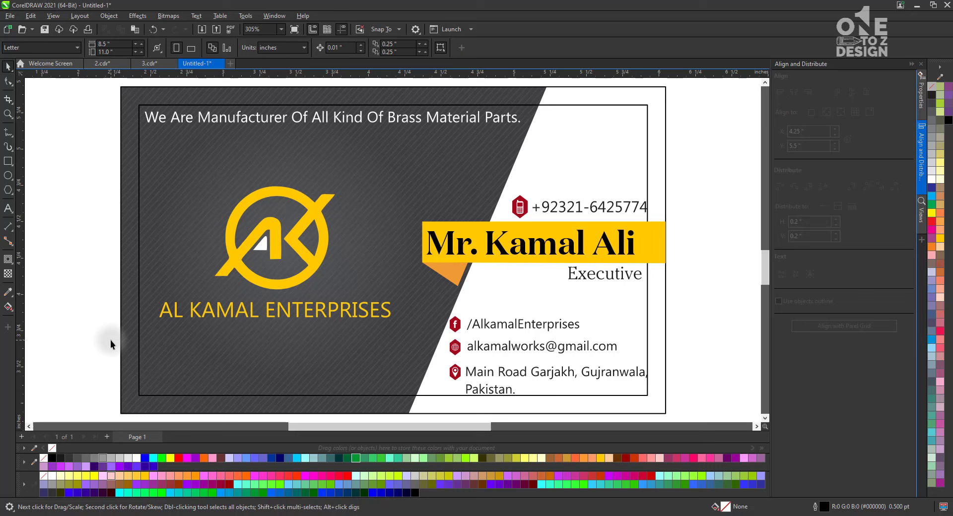
click(110, 340)
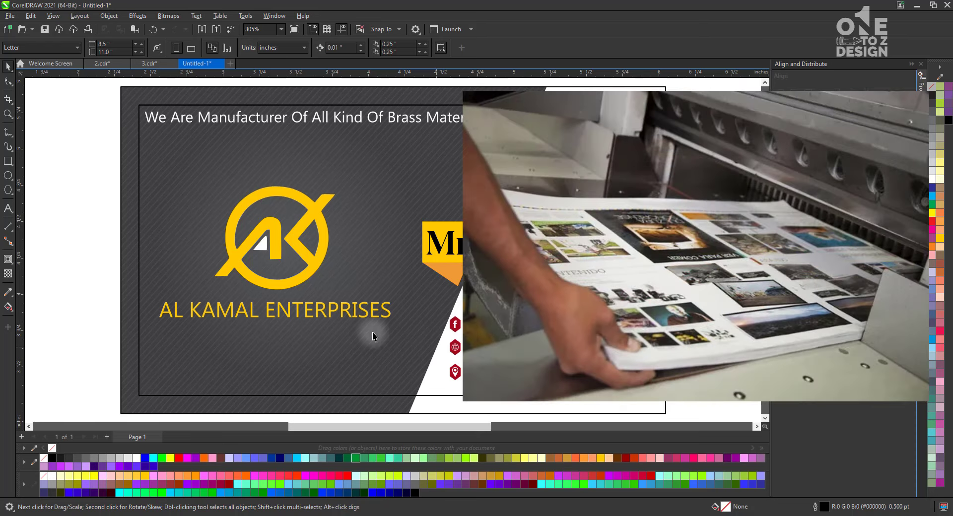
click(139, 390)
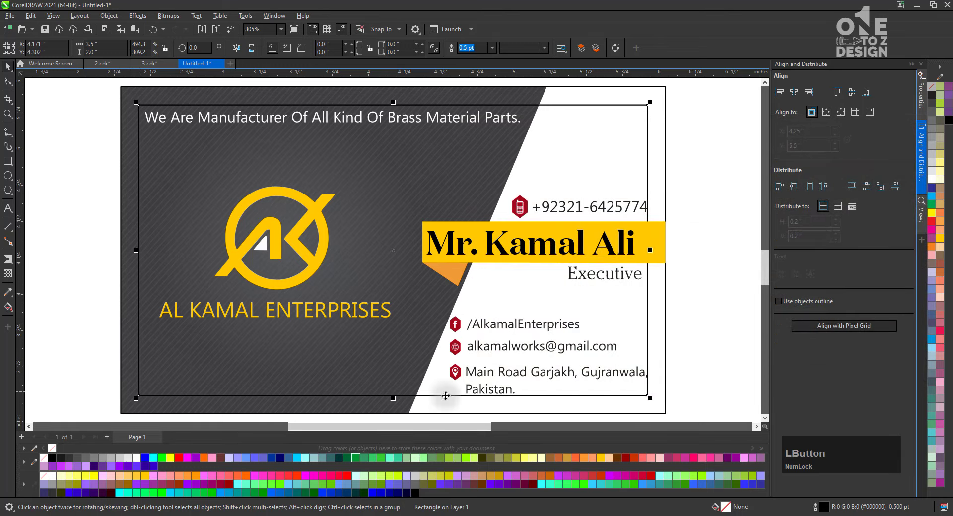
click(664, 338)
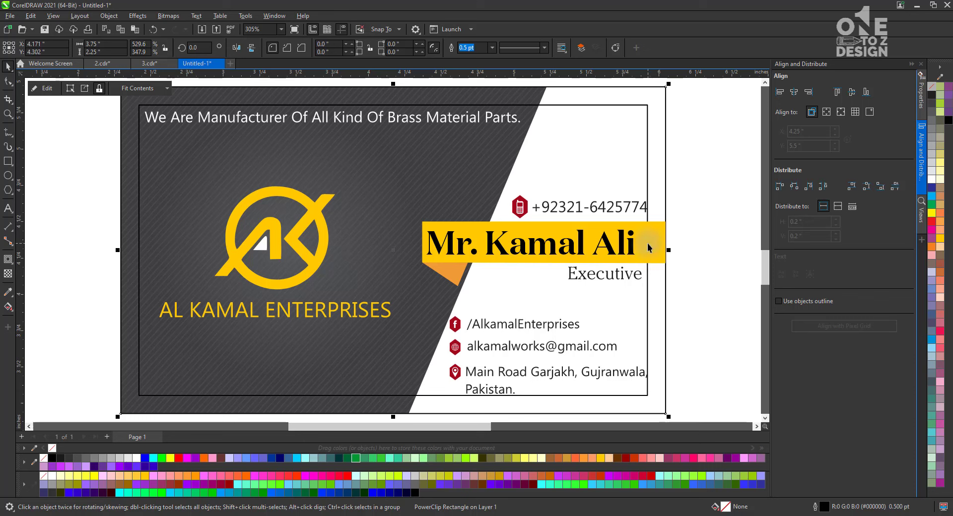
click(635, 211)
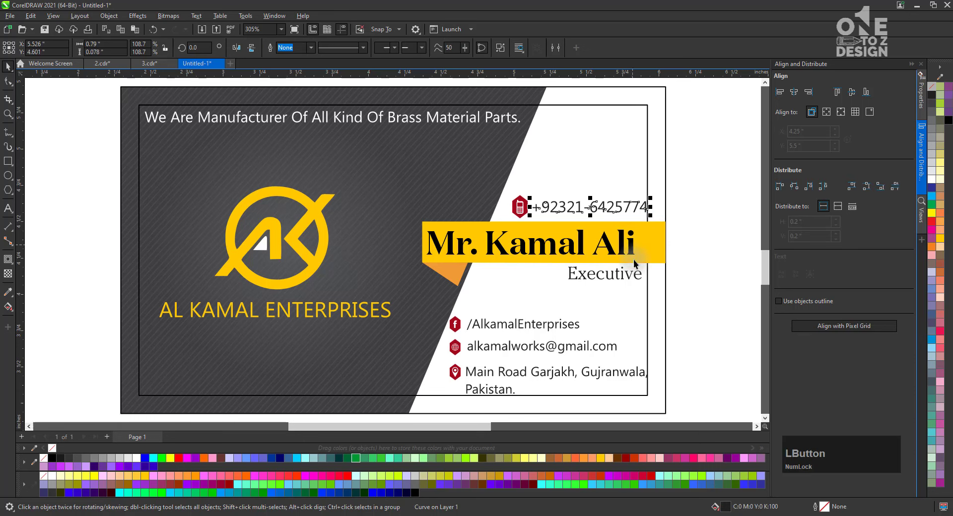
Step: Move the Executive text right across the safety margin line, keeping it just below the yellow name banner
click(632, 275)
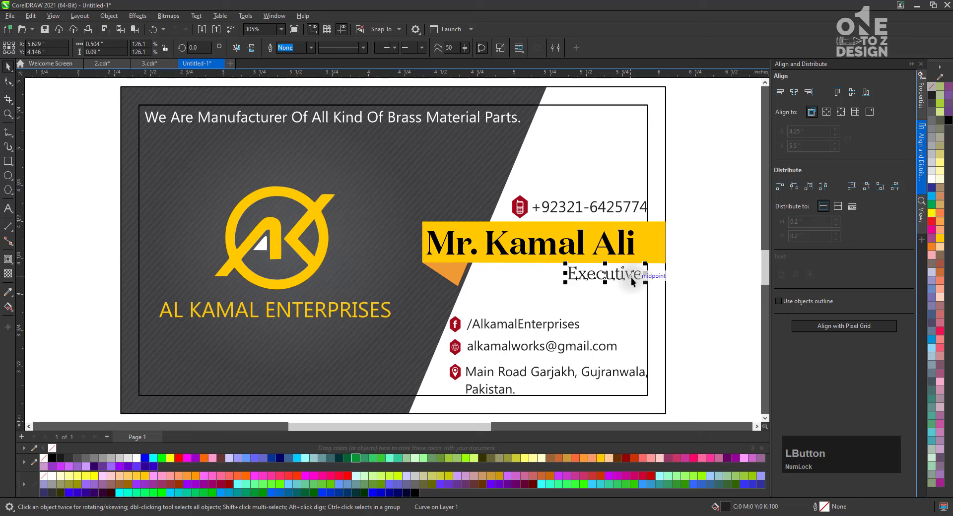
drag(633, 278, 648, 278)
click(702, 275)
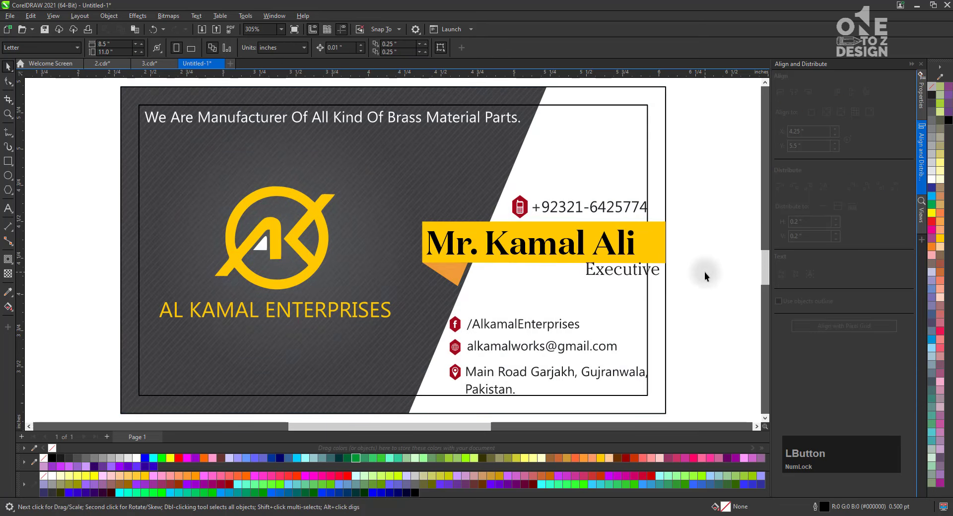
click(639, 271)
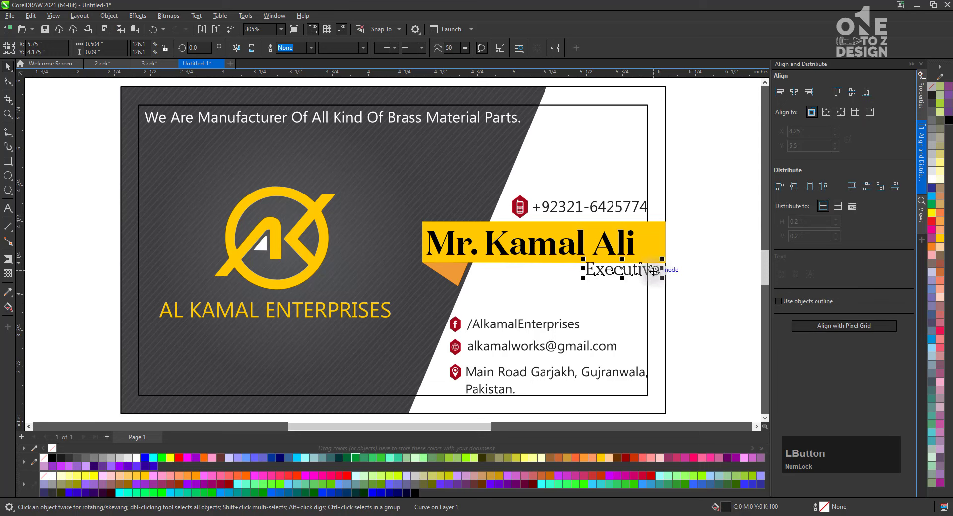
key(Down)
key(Down)
click(694, 264)
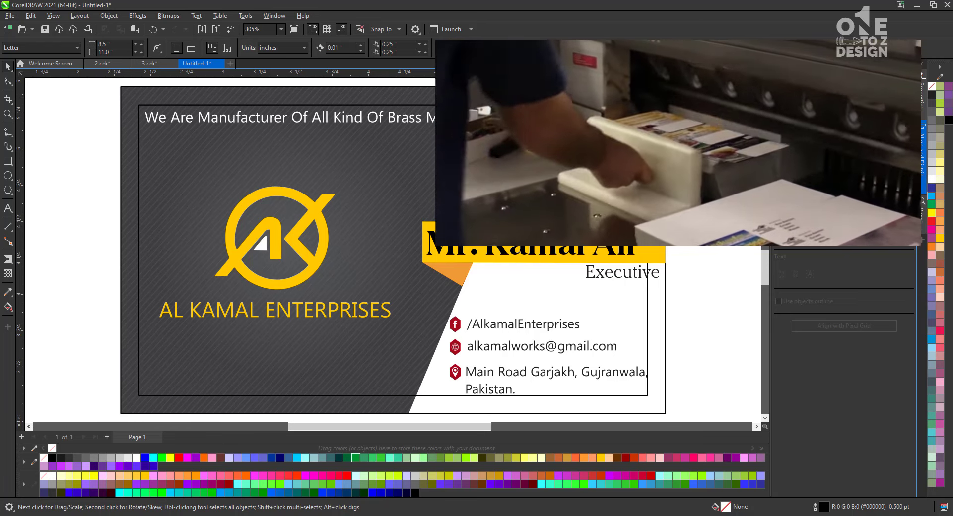
Step: Inspect the strip between the inner safety margin rectangle and the card's outer border around the overhanging text
click(658, 307)
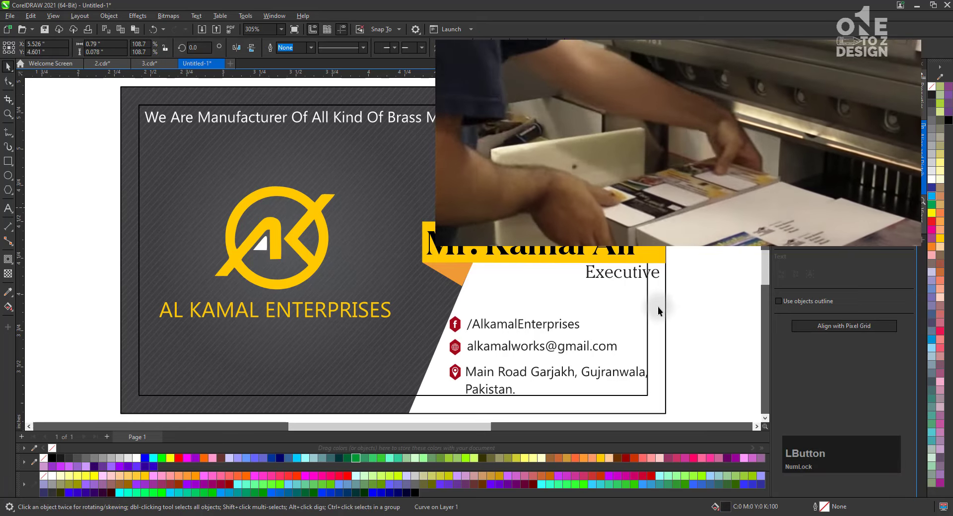
click(648, 109)
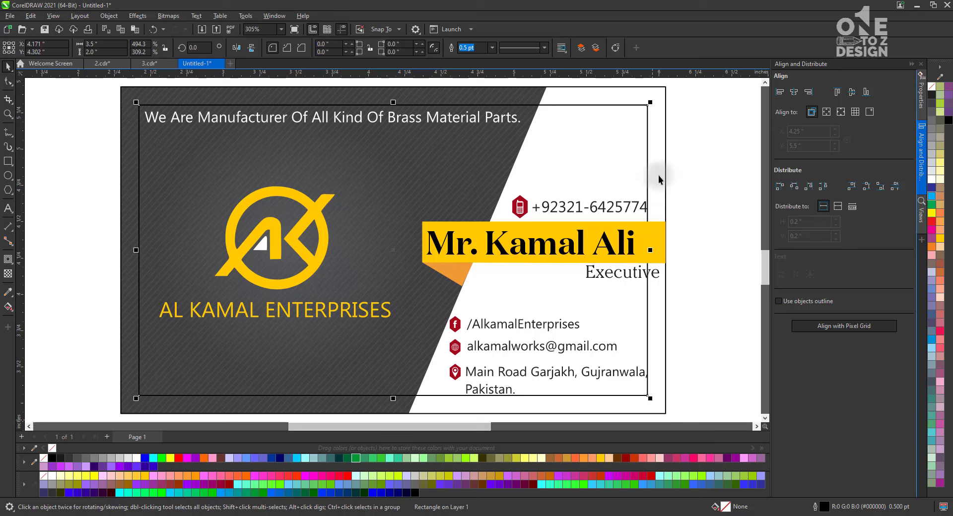
click(682, 290)
click(647, 140)
shift+click(659, 139)
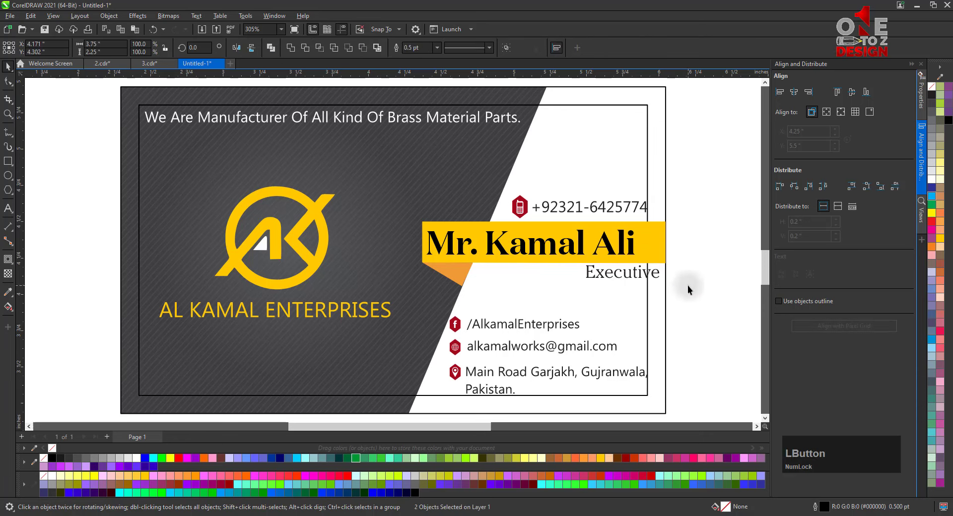
Step: Nudge the Executive text left until it sits back inside the safety margin rectangle
click(641, 277)
key(Left)
key(Left)
key(Left)
key(Left)
key(Left)
key(Left)
key(Left)
key(Left)
key(Left)
key(Left)
key(Left)
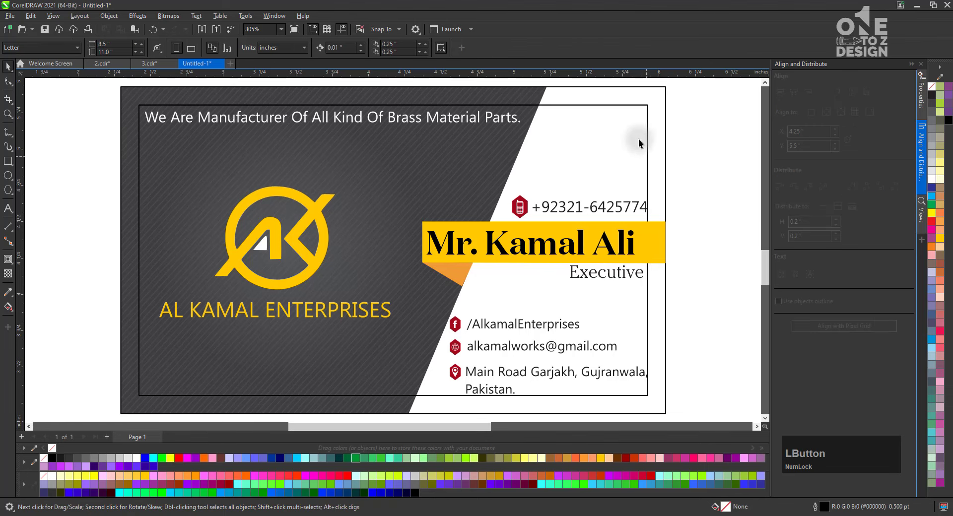
Step: Give the card's outer rectangle and inner safety margin rectangle a 70% black outline
click(647, 130)
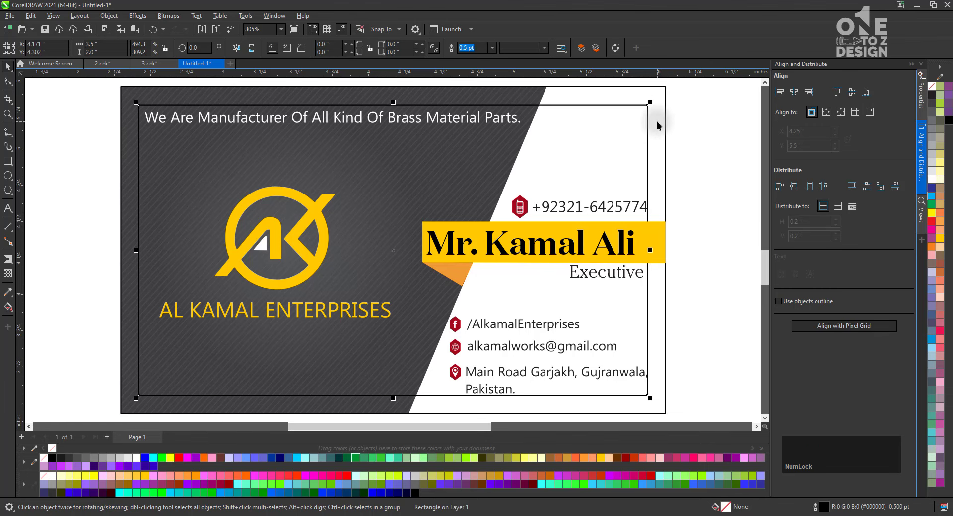
shift+click(657, 121)
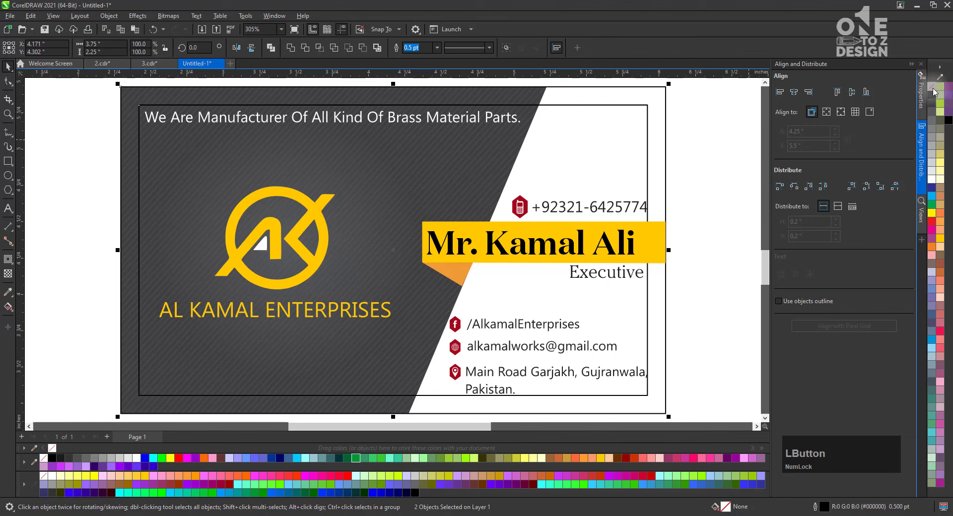
right_click(933, 87)
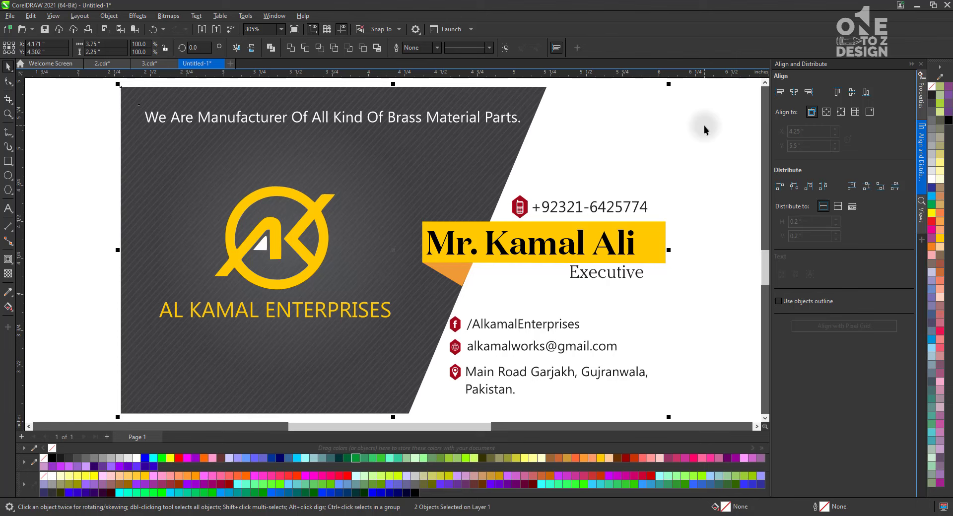
right_click(932, 124)
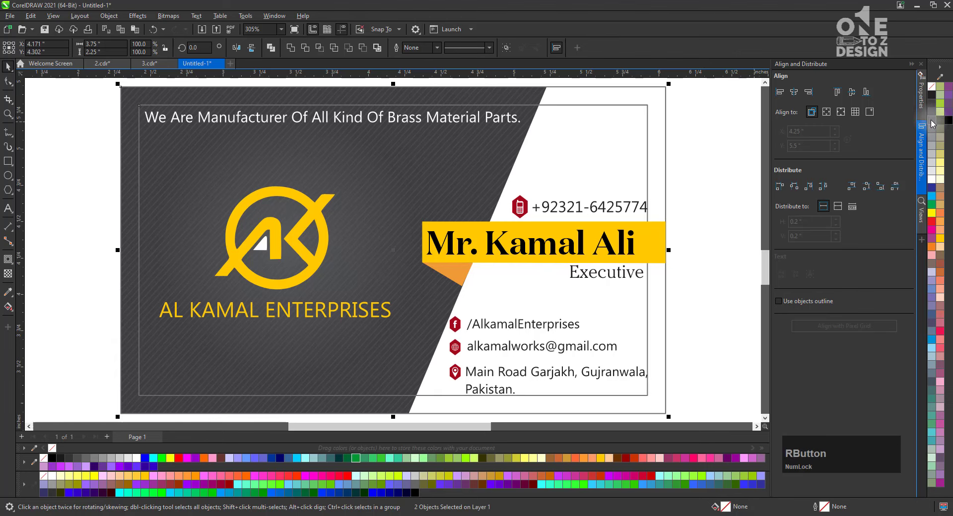
Step: Try the card without outlines on the outer and safety margin rectangles, and undo the removal
right_click(933, 88)
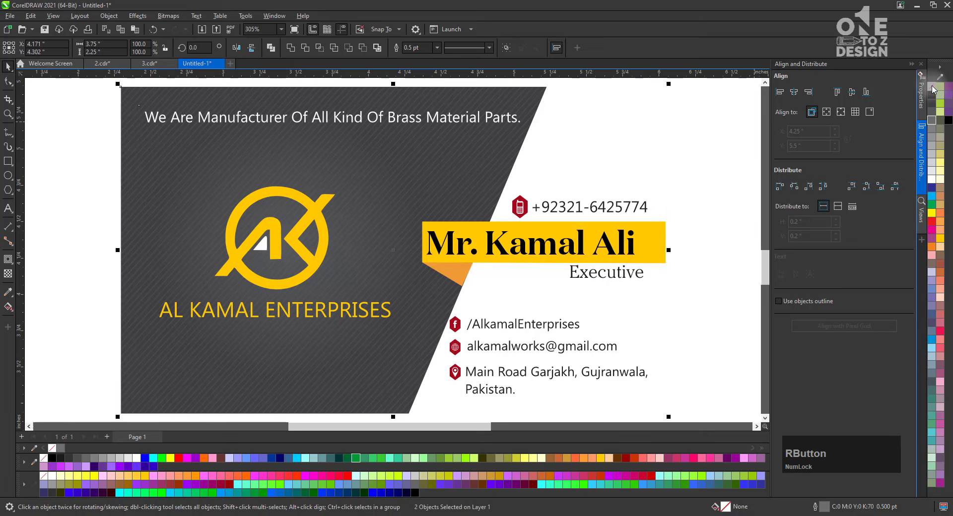
click(320, 123)
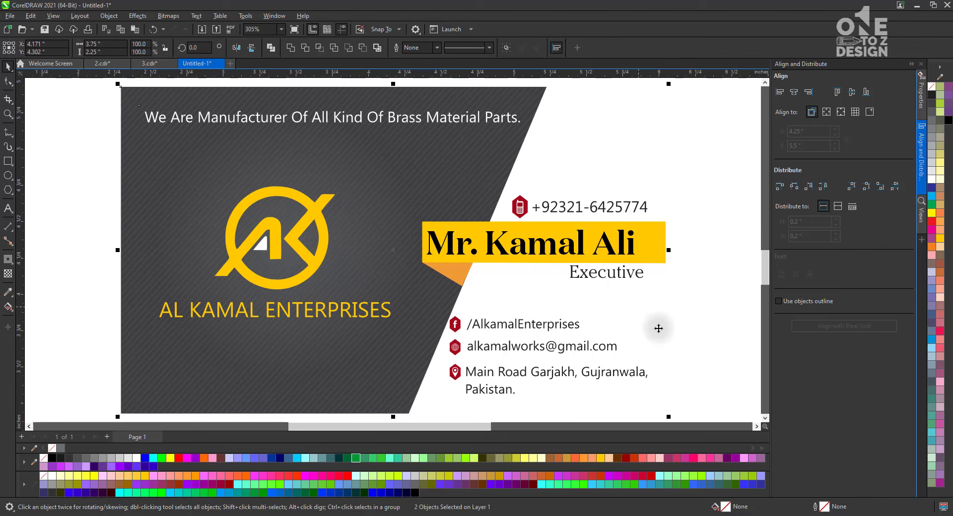
click(706, 334)
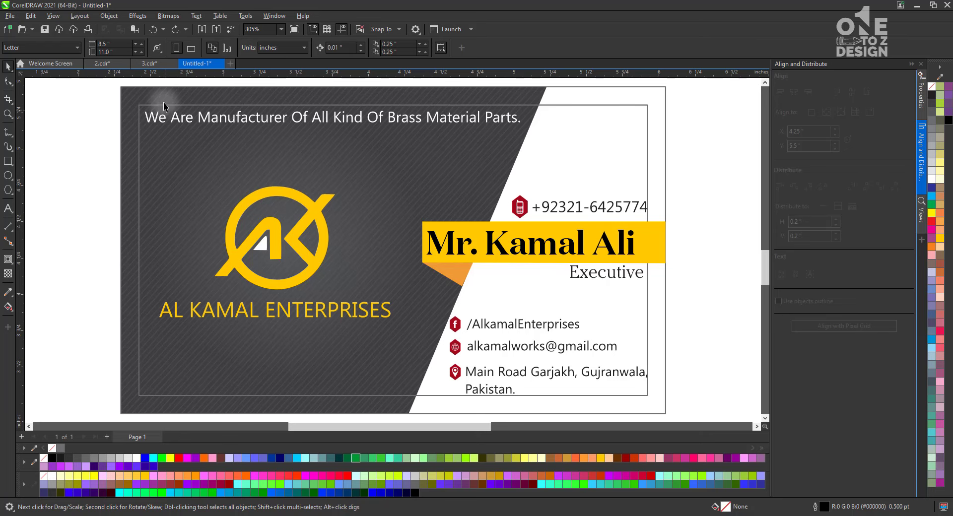
Step: Return to 3.cdr and examine the green rectangle beneath the 3.75X2.25 label
click(156, 63)
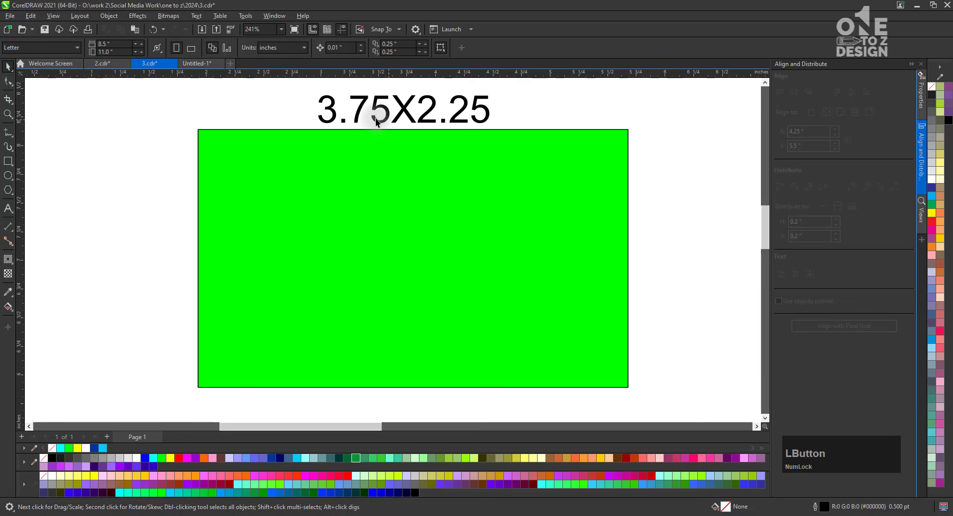
click(453, 147)
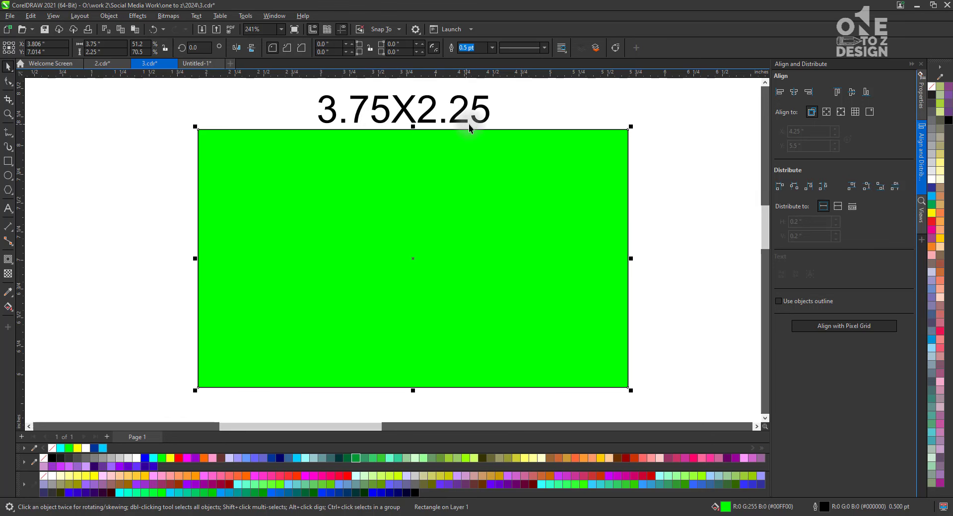
click(570, 110)
click(526, 177)
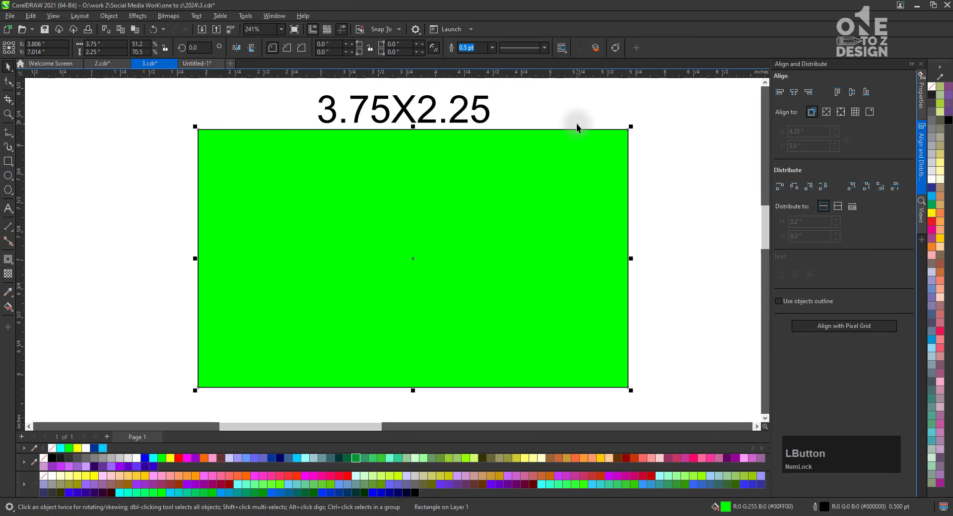
click(633, 110)
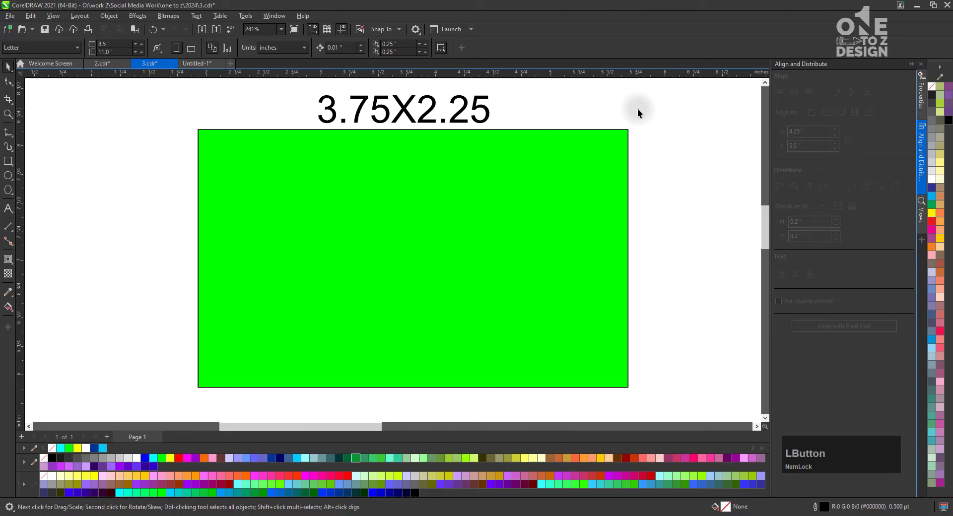
click(566, 163)
click(648, 196)
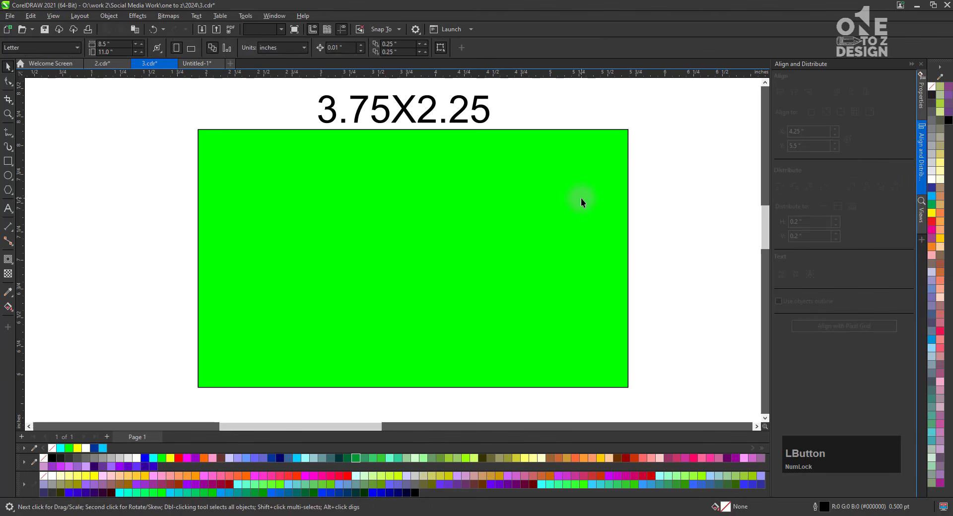
click(618, 150)
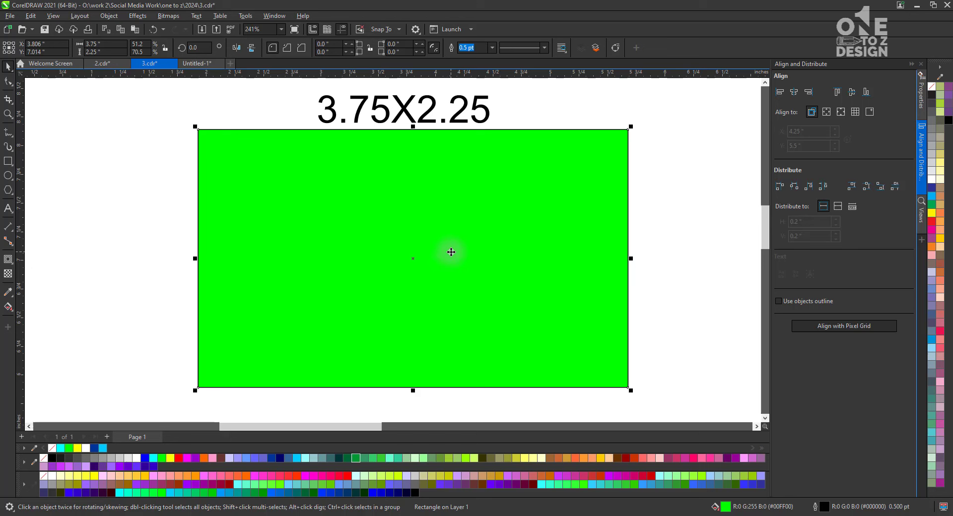
click(663, 243)
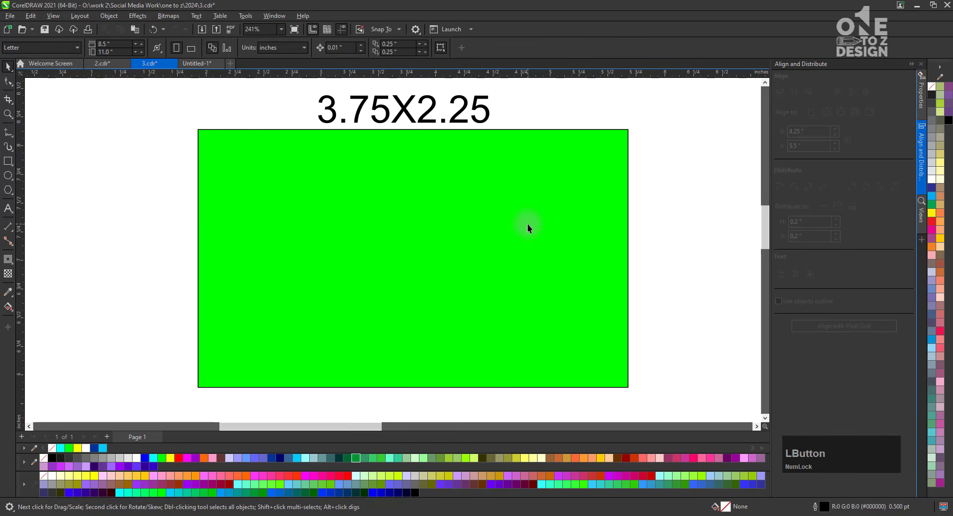
Step: Create a smaller centred copy of the green rectangle inside it, about 3.3 by 2 inches, as a safety margin
click(603, 232)
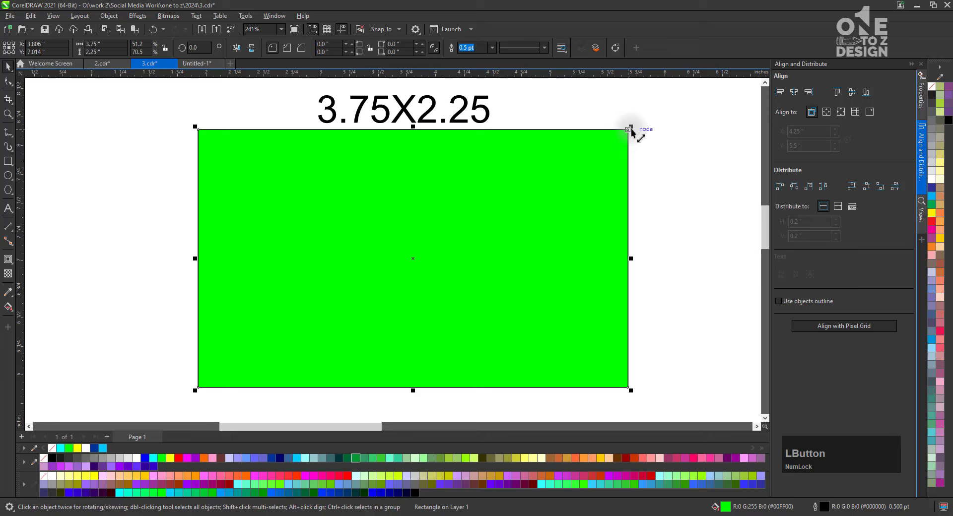
mouse_move(632, 127)
mouse_down()
mouse_move(614, 135)
mouse_move(623, 141)
mouse_up()
key(ctrl+z)
click(669, 151)
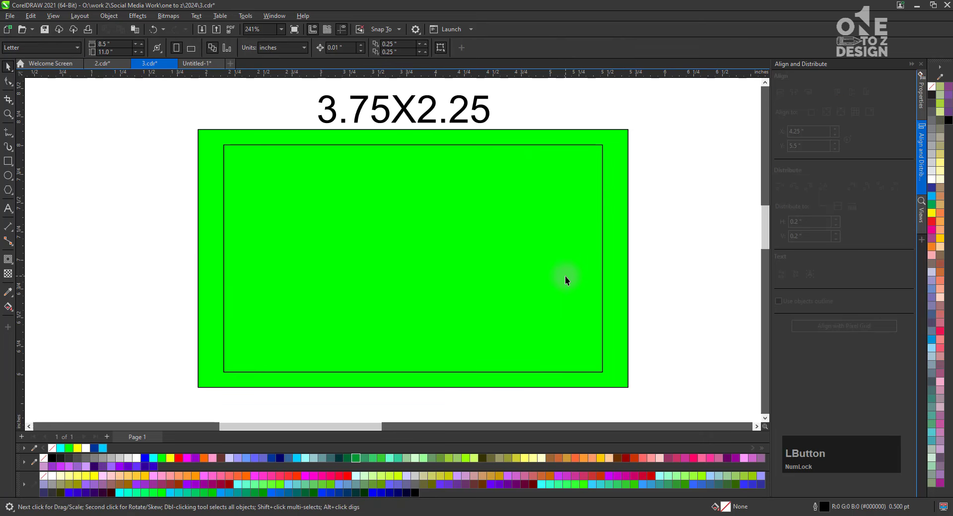
click(565, 276)
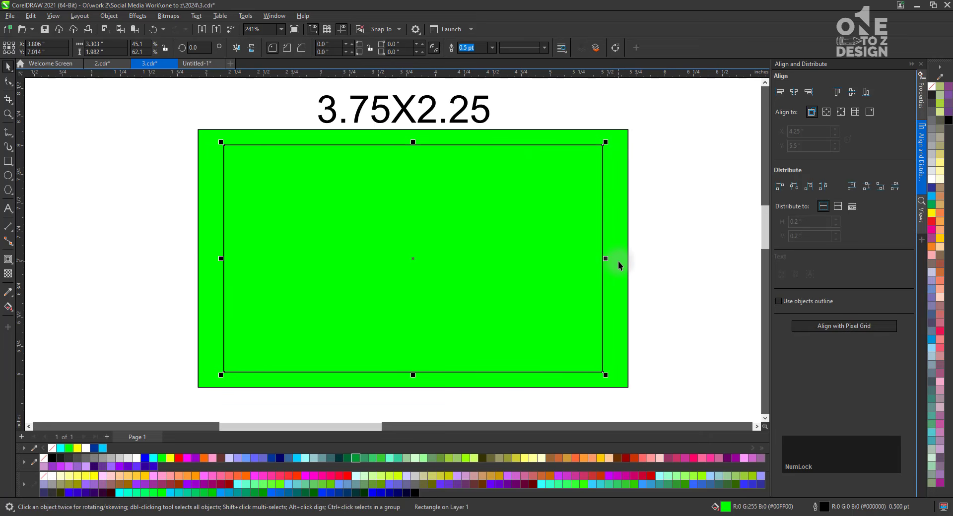
click(648, 254)
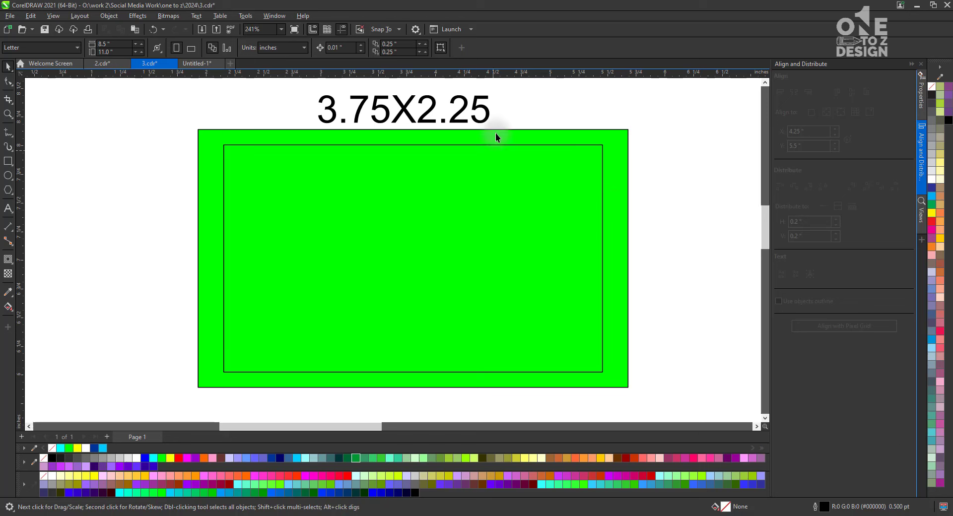
Step: Compare the sizes of the inner margin rectangle and the outer green rectangle with the 3.75X2.25 label
click(437, 240)
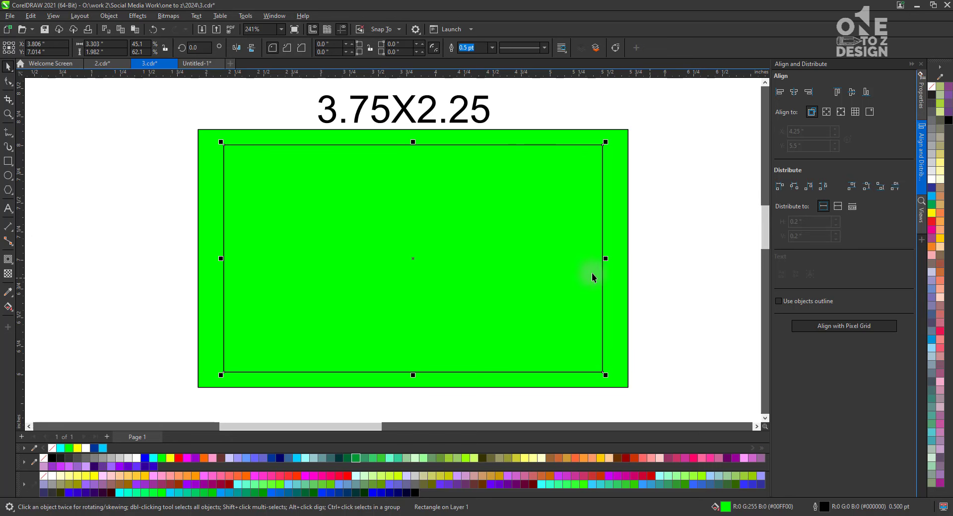
click(332, 112)
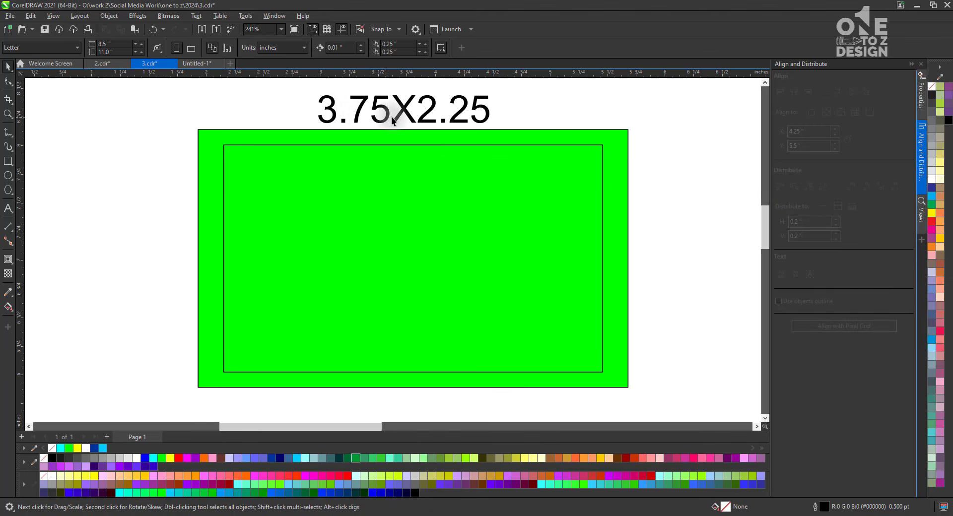
click(397, 132)
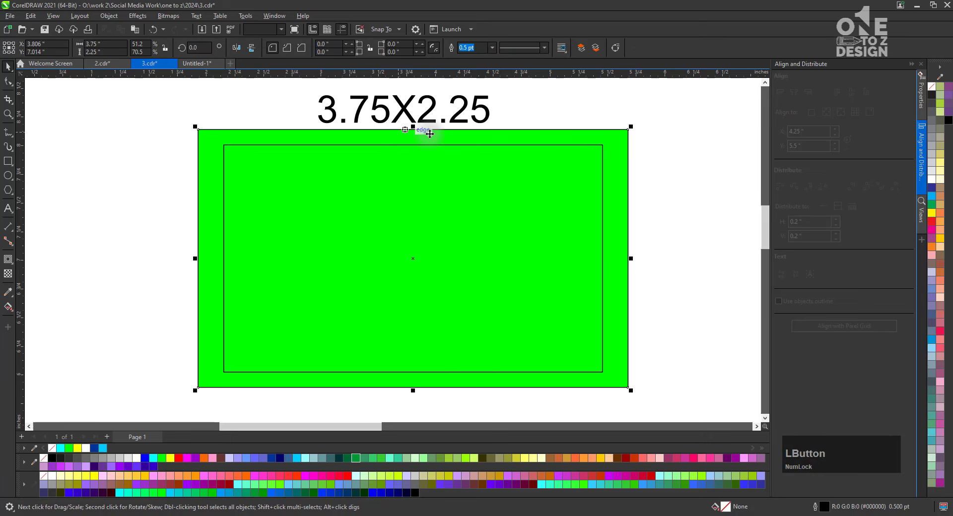
click(356, 119)
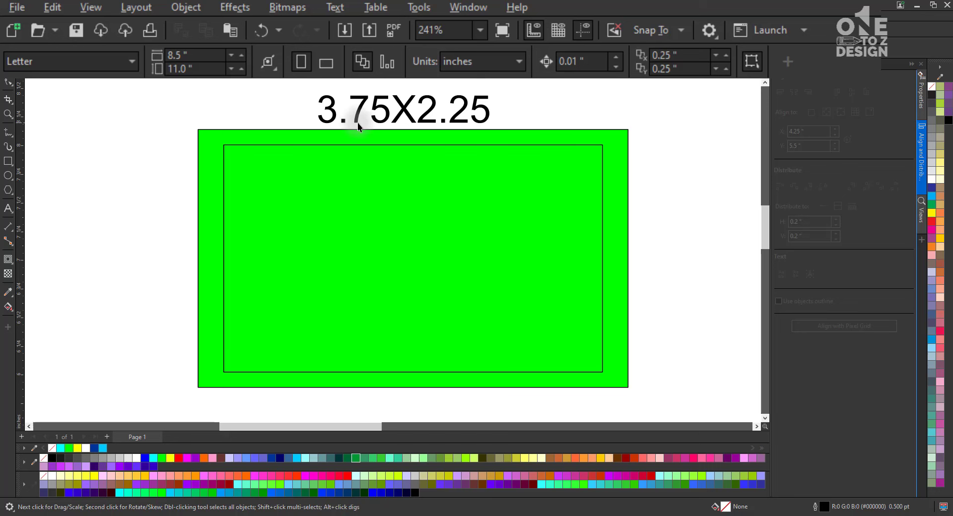
Step: Resize the inner margin rectangle inside the green 3.75X2.25 rectangle to 3.5 inches wide and 2 inches high
click(330, 156)
click(159, 55)
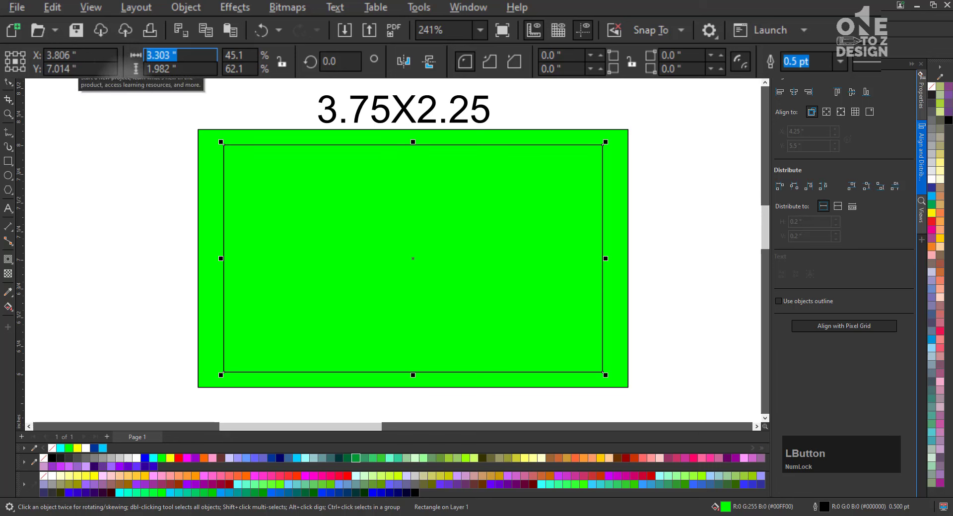
text(3.5)
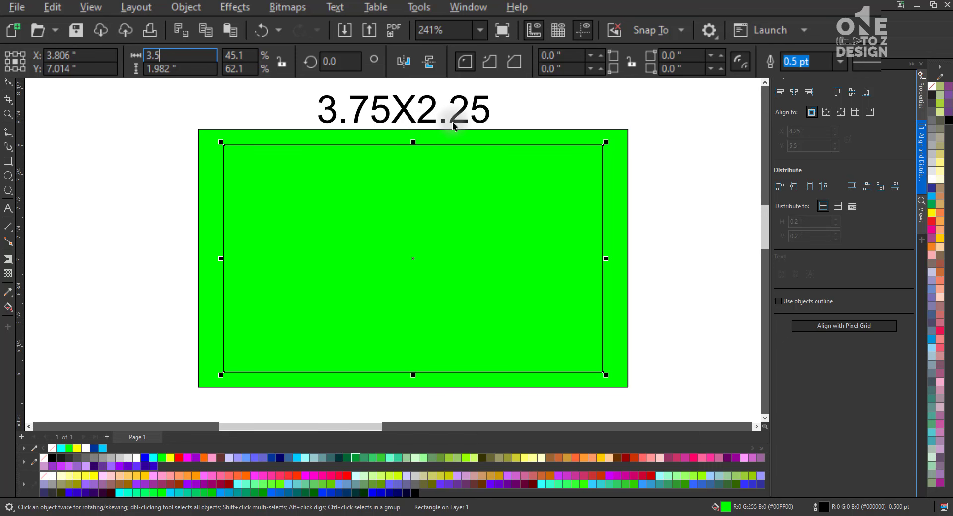
click(181, 69)
text(2)
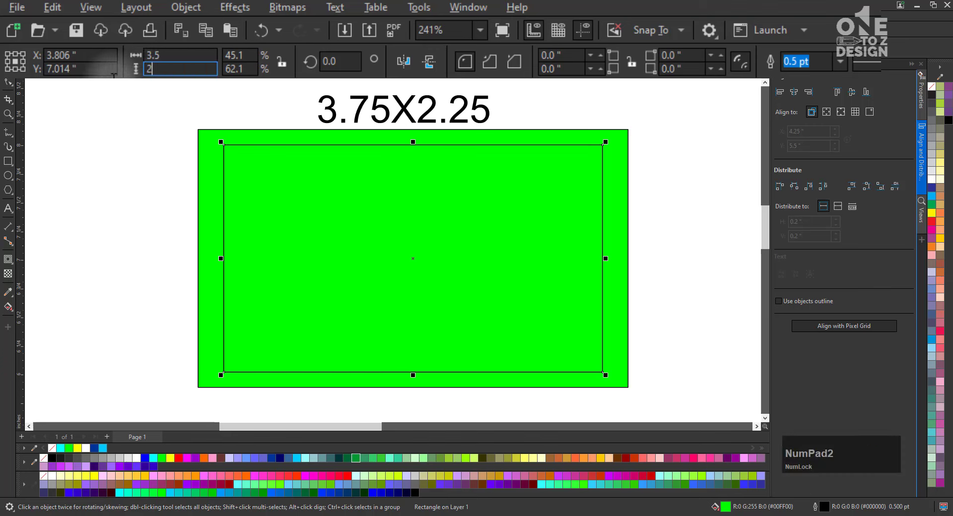
key(KP_Enter)
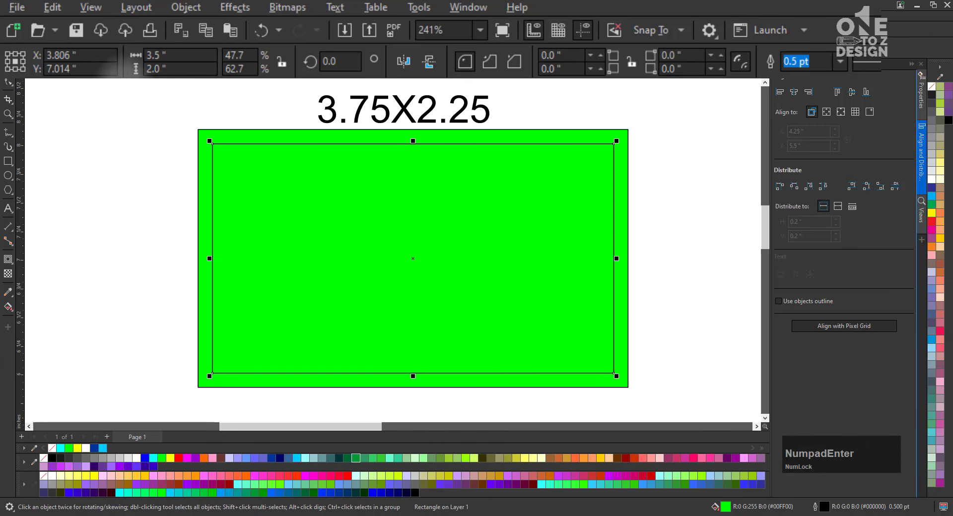
click(661, 241)
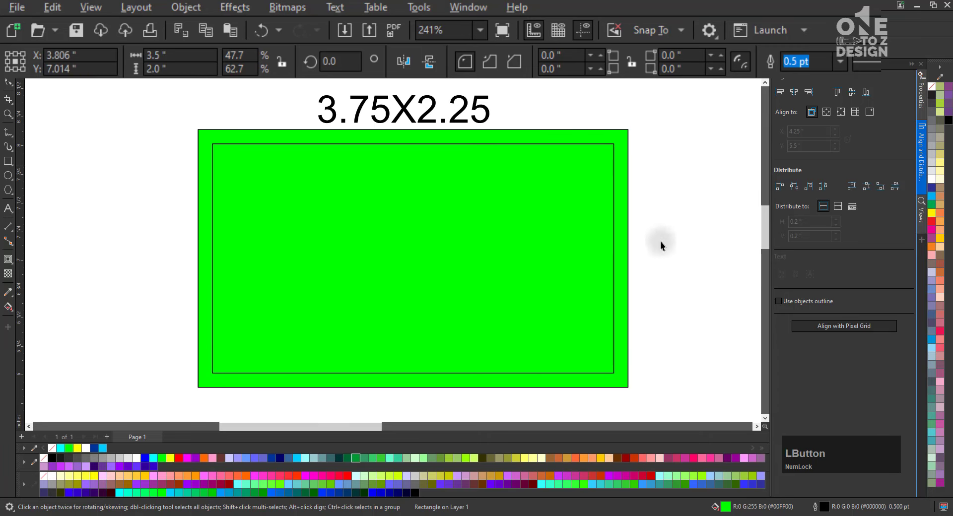
click(614, 282)
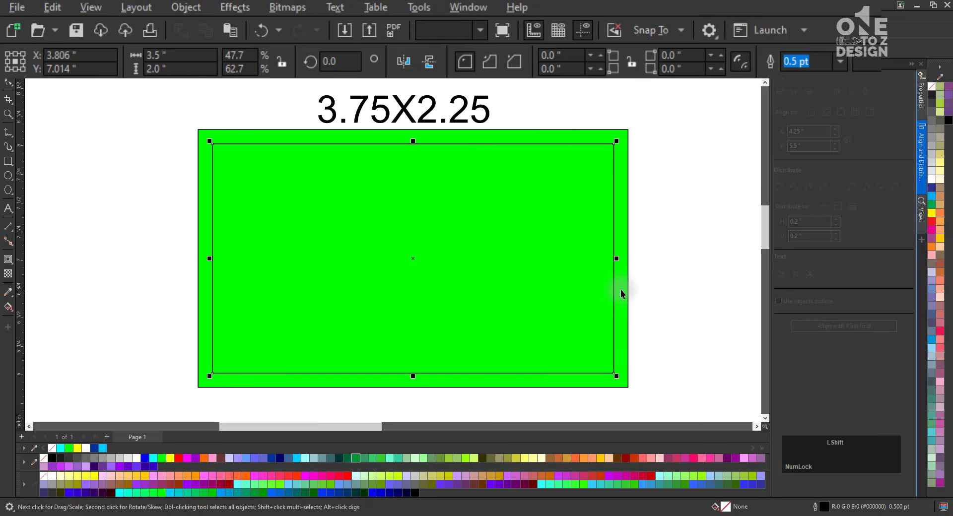
click(654, 282)
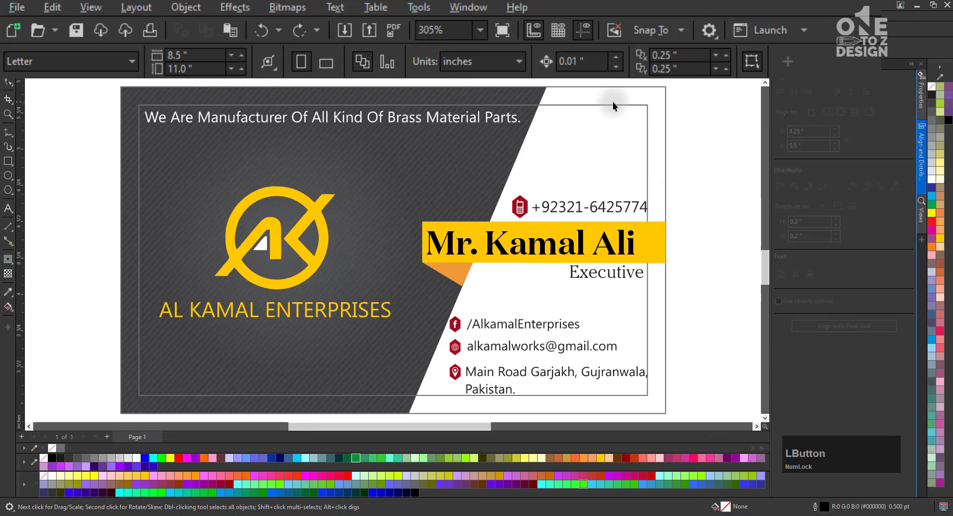
Step: Switch to the finished business card and check the width and height of its inner safety margin rectangle
click(250, 393)
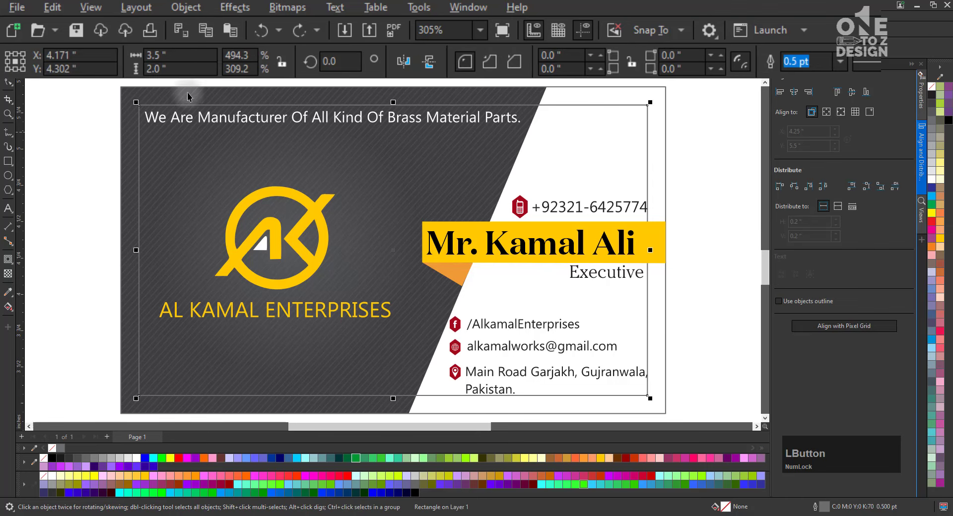
drag(188, 55, 133, 69)
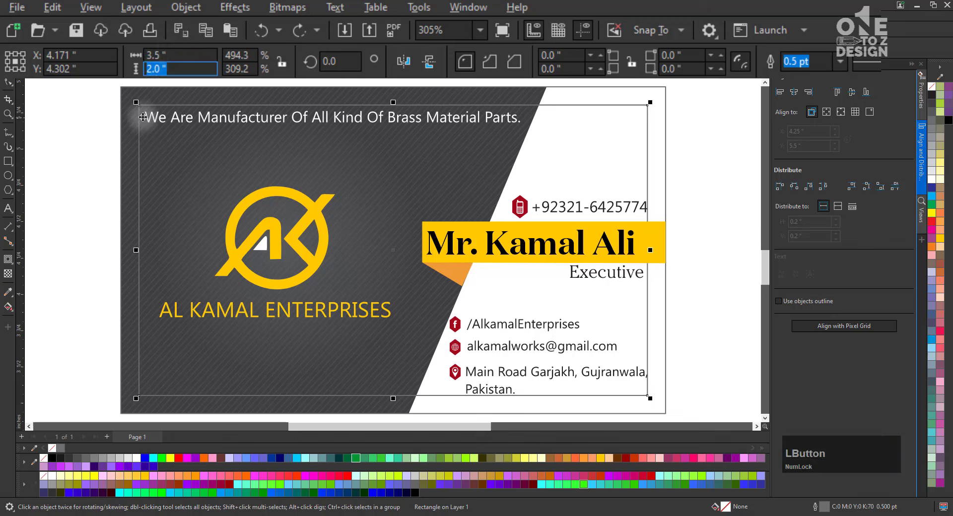
click(95, 180)
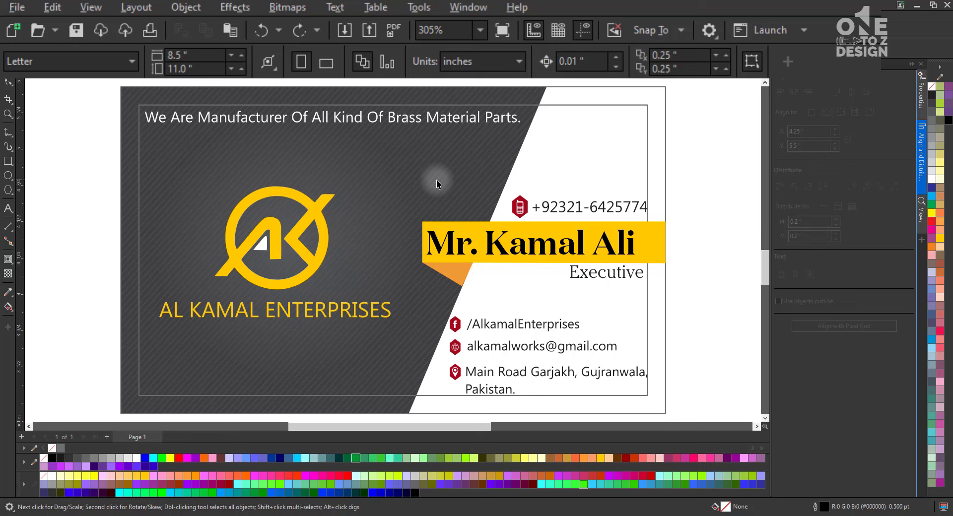
click(282, 158)
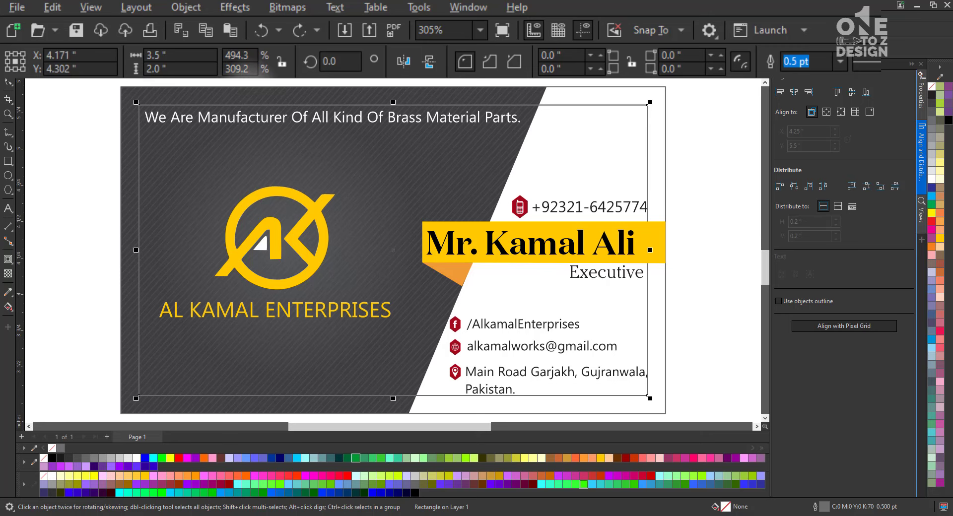
Step: Return to 3.cdr and examine the inner margin rectangle together with the outer green rectangle
click(209, 112)
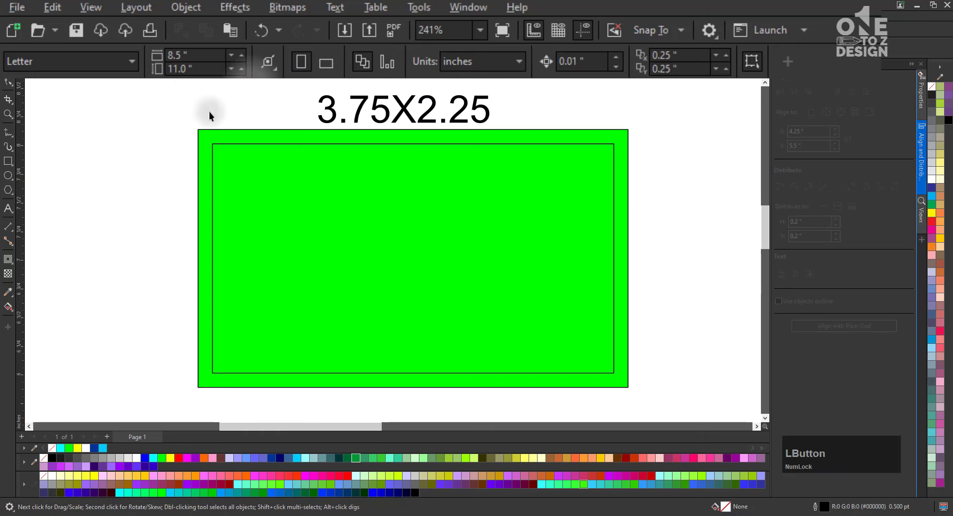
click(532, 206)
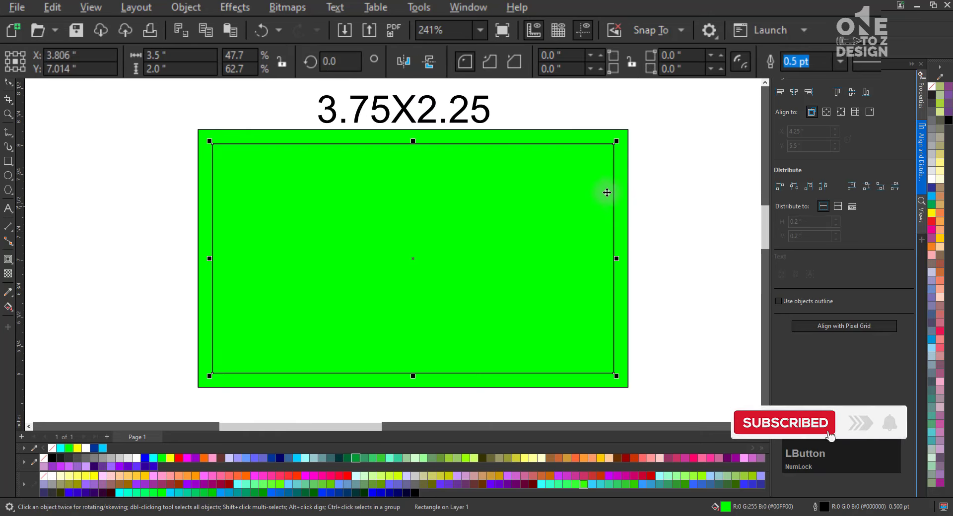
click(654, 189)
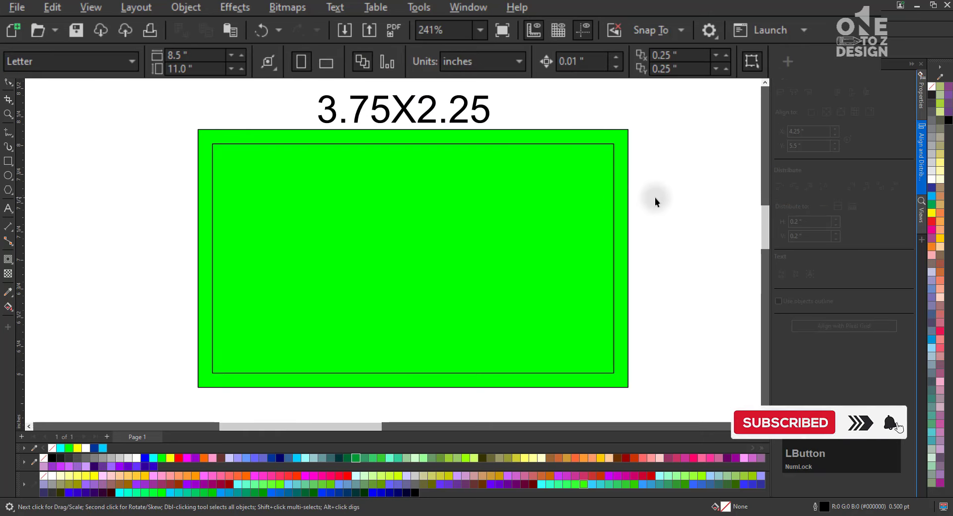
click(615, 232)
shift+click(621, 230)
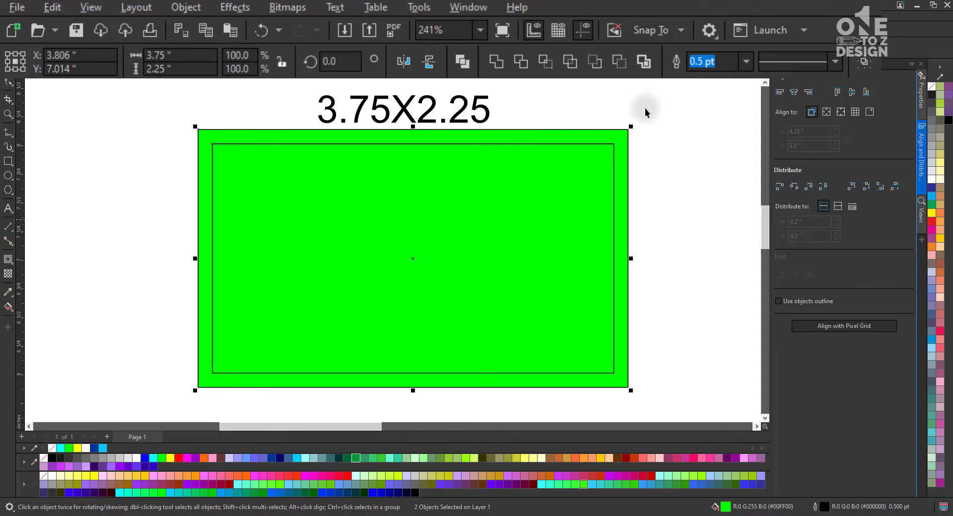
click(670, 219)
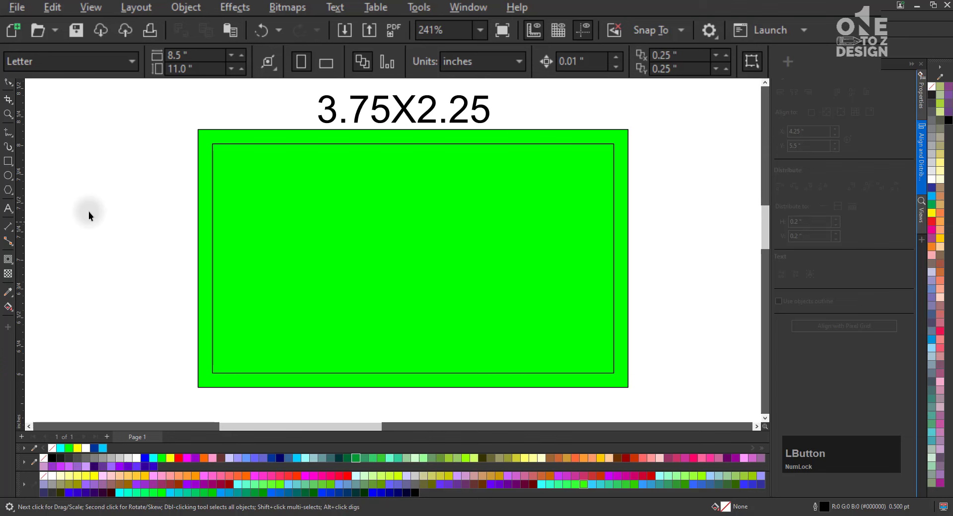
Step: Add the text "Name" inside the green rectangle, near the inner margin's left edge
click(8, 209)
click(227, 244)
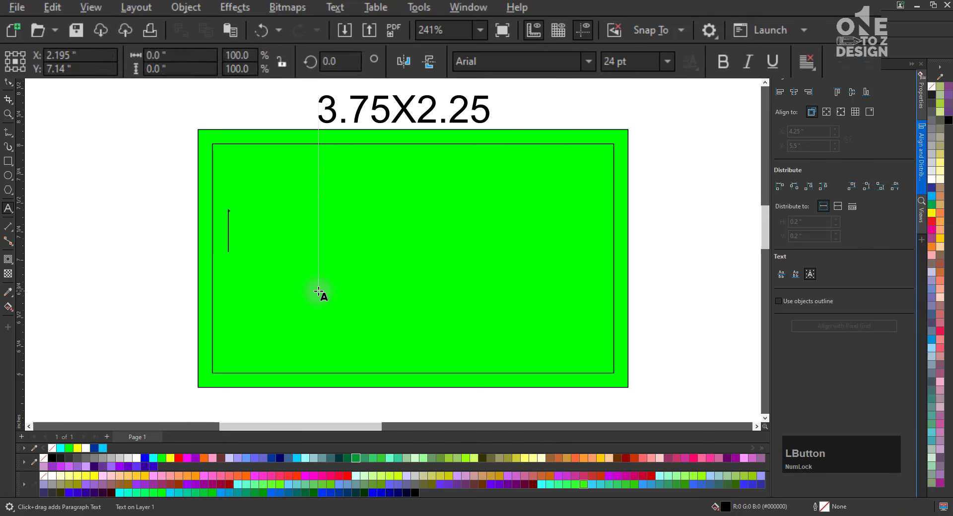
text(Name)
click(8, 83)
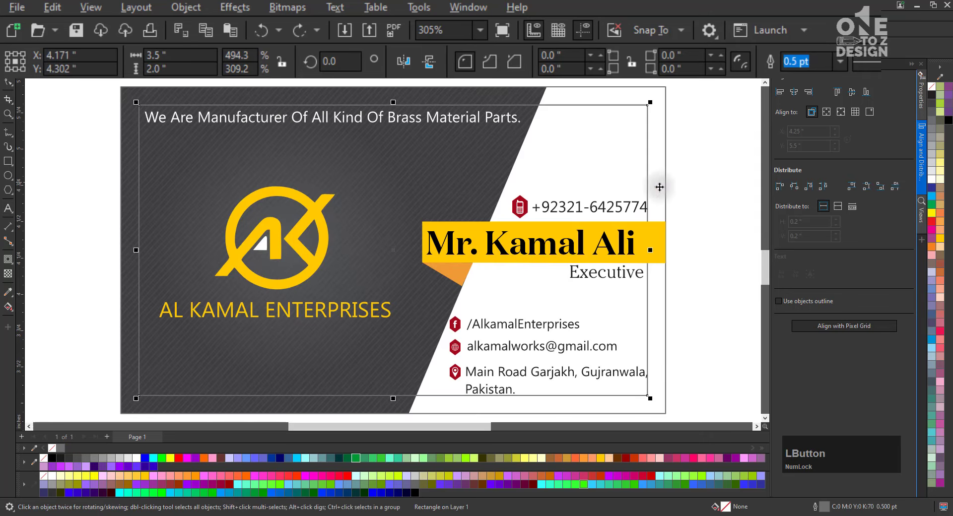
Step: Go back to the finished card, try moving its inner safety margin rectangle, and undo the moves
click(561, 162)
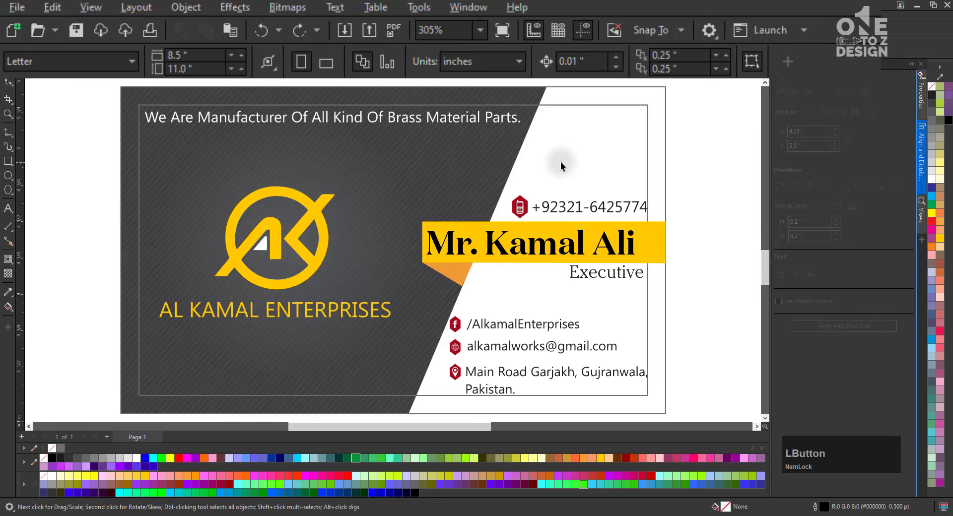
click(562, 189)
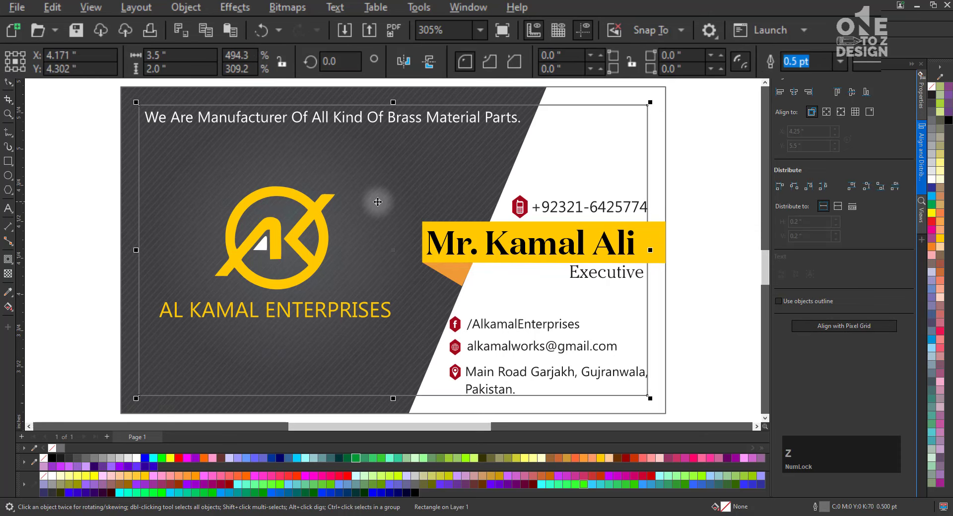
key(ctrl+z)
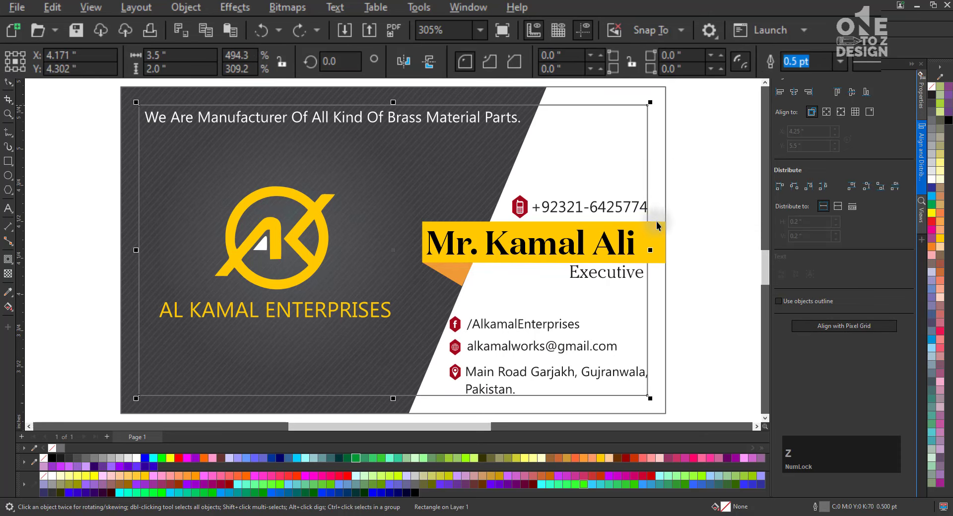
click(725, 130)
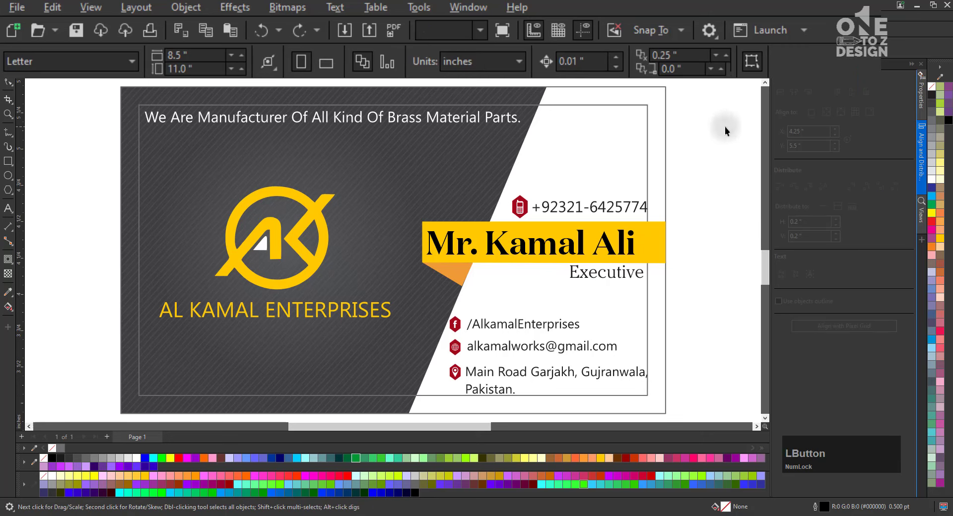
click(641, 113)
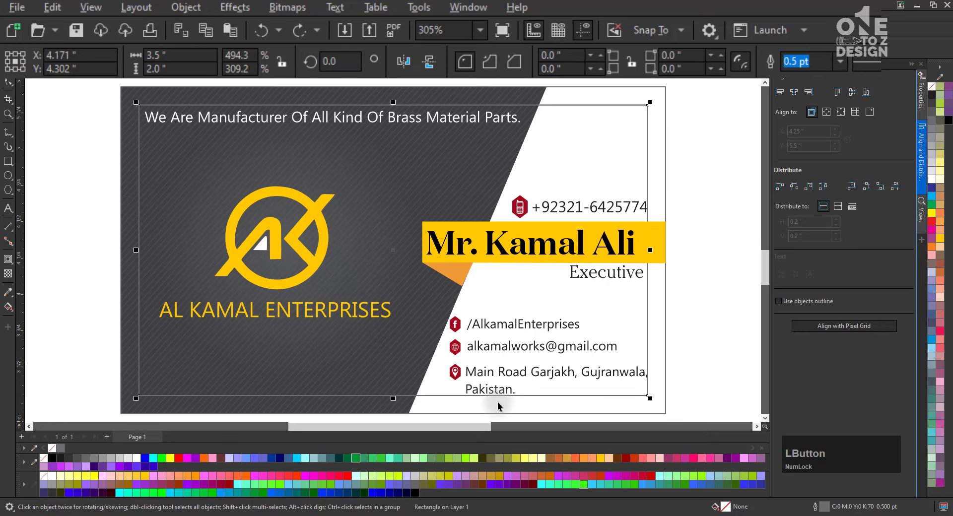
click(641, 128)
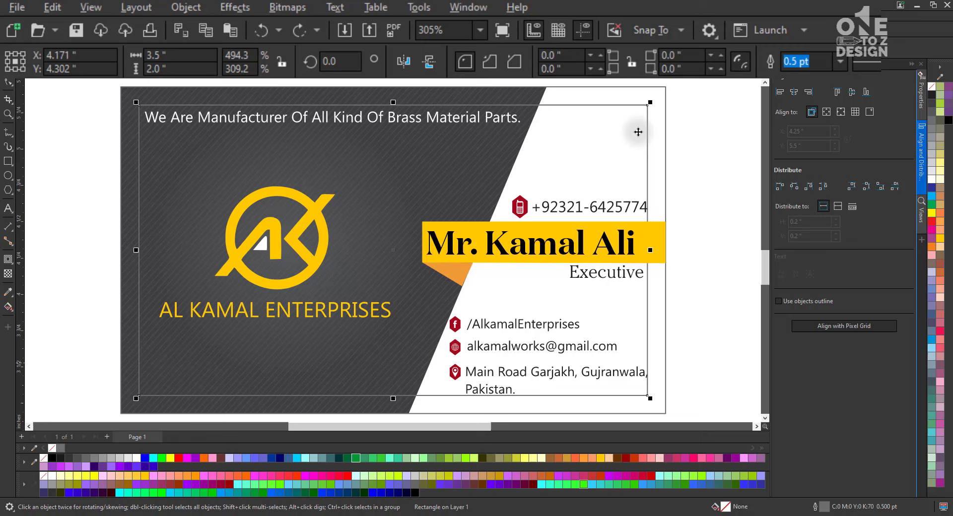
click(694, 158)
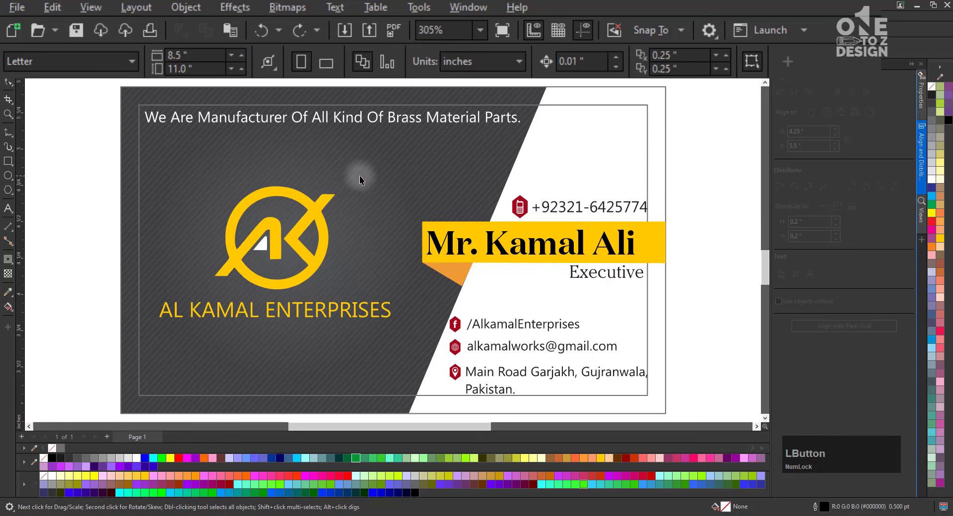
drag(331, 158, 387, 160)
key(ctrl+z)
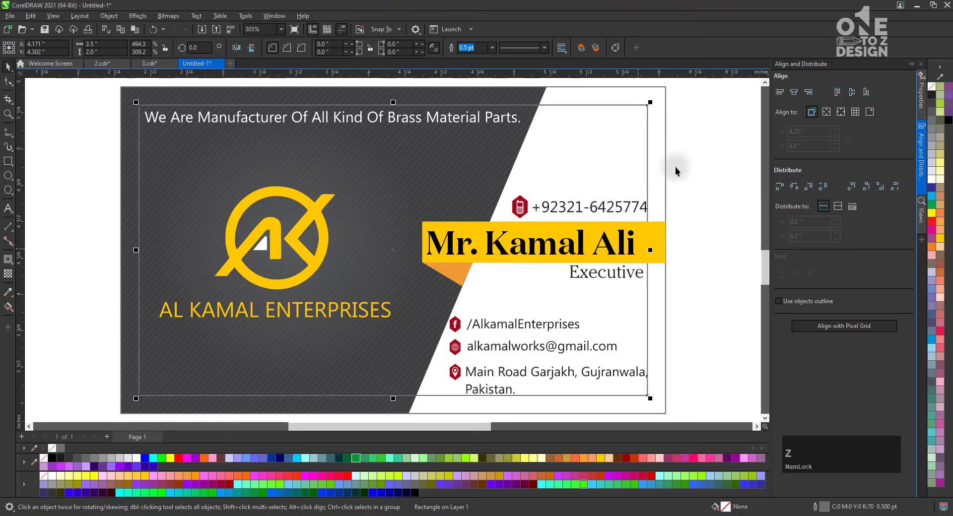
Step: Lock the business card's inner safety margin rectangle and outer border rectangle together
click(687, 158)
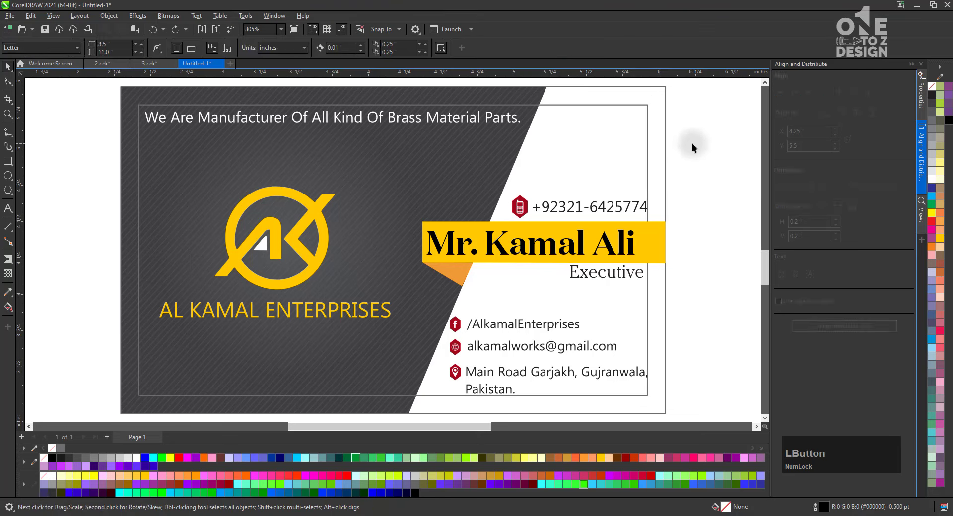
drag(677, 157, 598, 141)
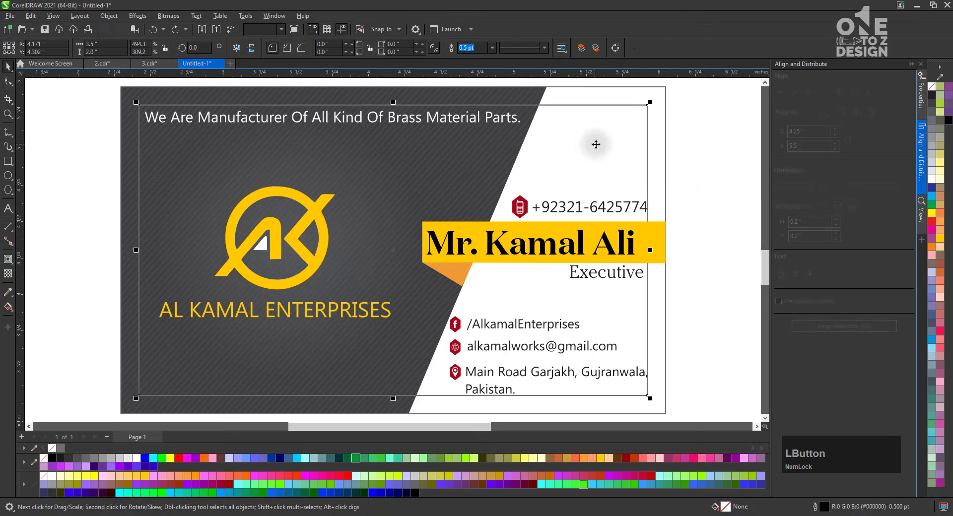
right_click(648, 140)
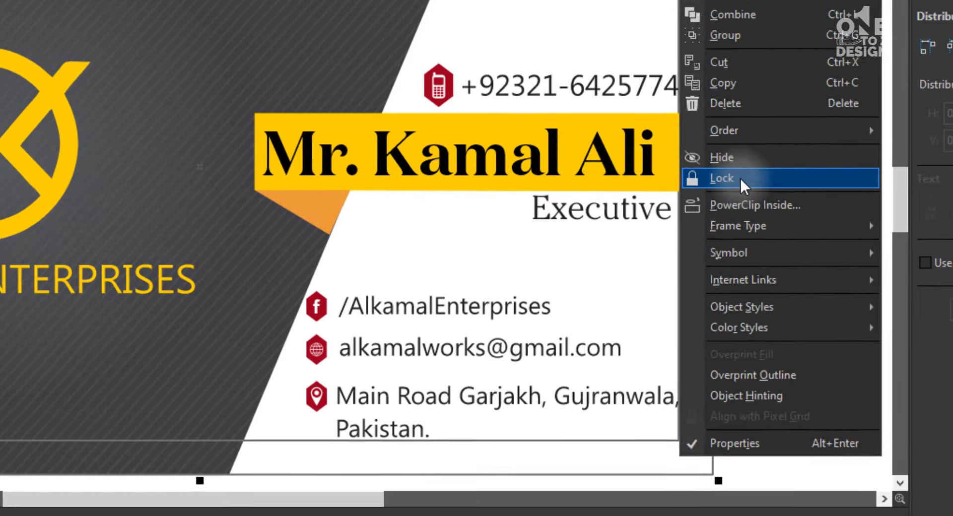
click(740, 178)
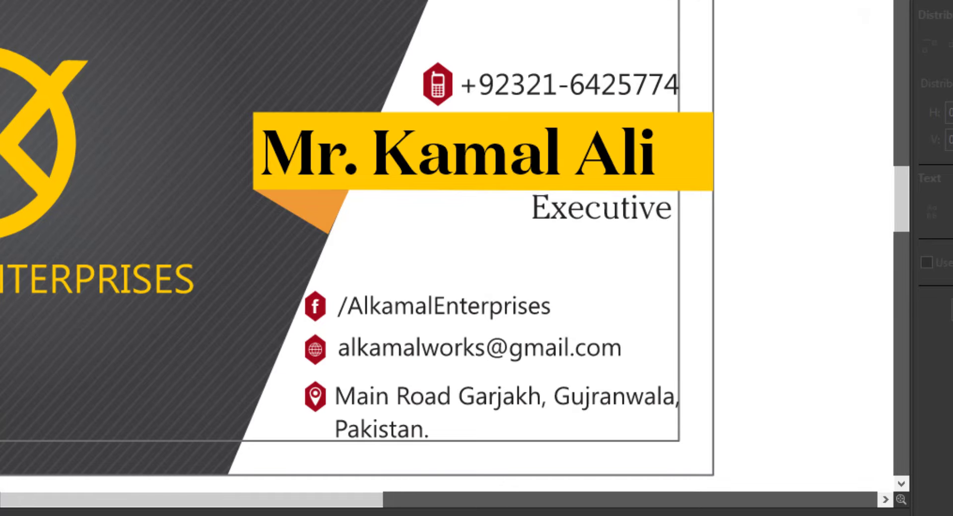
Step: Check that the card's name and phone number texts can be selected separately from the locked rectangles
click(428, 167)
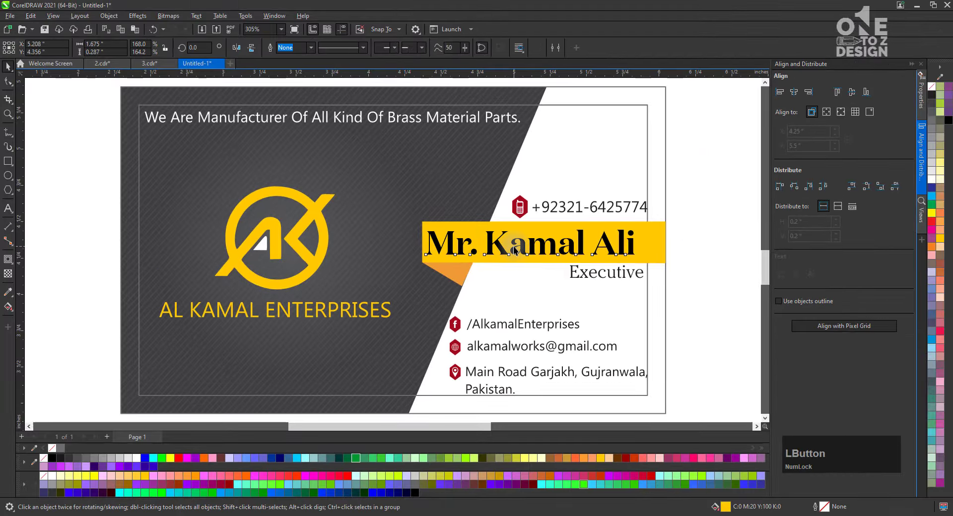
click(538, 209)
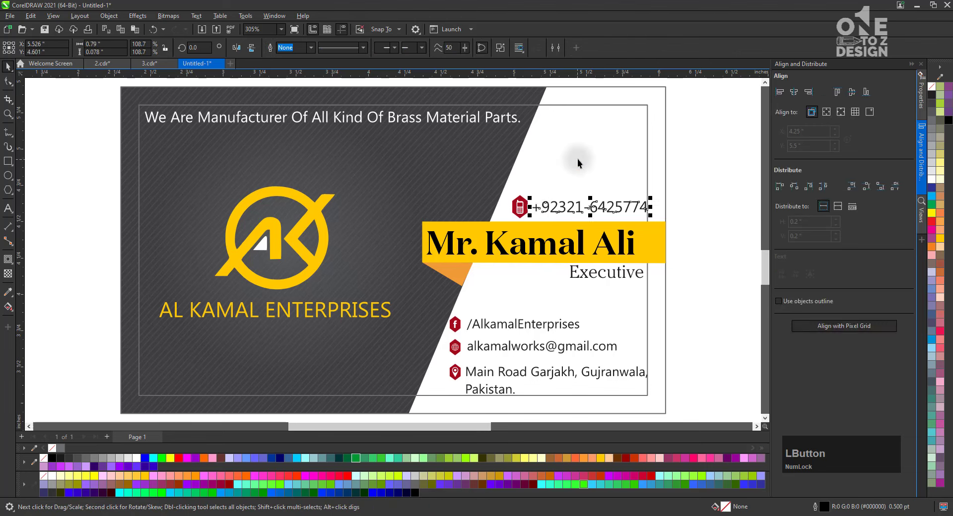
drag(603, 145, 662, 132)
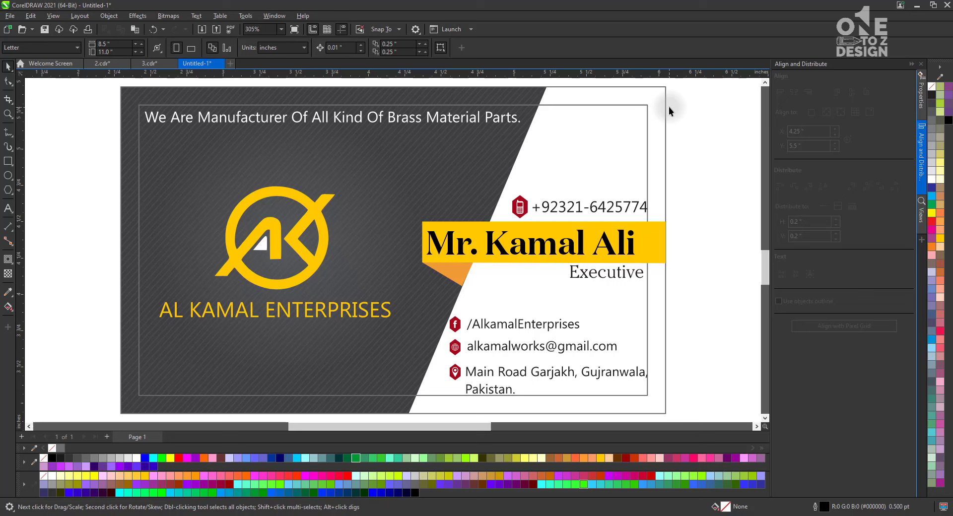
click(645, 145)
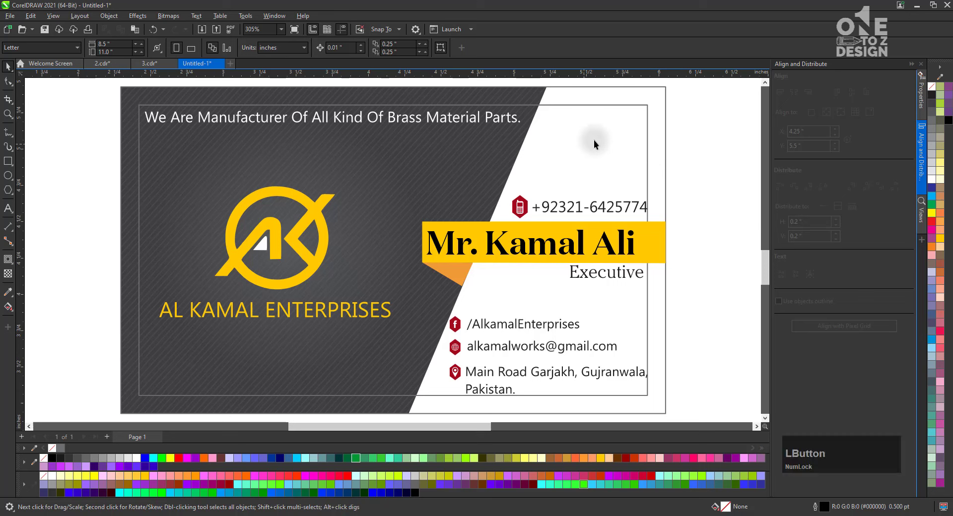
Step: Unlock the business card's inner safety margin rectangle and its outer border rectangle
right_click(648, 145)
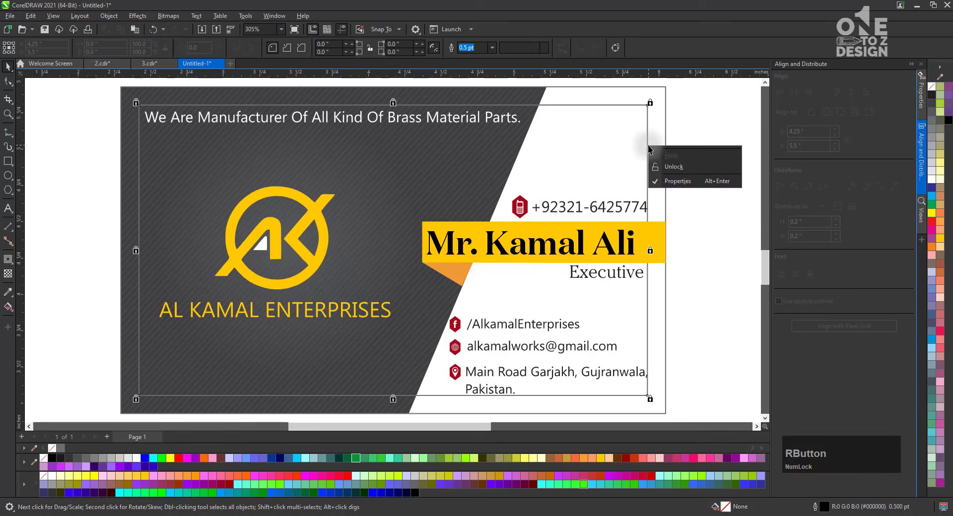
click(716, 150)
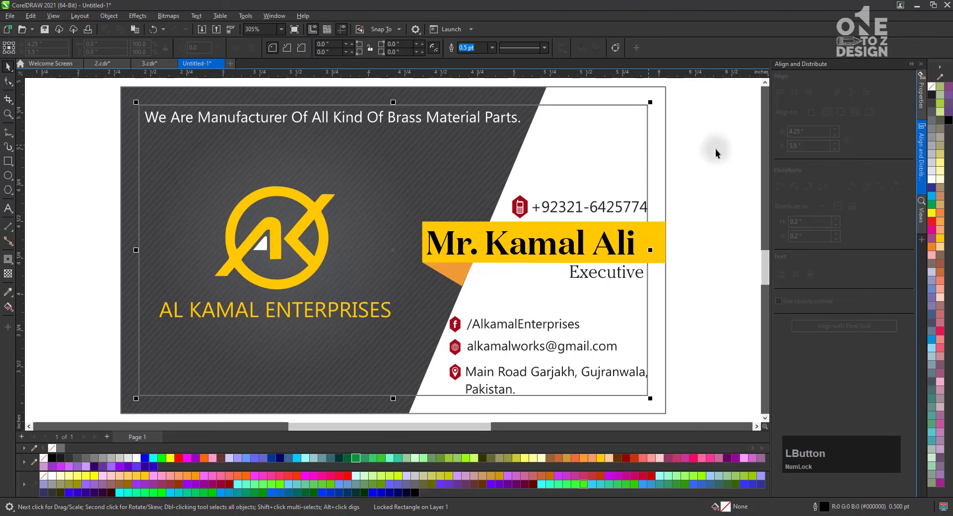
click(648, 153)
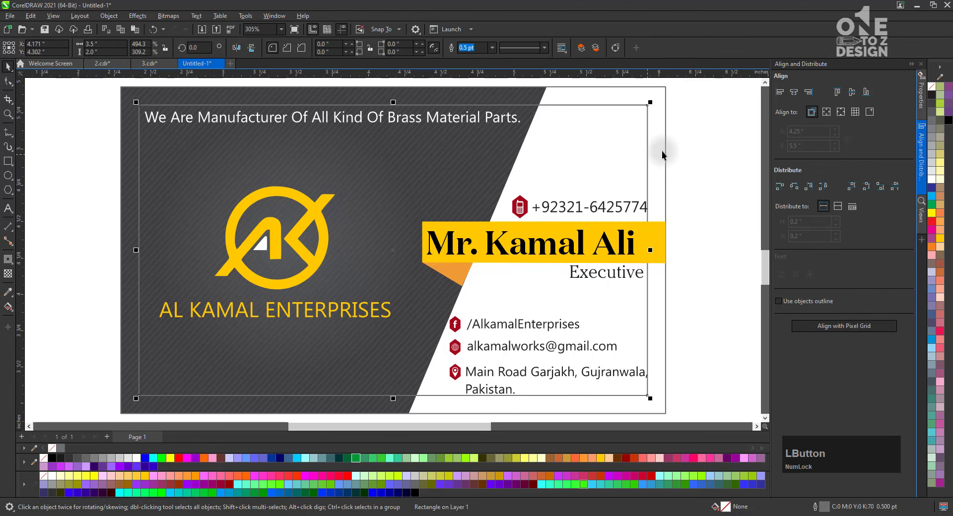
click(665, 149)
right_click(667, 150)
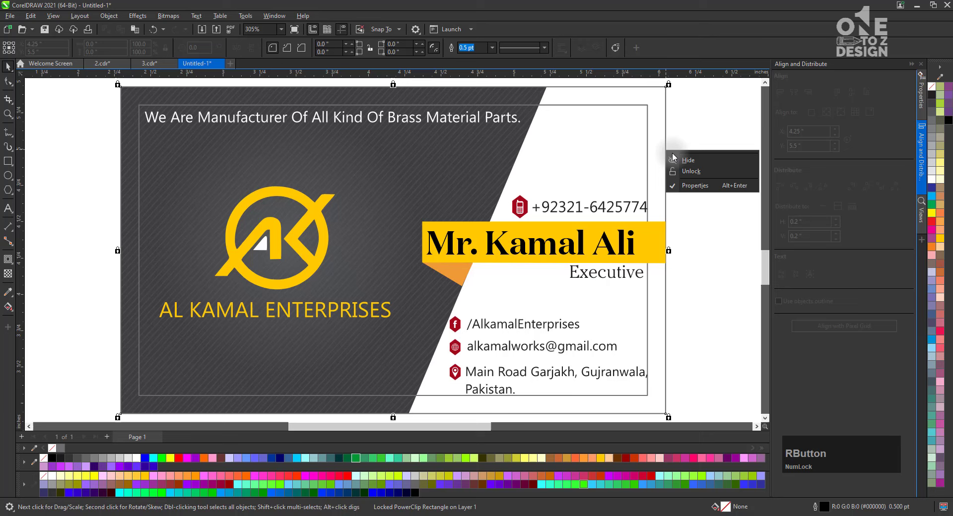
click(690, 170)
Step: Try moving the card's unlocked outer border rectangle and undo the move
drag(657, 159, 681, 150)
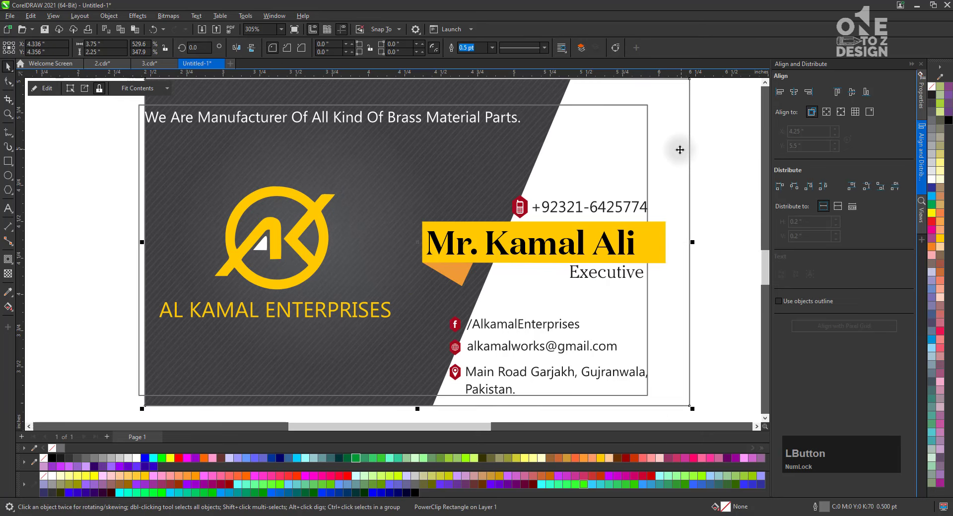
key(ctrl+z)
click(680, 150)
Step: Return to 3.cdr and place two vertical and two horizontal guidelines along the inner margin rectangle's four edges
click(150, 64)
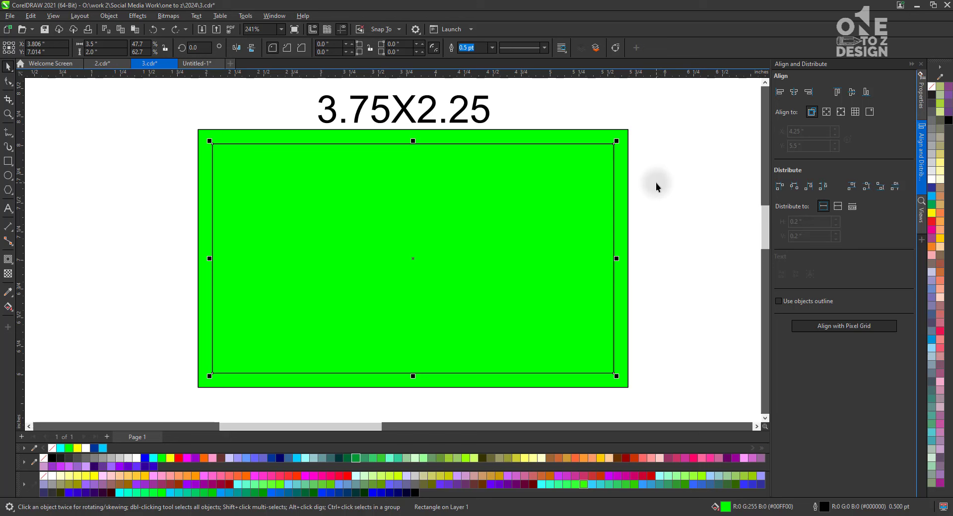
click(657, 183)
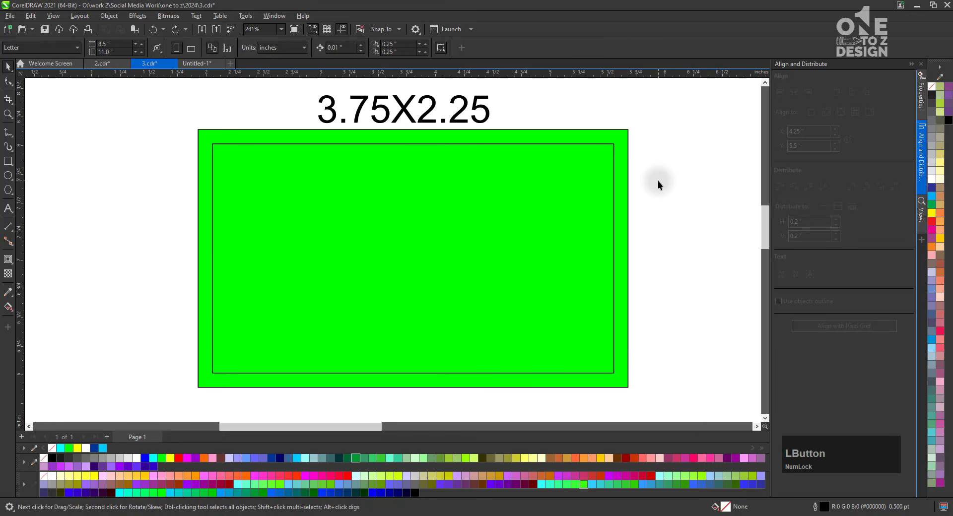
click(248, 221)
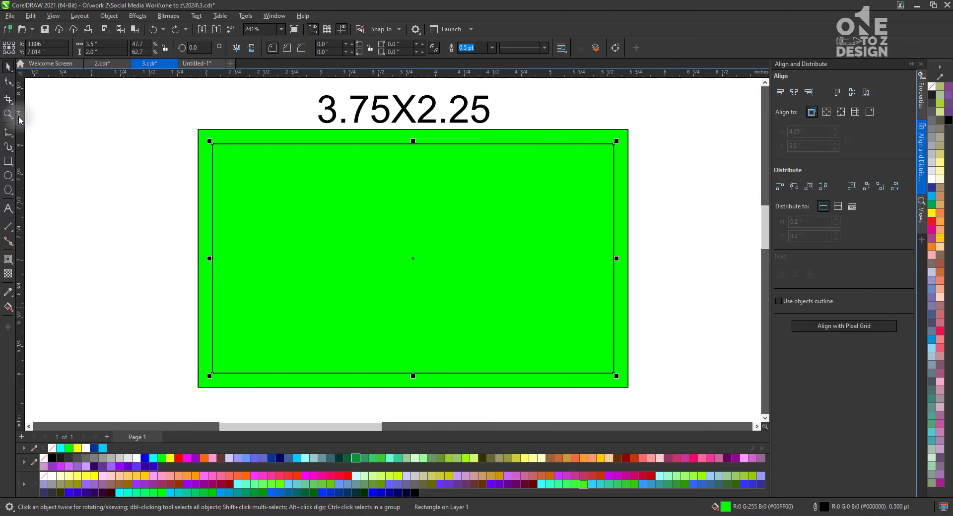
drag(41, 177, 212, 222)
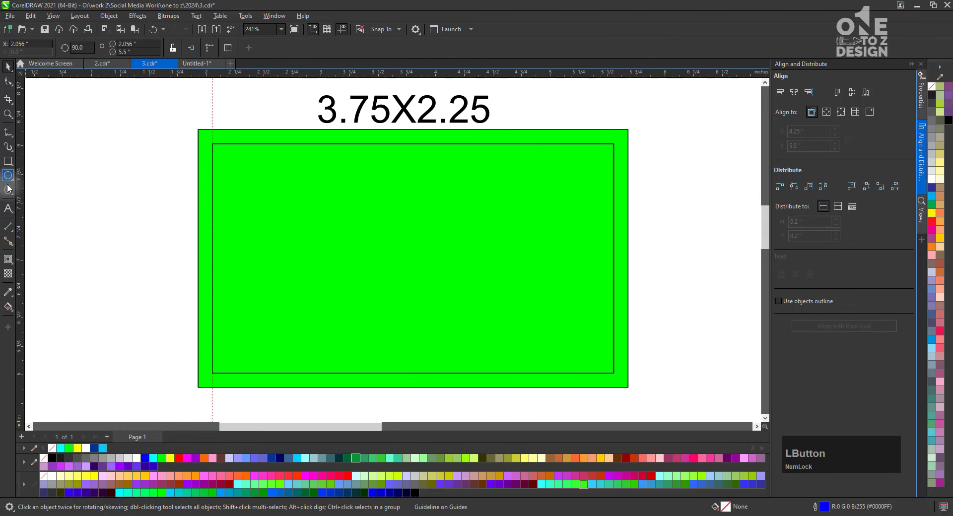
drag(22, 205, 614, 256)
drag(492, 79, 530, 373)
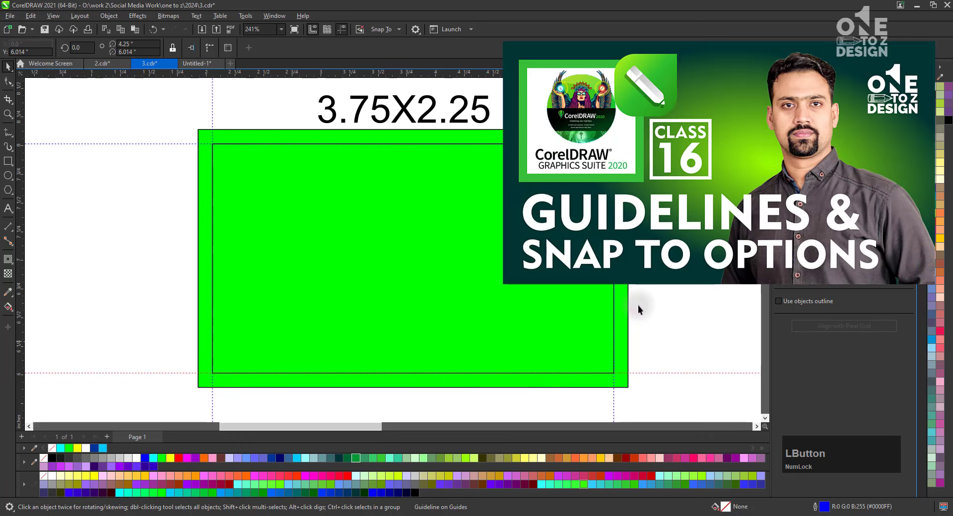
Step: Delete the inner margin rectangle inside the guidelines, and try moving the green rectangle before undoing that move
click(285, 254)
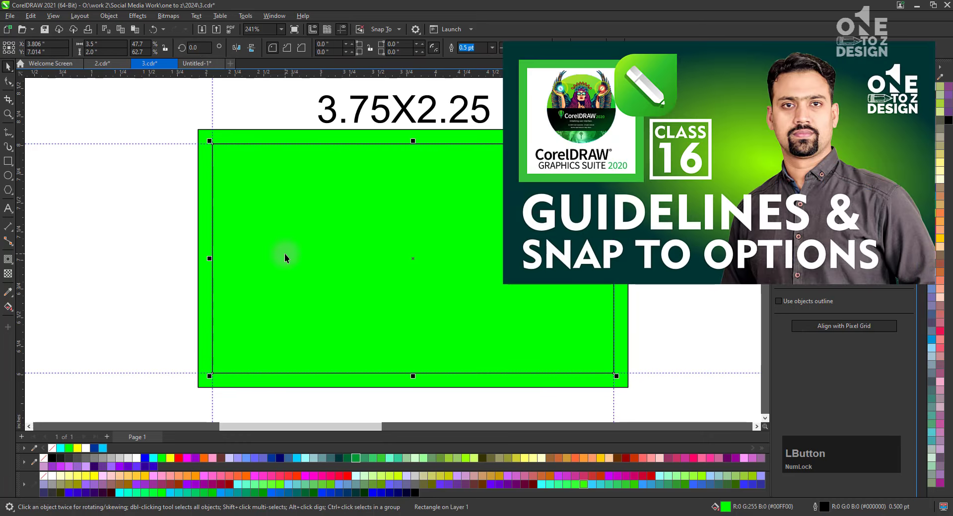
drag(268, 234, 293, 246)
key(Delete)
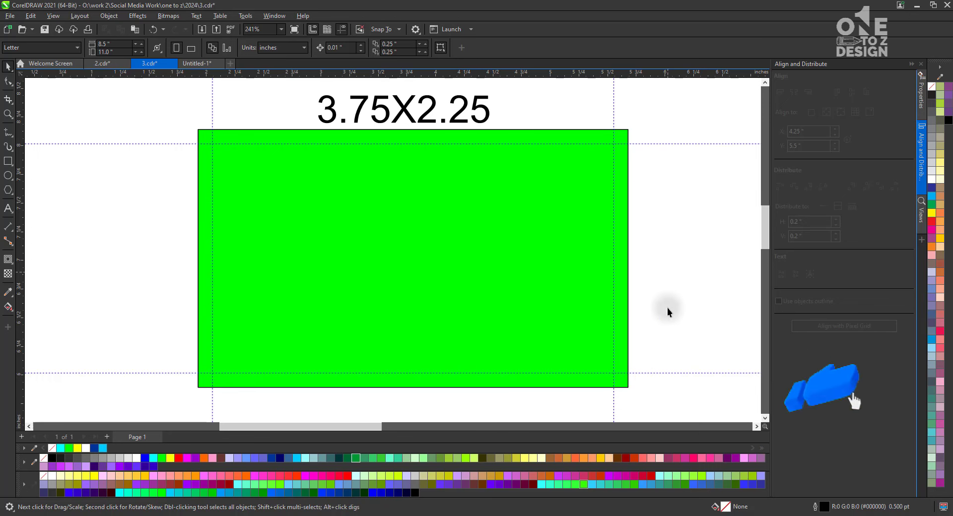
drag(215, 144, 312, 173)
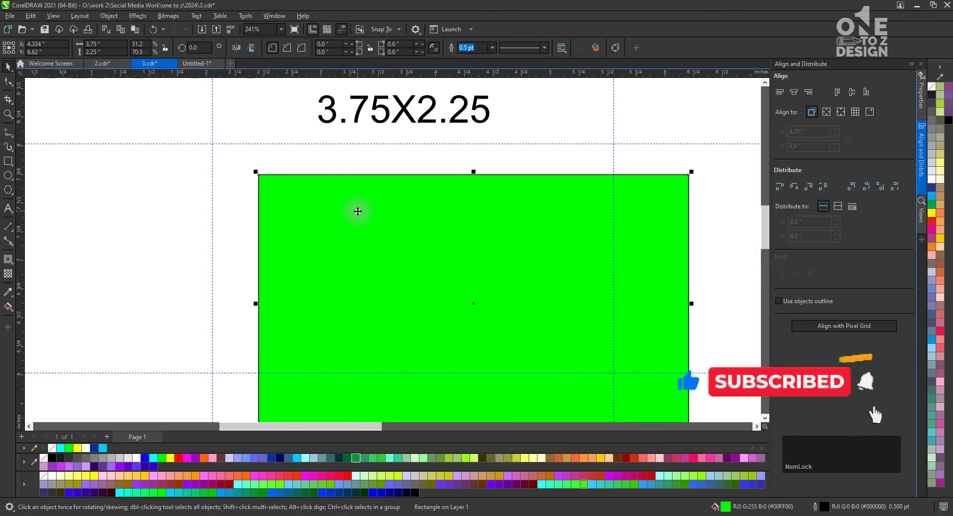
key(ctrl+z)
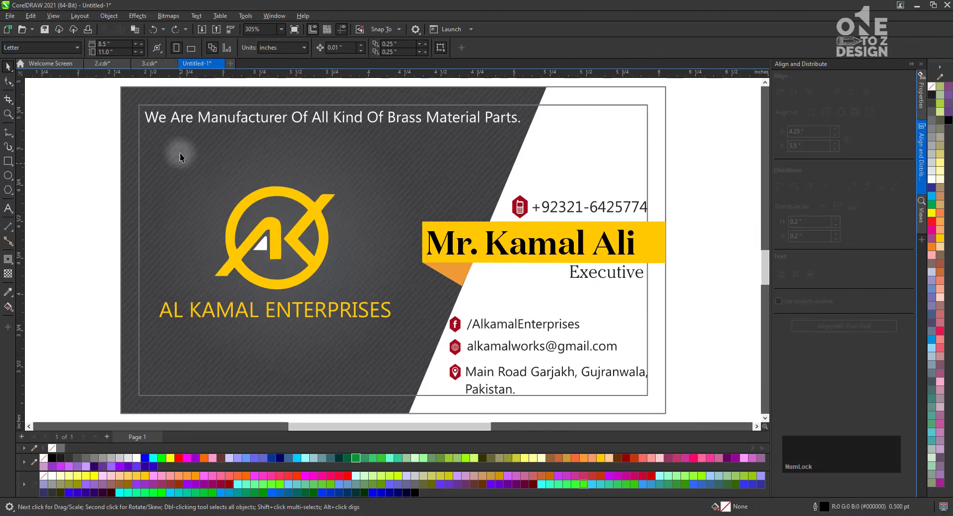
Step: Return to 3.cdr, draw a circle about 2.84 inches in diameter and position it below the 3.75X2.25 green rectangle
click(149, 63)
key(F4)
click(305, 285)
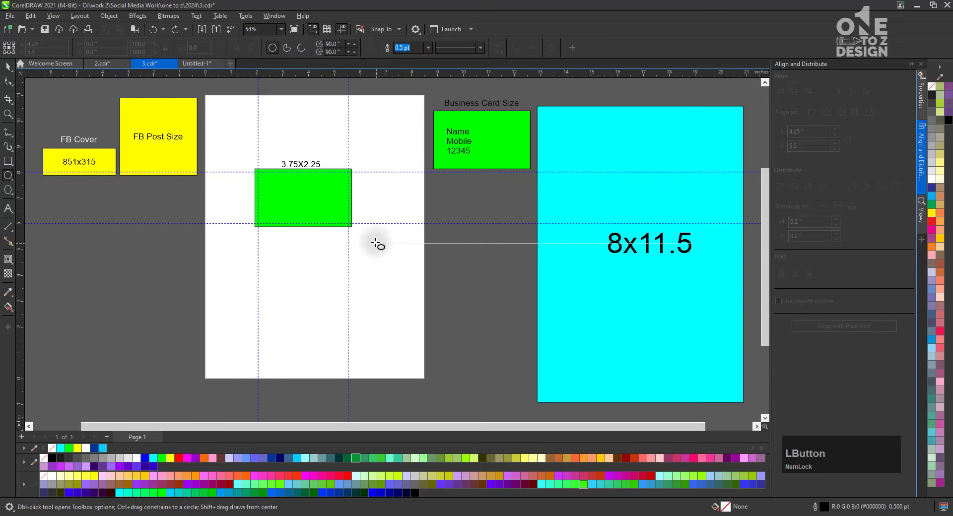
mouse_move(369, 238)
mouse_down()
mouse_move(426, 276)
mouse_move(443, 302)
mouse_up()
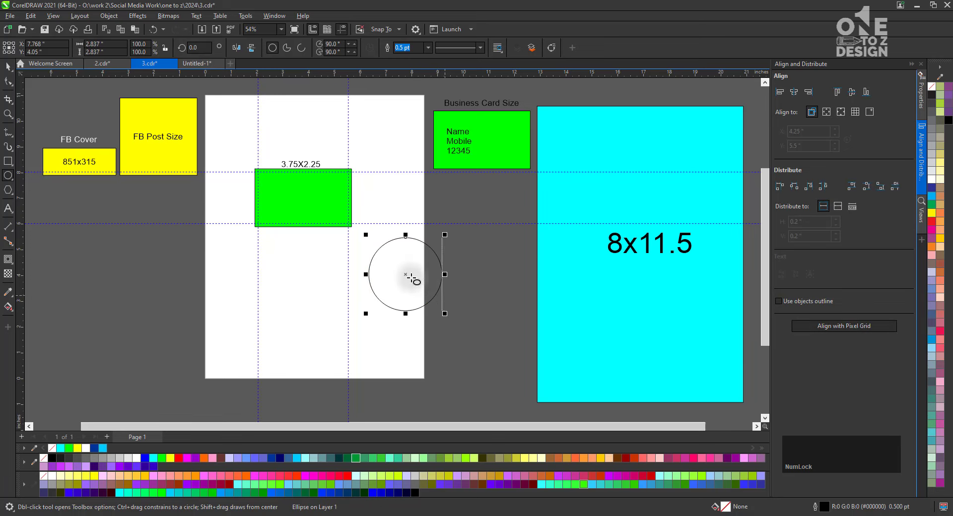
click(8, 66)
drag(402, 274, 303, 283)
Step: Set the circle's width and height to 3 inches
key(F2)
drag(358, 230, 241, 340)
click(577, 216)
drag(114, 44, 43, 44)
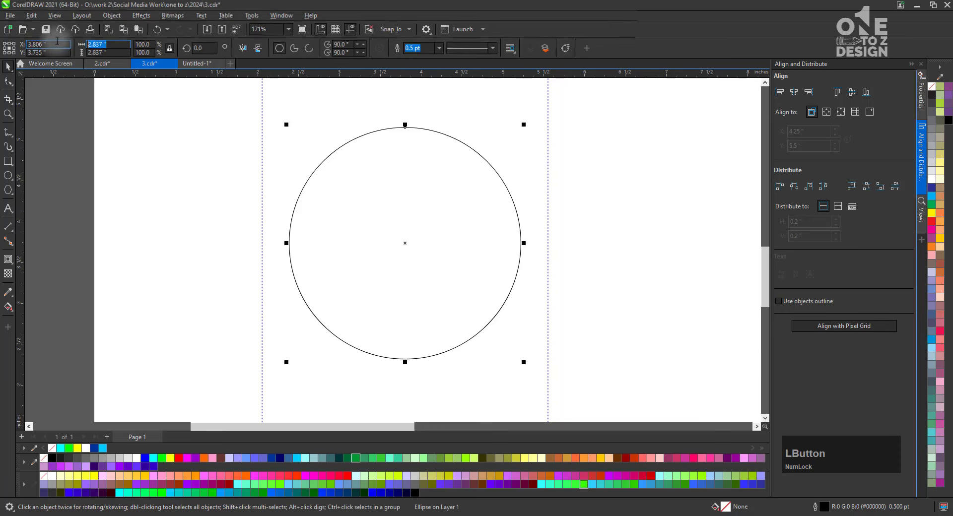
text(3)
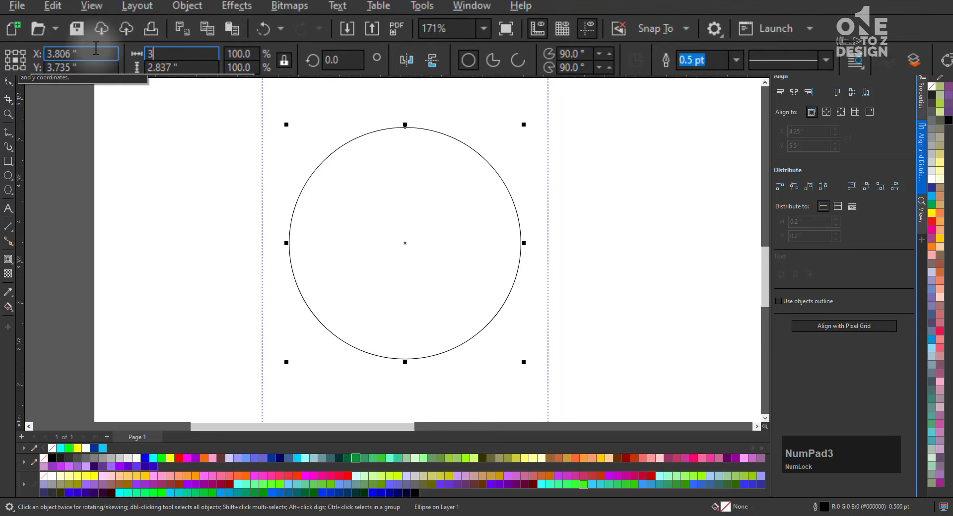
key(Tab)
key(Return)
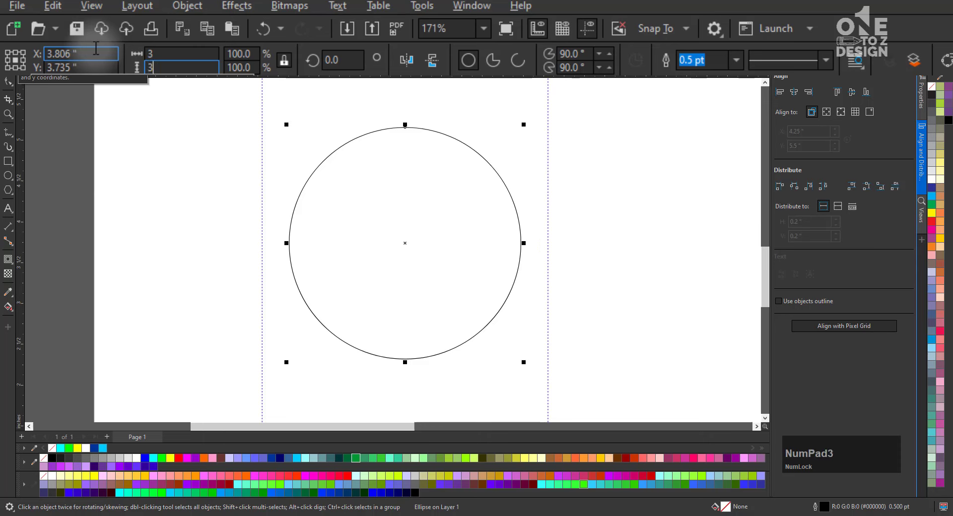
click(455, 215)
click(456, 215)
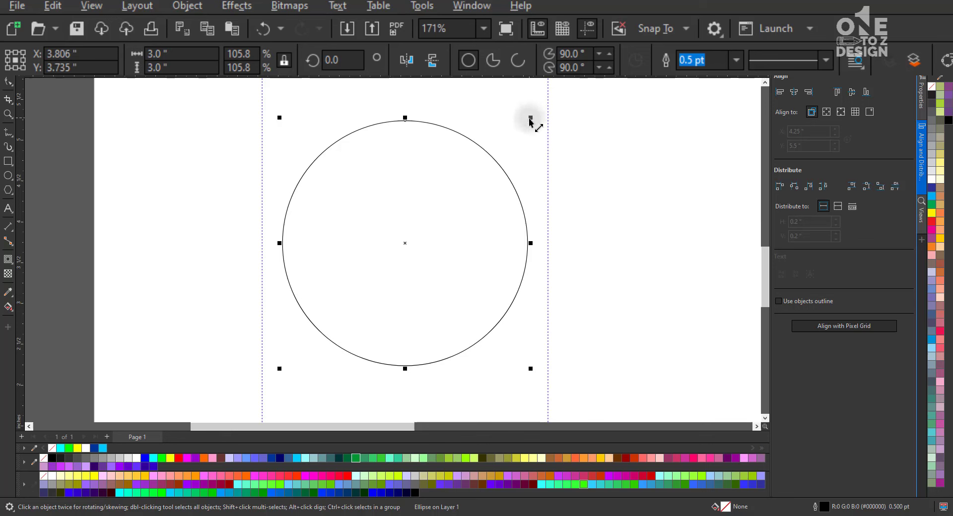
Step: Create a smaller concentric copy of the 3-inch circle and set its diameter to 2.75 inches
drag(532, 120, 520, 145)
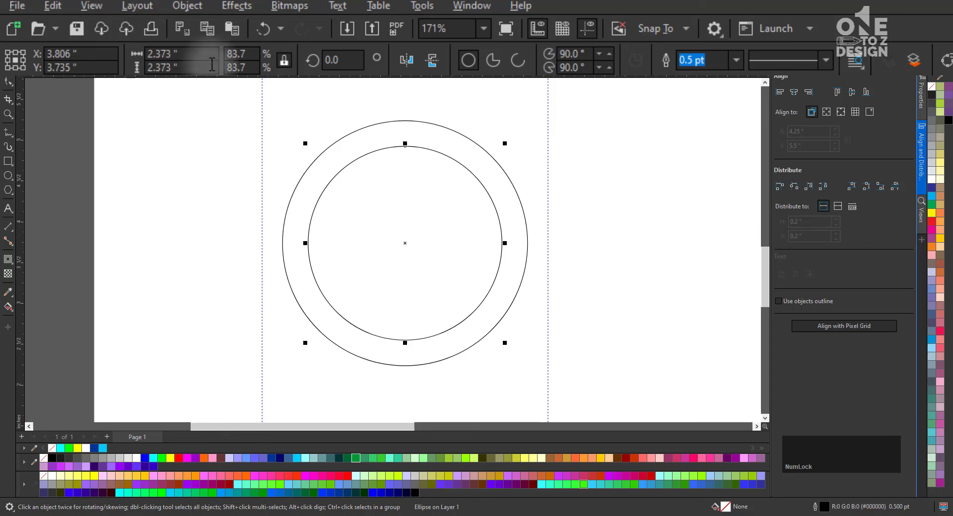
click(212, 55)
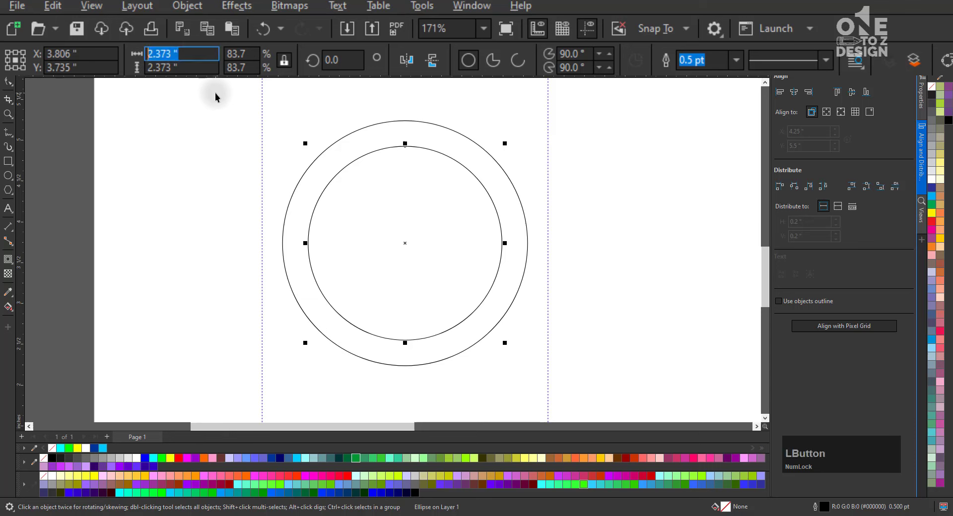
text(2.7)
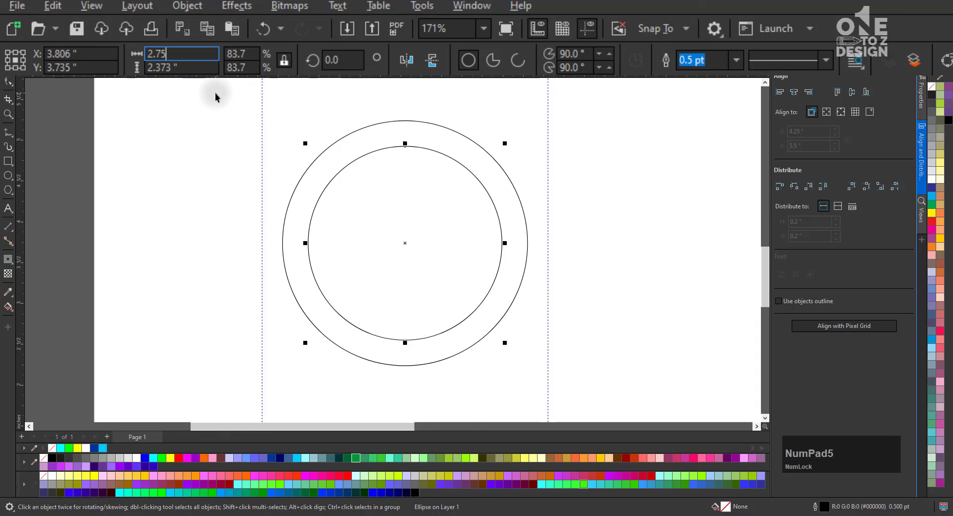
text(5)
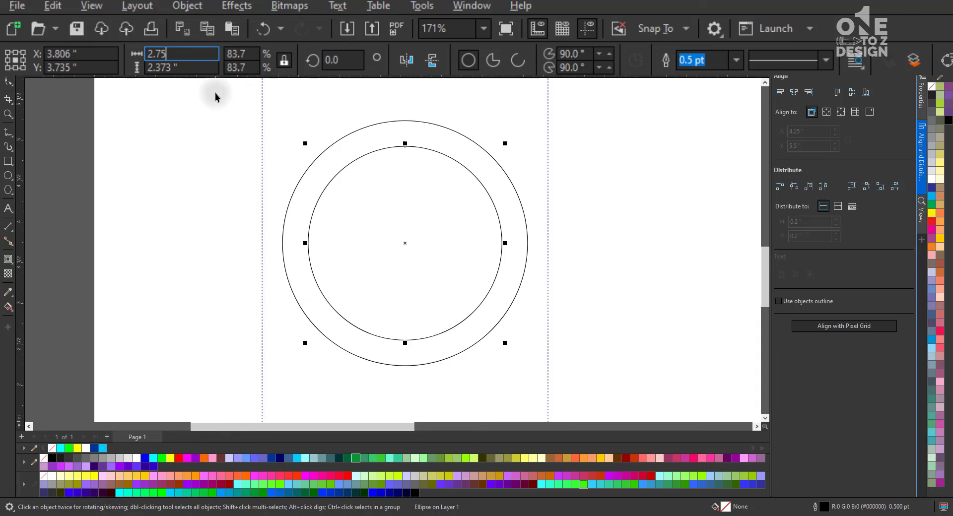
key(Return)
click(622, 200)
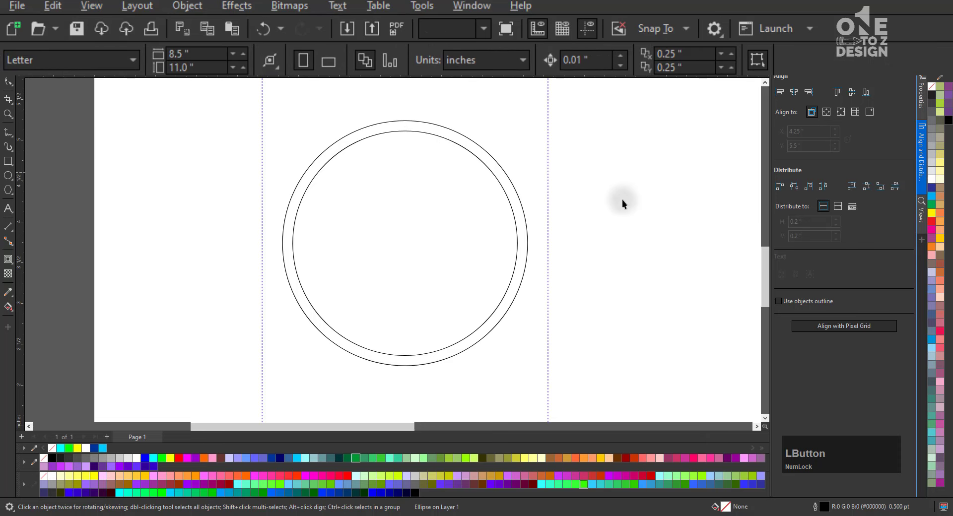
Step: Move the inner 2.75-inch circle off-centre within the outer circle
click(497, 251)
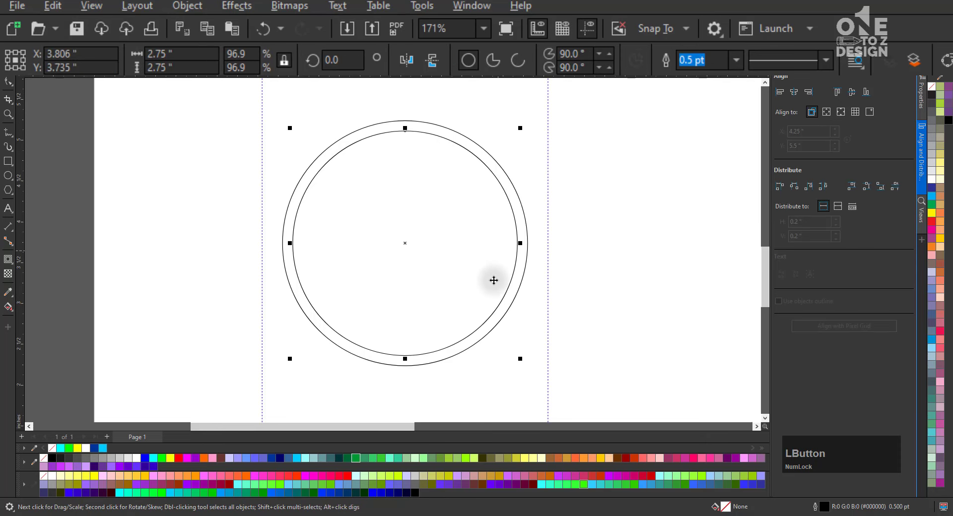
drag(475, 281, 486, 291)
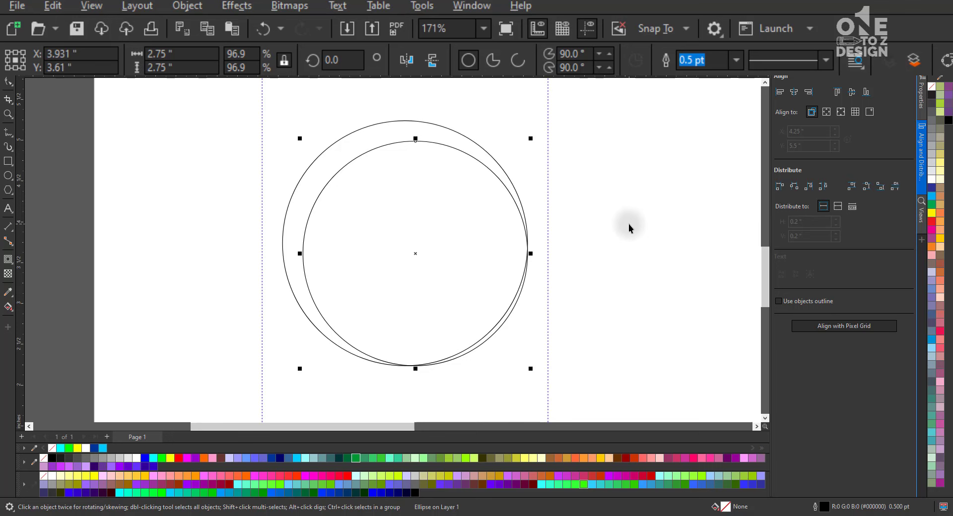
click(610, 130)
Step: Select both circles and align their centres horizontally and vertically
drag(579, 108, 195, 375)
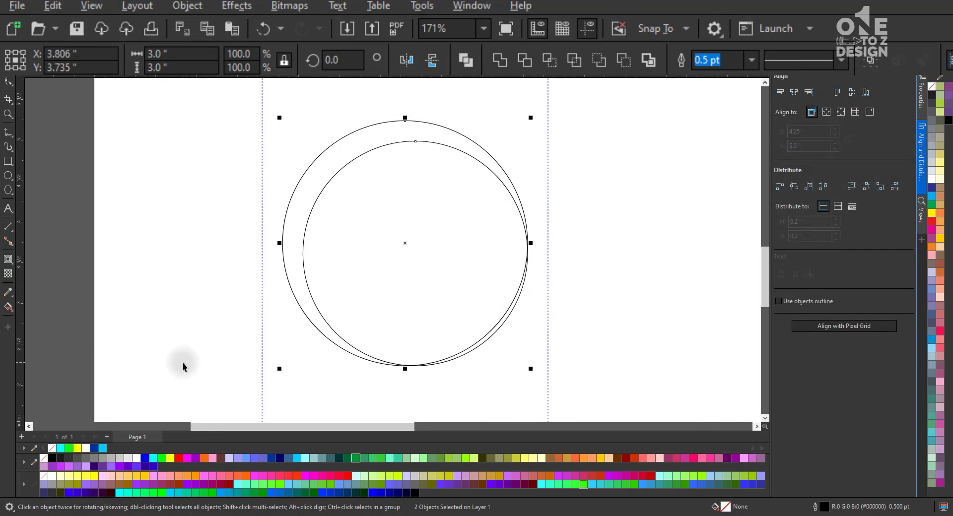
drag(564, 115, 229, 380)
key(c)
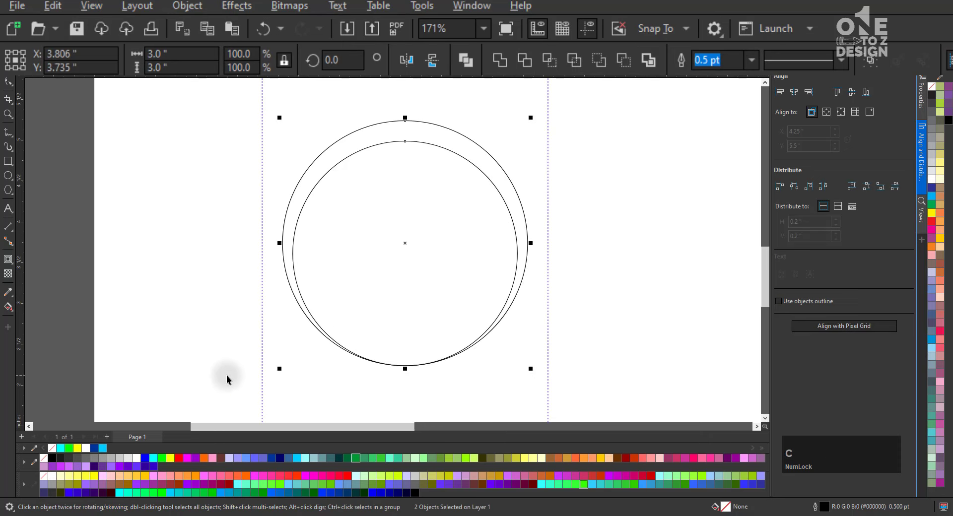
key(e)
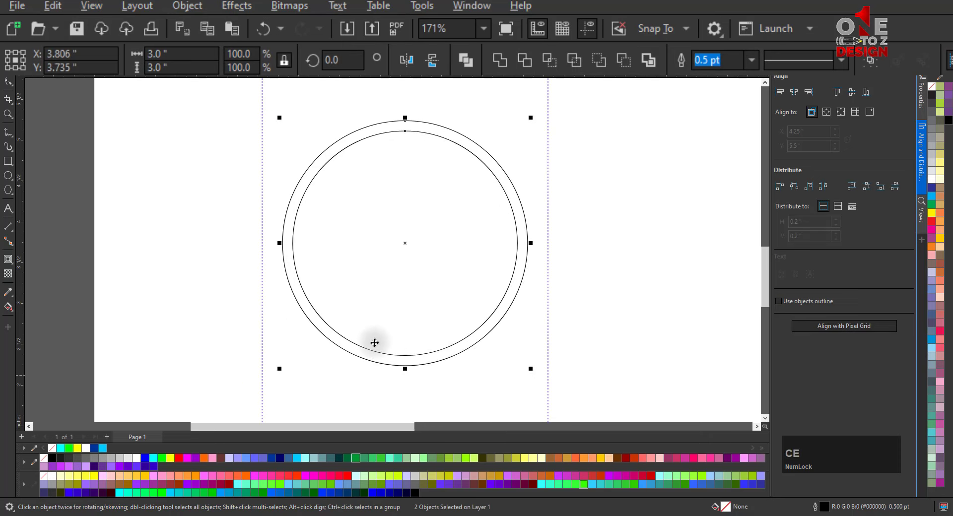
click(615, 184)
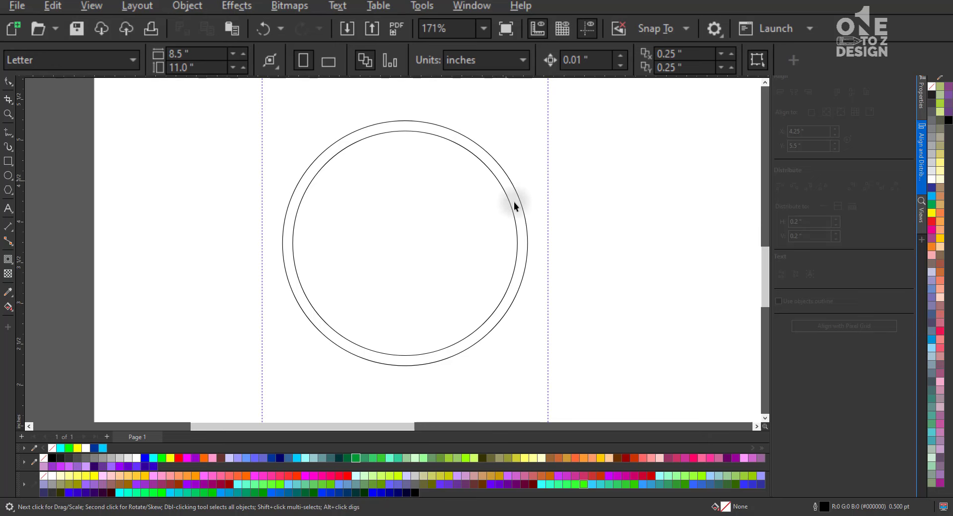
Step: Select the 8x11.5 rectangle, the FB post square and the FB cover rectangle in turn to check their sizes
click(569, 218)
key(F4)
click(638, 135)
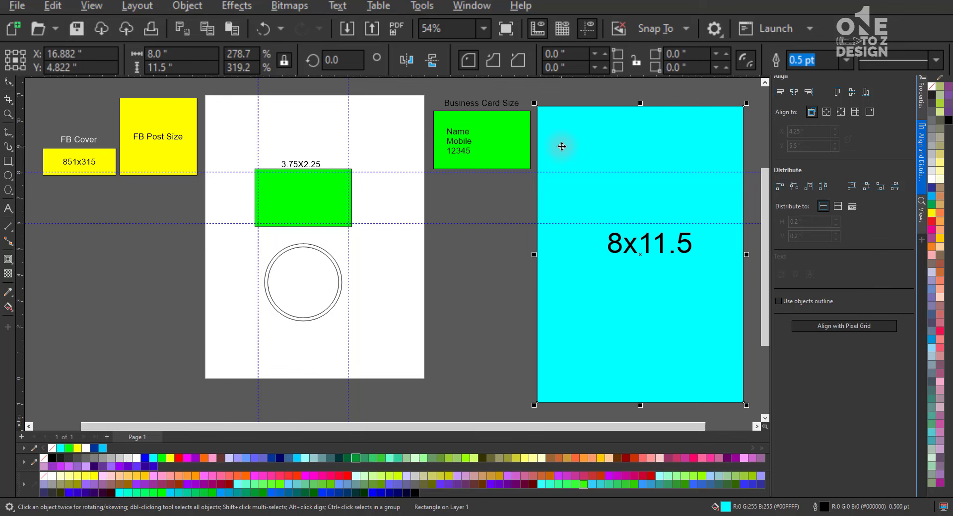
click(165, 160)
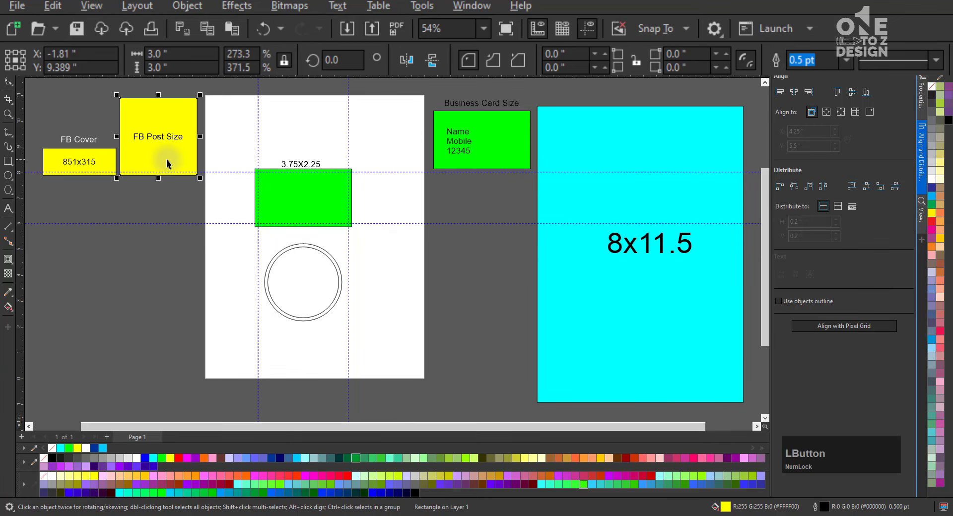
click(105, 163)
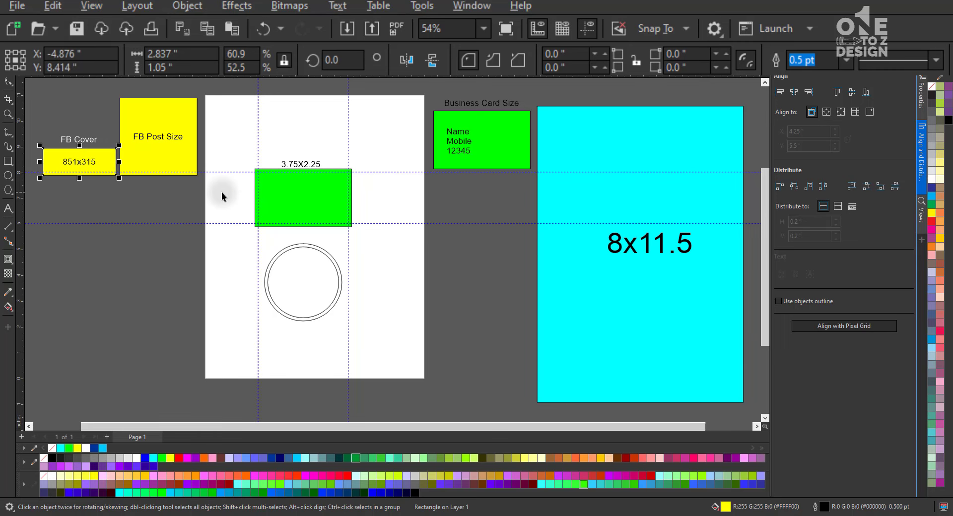
Step: Move the FB Post Size label to the upper edge of its yellow square
key(F2)
drag(216, 89, 84, 187)
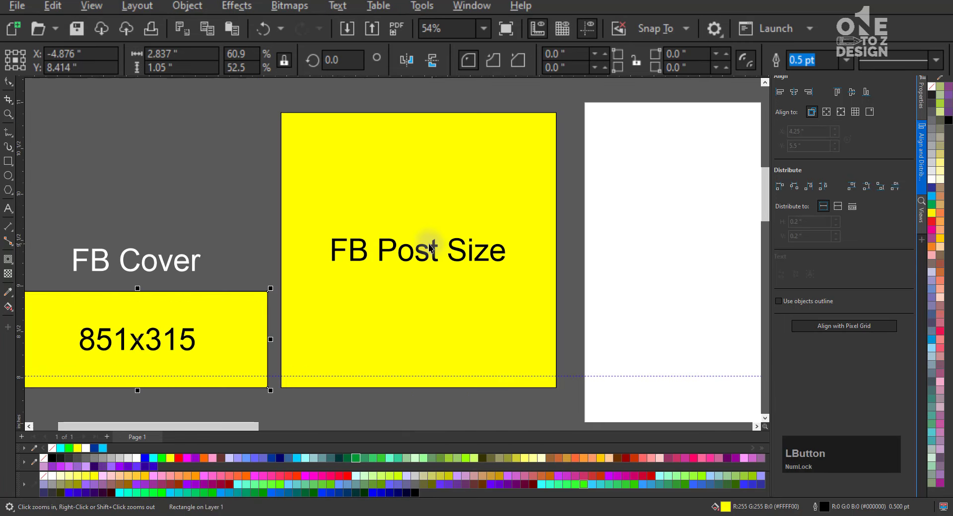
click(363, 248)
drag(341, 160, 313, 123)
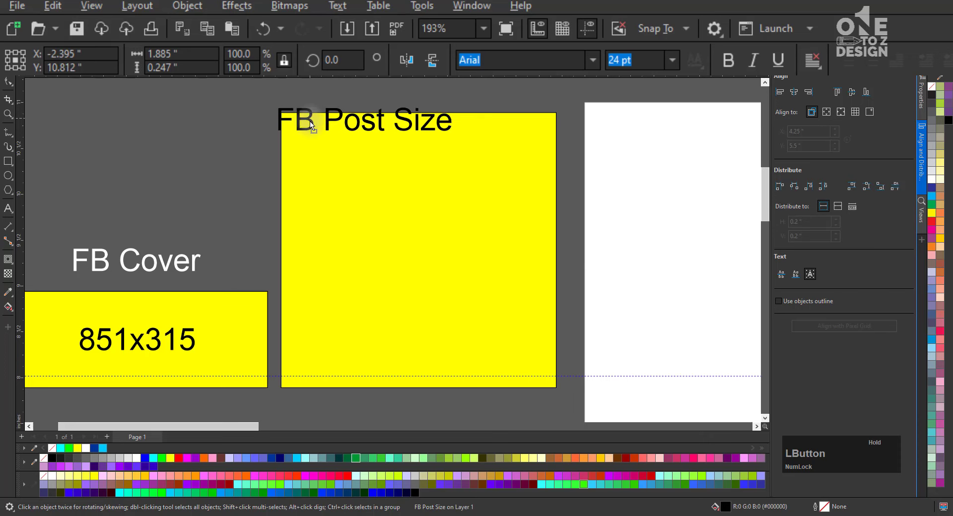
click(234, 141)
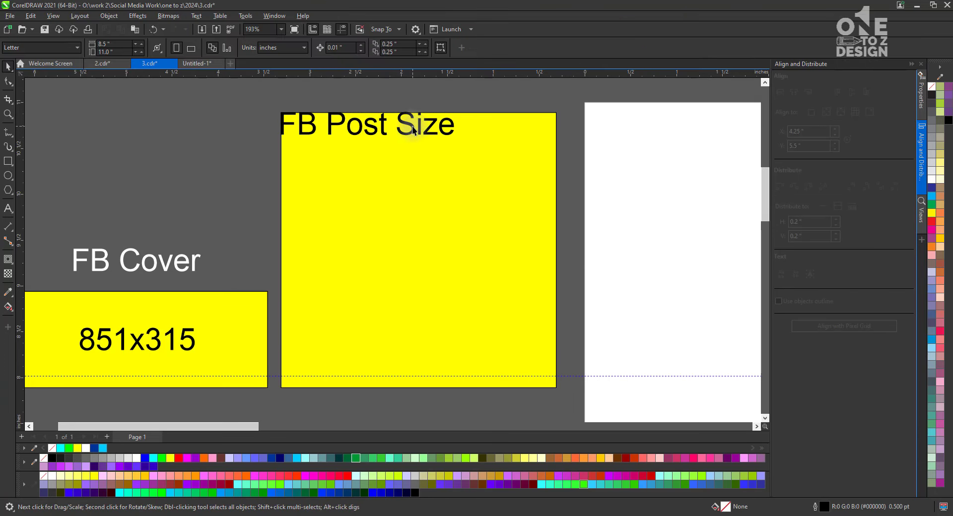
Step: Move the FB Post Size label back to the middle of its yellow square
drag(412, 130, 421, 234)
click(272, 177)
key(F4)
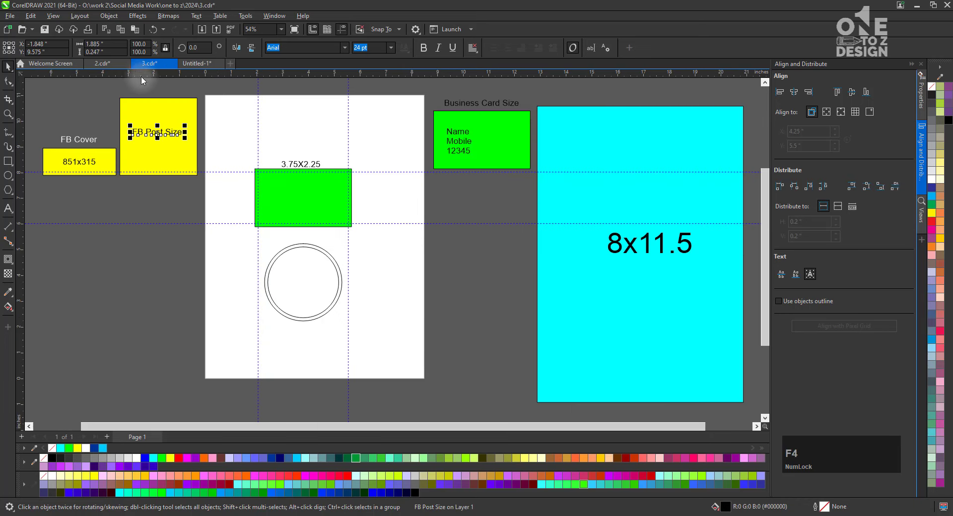
Step: In 2.cdr, fill the checkbox beside "10-What is safety margin" with green
click(111, 63)
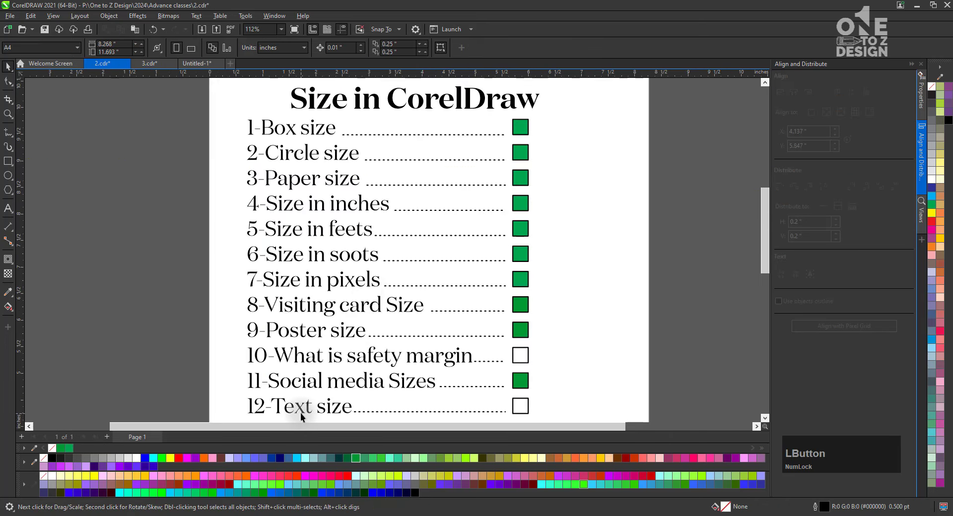
click(528, 356)
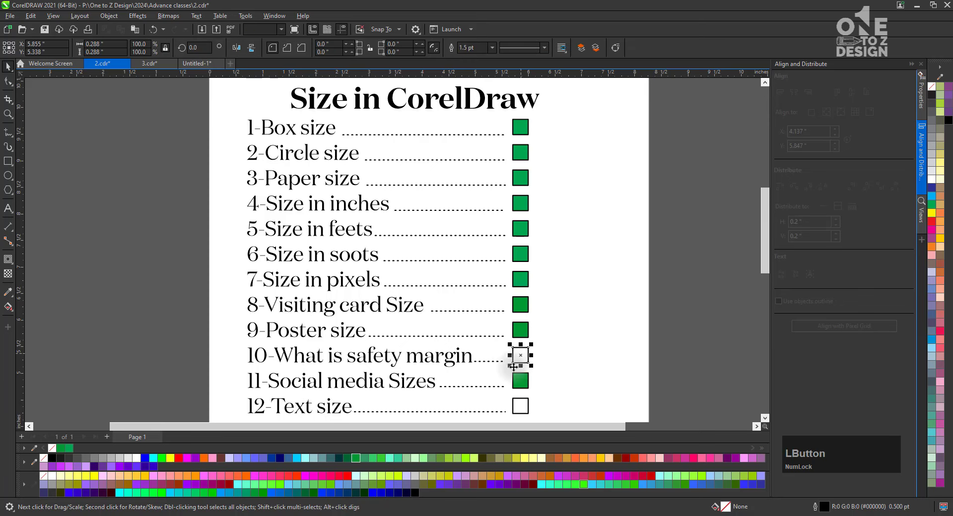
click(363, 457)
click(349, 421)
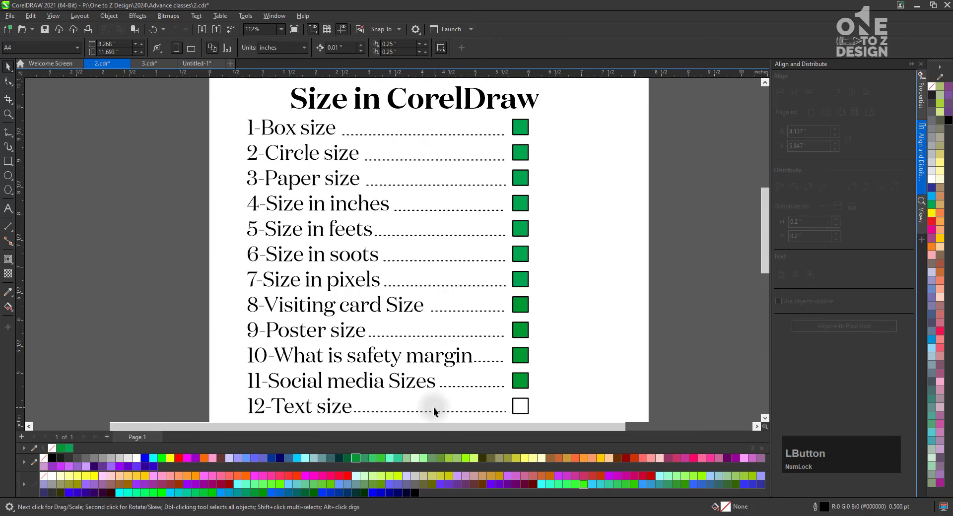
Step: In the untitled business card document, set the font size of the name text on the yellow banner to 16 pt
click(196, 64)
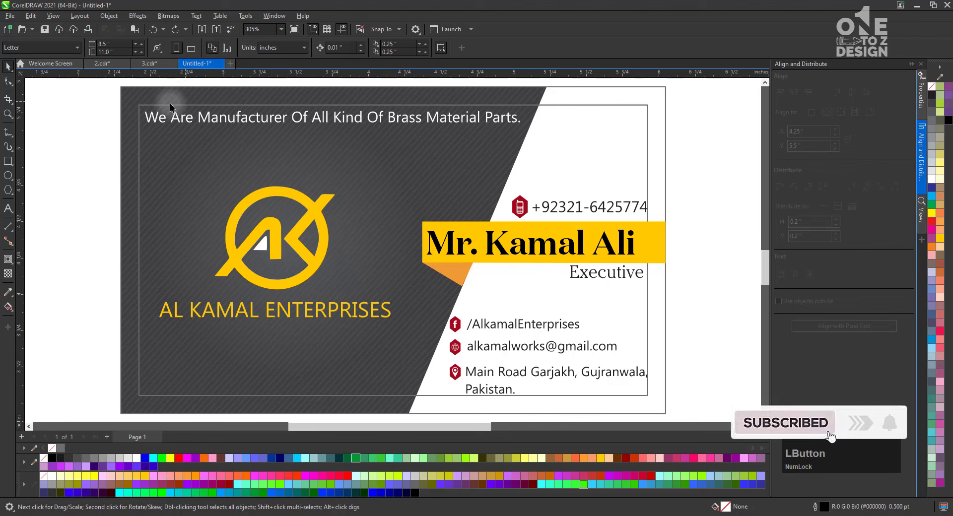
key(F3)
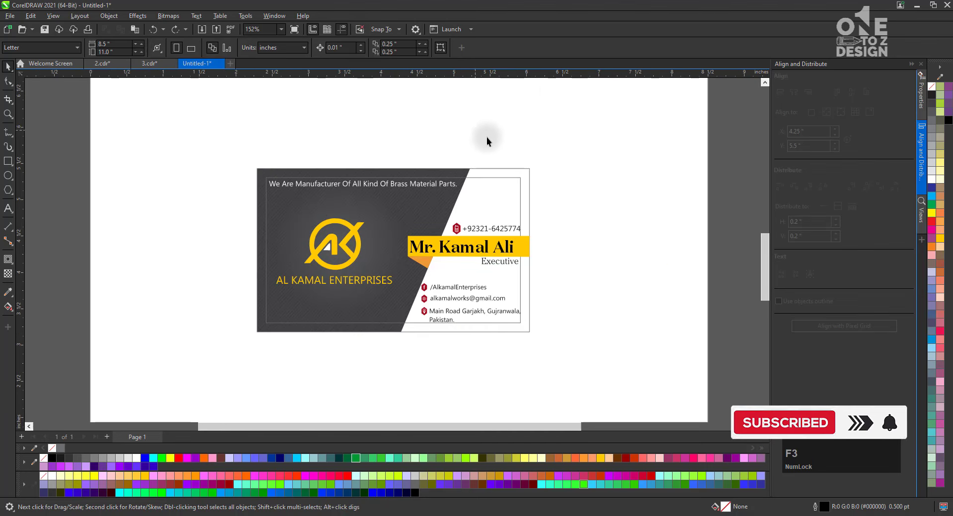
click(572, 203)
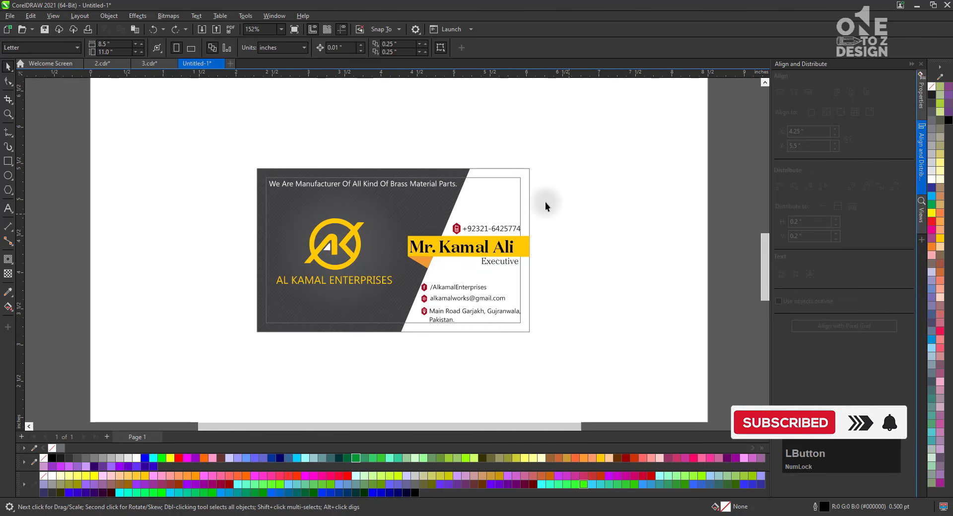
key(z)
drag(545, 164, 238, 344)
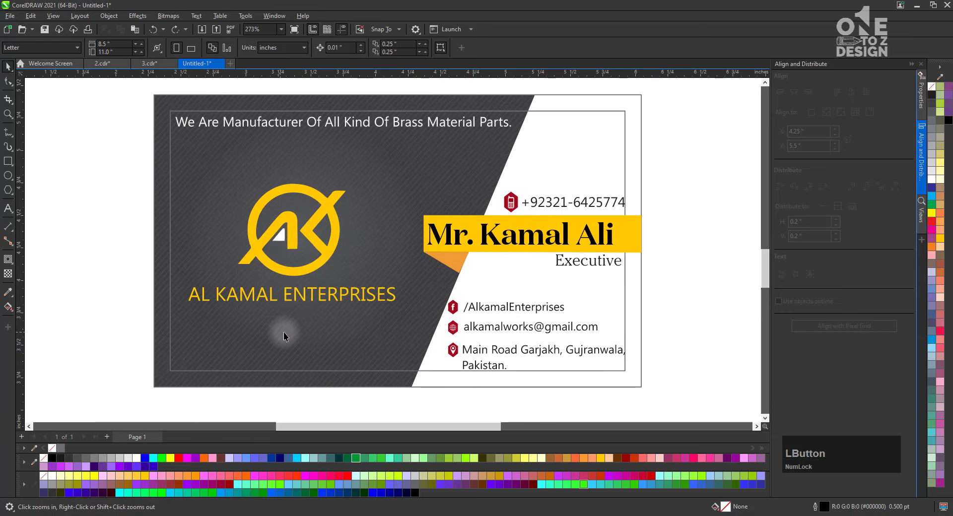
key(space)
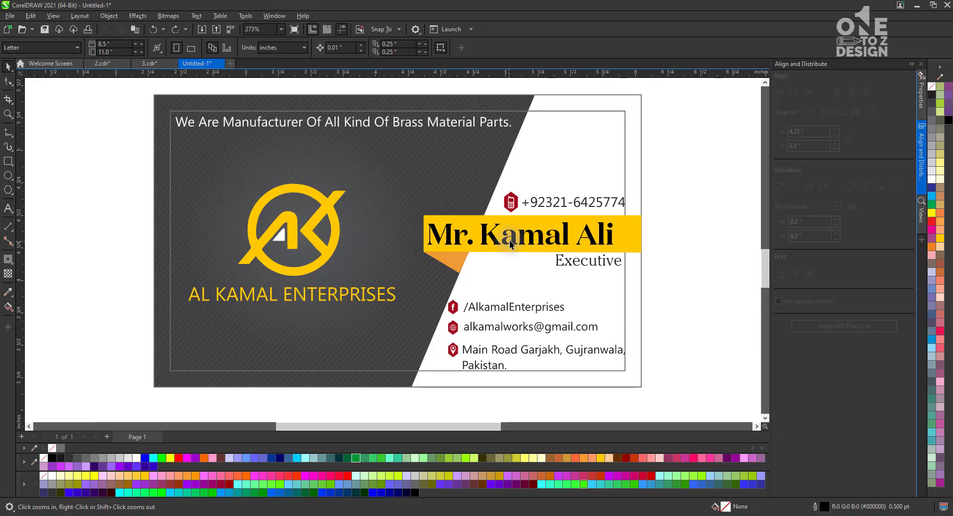
click(509, 240)
click(460, 128)
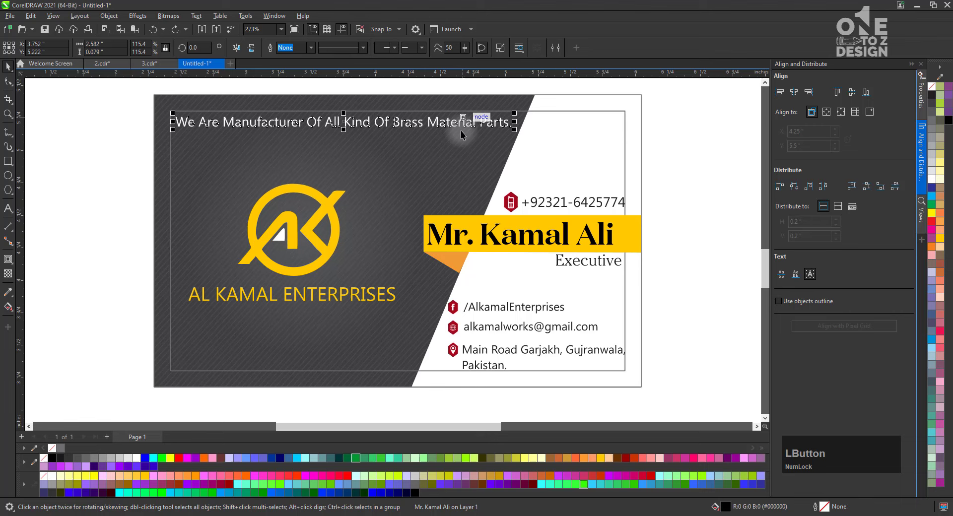
click(527, 237)
click(535, 237)
click(616, 238)
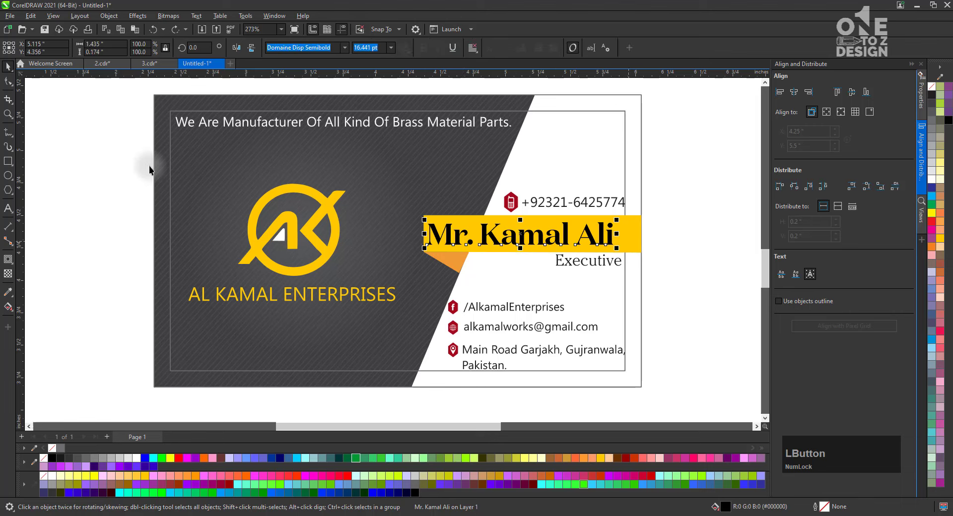
click(391, 48)
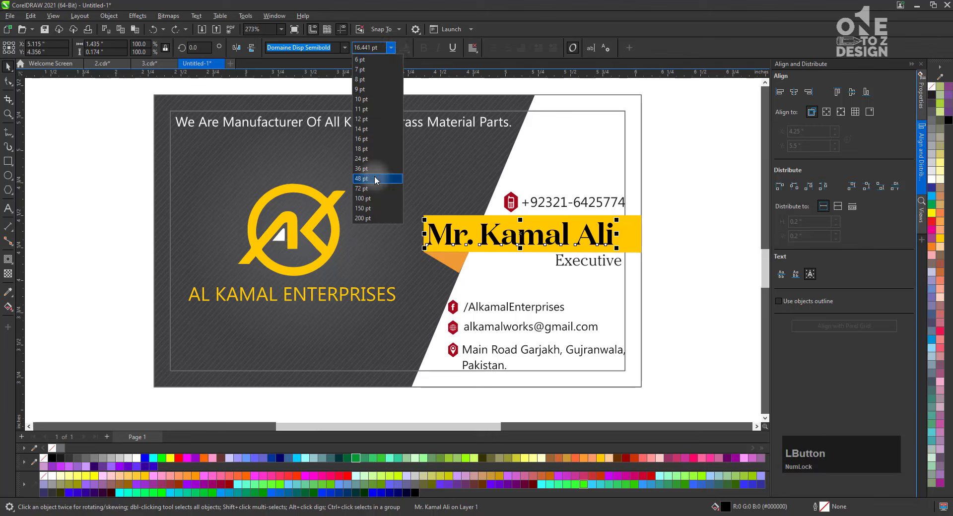
click(373, 142)
click(660, 256)
Step: Try stretching the name text horizontally to about 2.37 inches wide, and undo the distortion
click(592, 242)
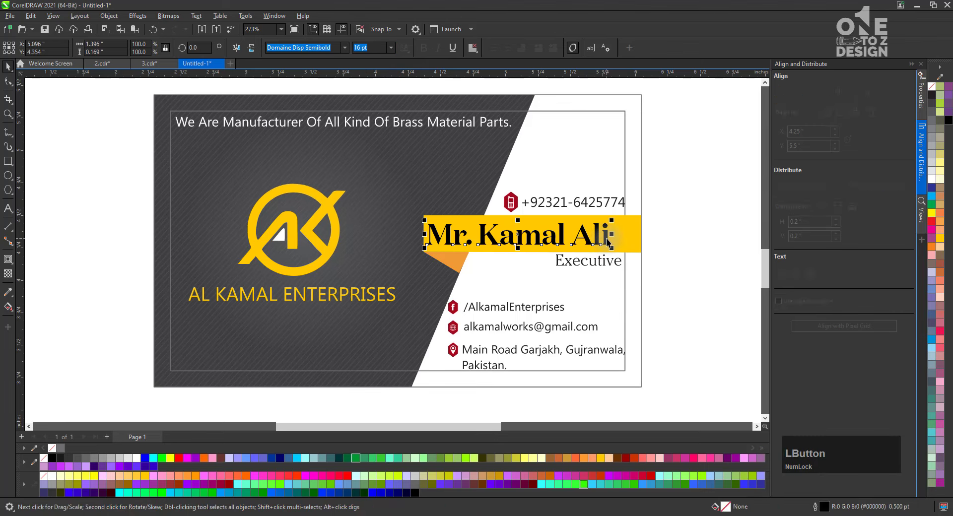
click(605, 243)
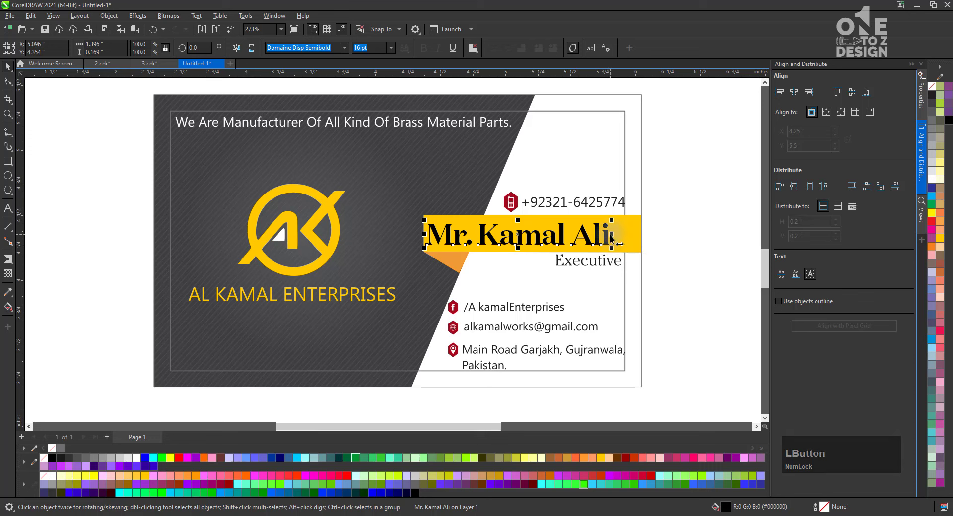
drag(612, 237, 738, 237)
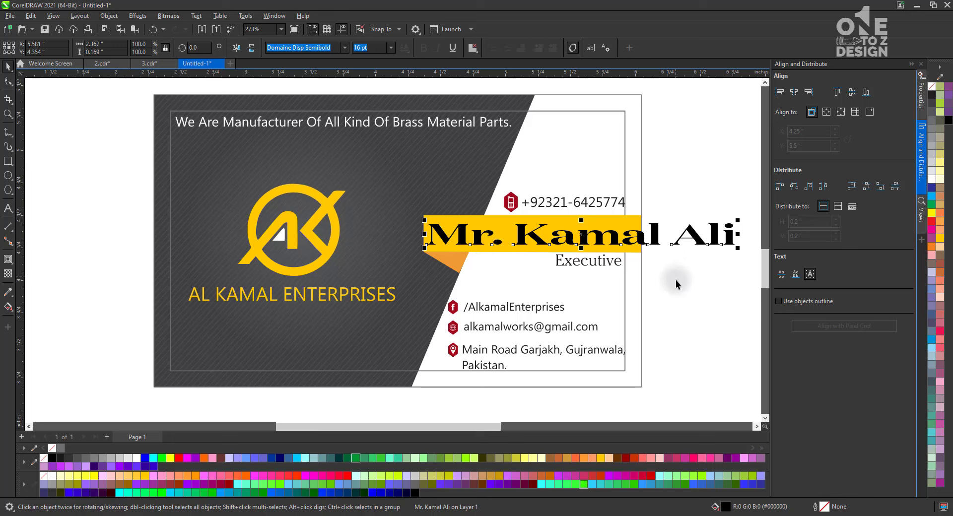
key(ctrl)
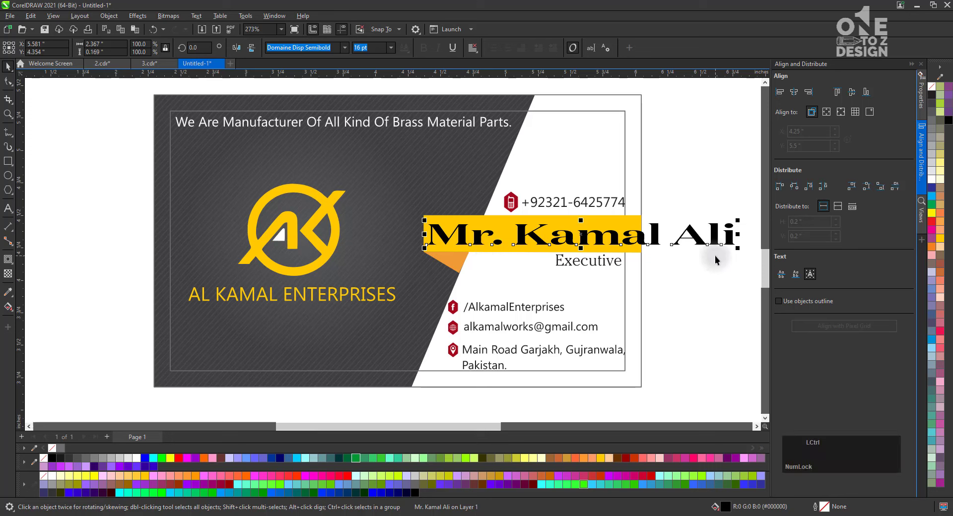
drag(714, 255, 695, 288)
key(ctrl+z)
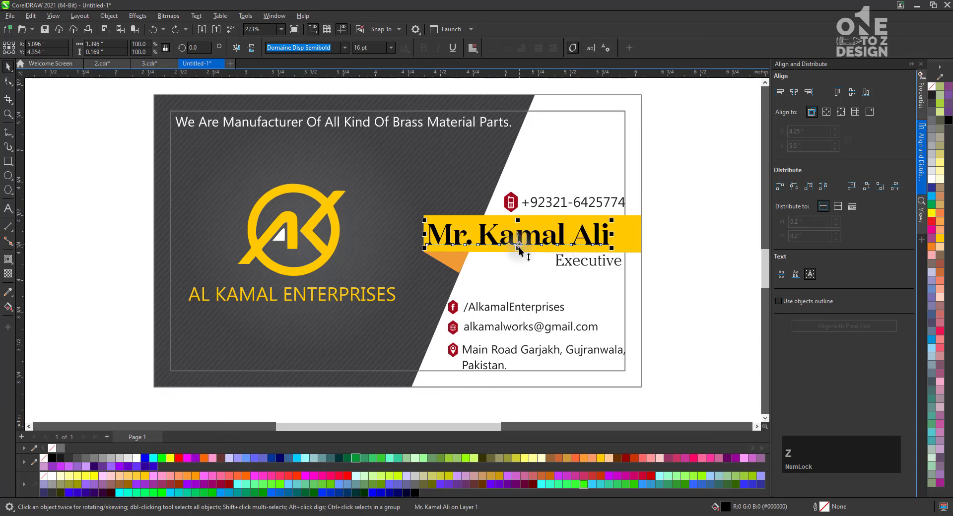
Step: Try stretching the name text vertically from both edges and scaling it proportionally to about 20.2 pt, undoing each change
drag(518, 248, 518, 280)
key(ctrl+z)
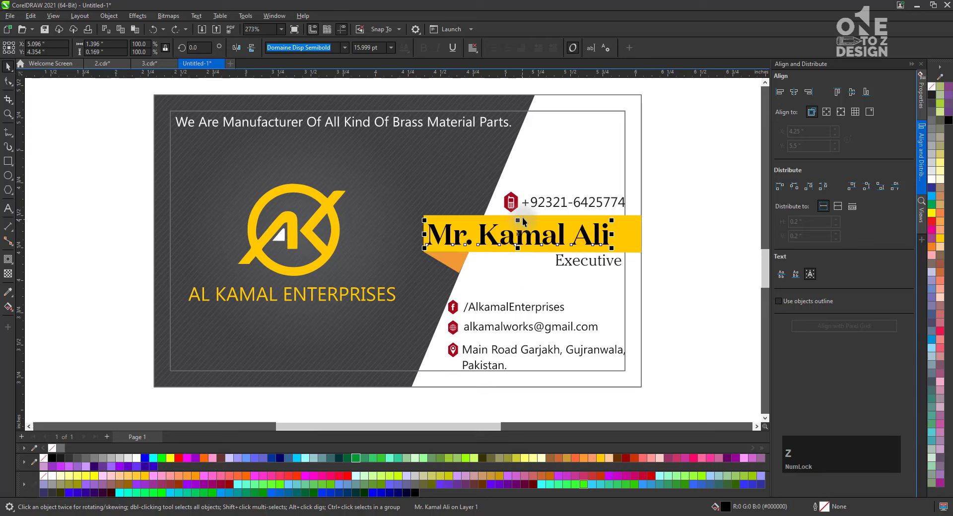
drag(518, 220, 521, 208)
key(ctrl+z)
drag(612, 250, 655, 255)
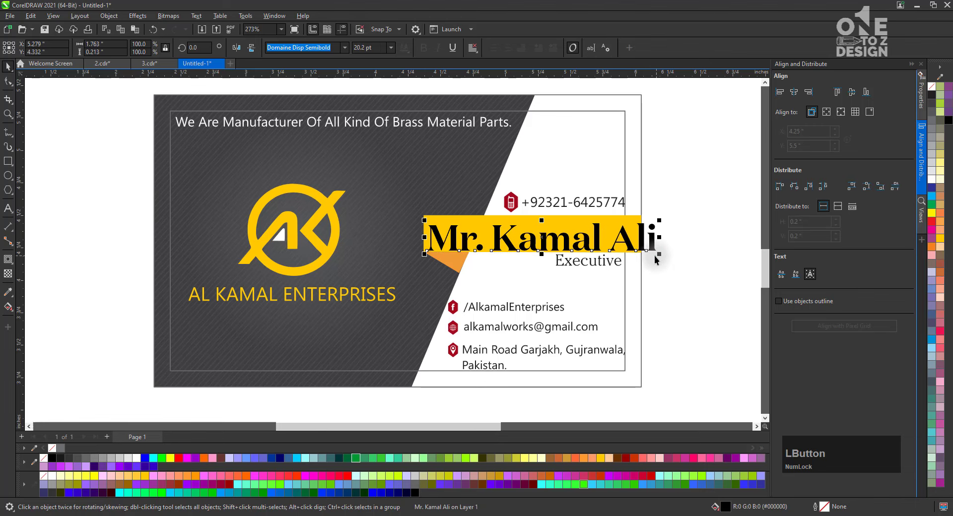
key(ctrl+z)
Step: Set the name text's font size to 11 pt and stretch only its height to about 0.2 inches
click(390, 50)
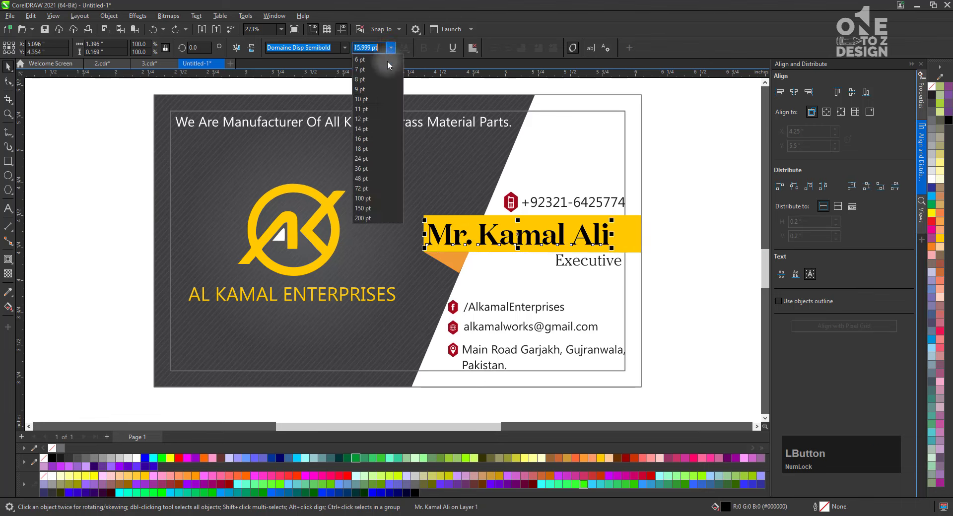
click(377, 107)
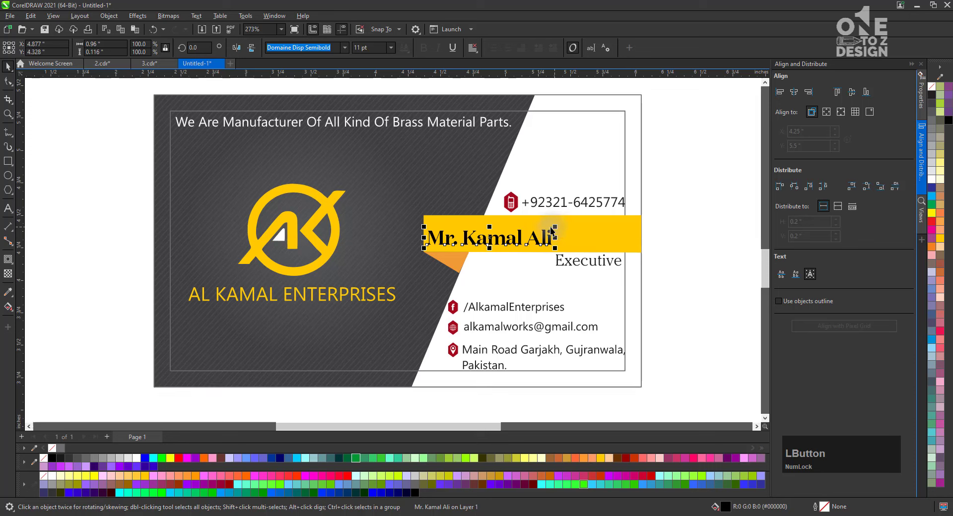
drag(489, 226, 490, 217)
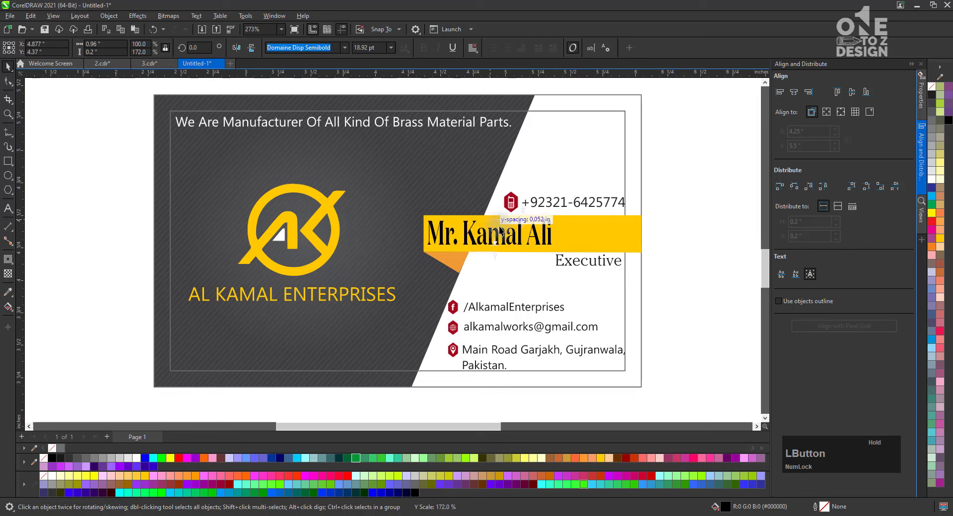
click(683, 254)
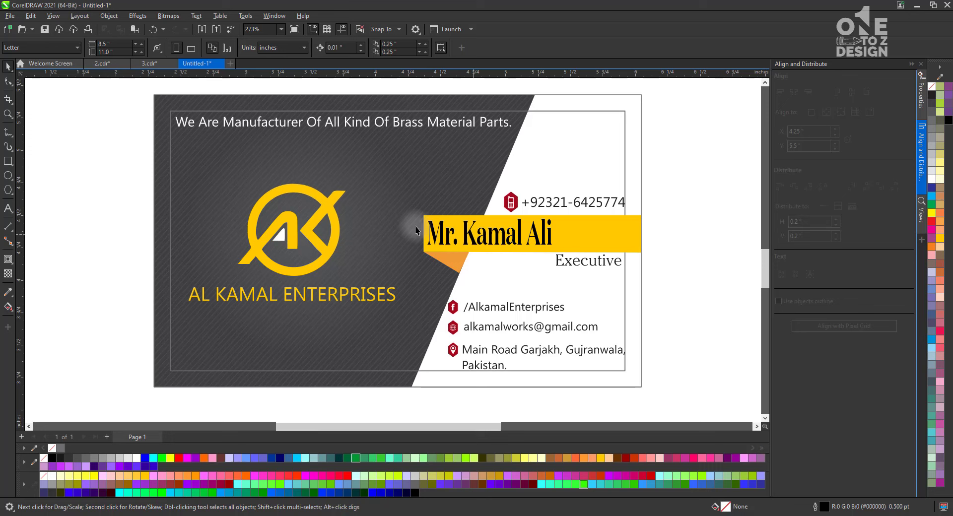
Step: Undo the name text's vertical stretch and enlarge it proportionally to fill most of the yellow banner
click(497, 240)
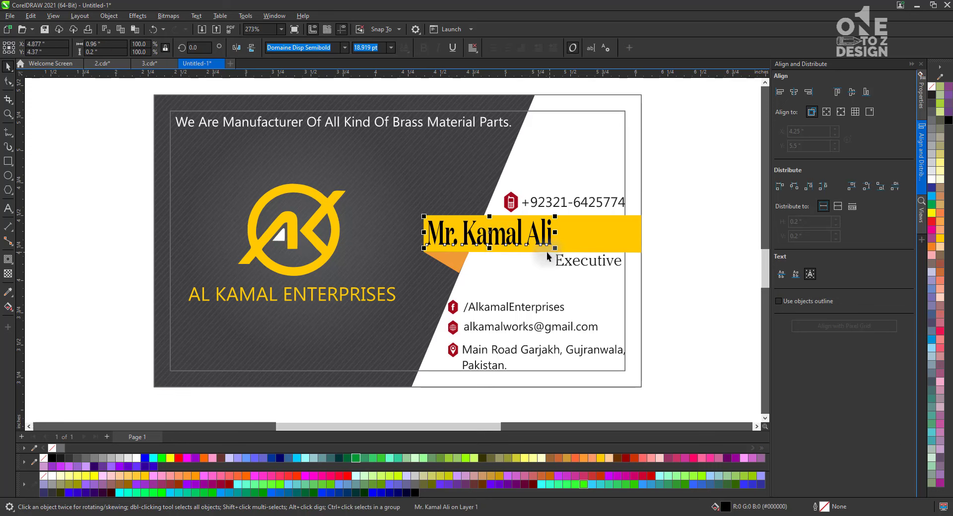
key(ctrl+z)
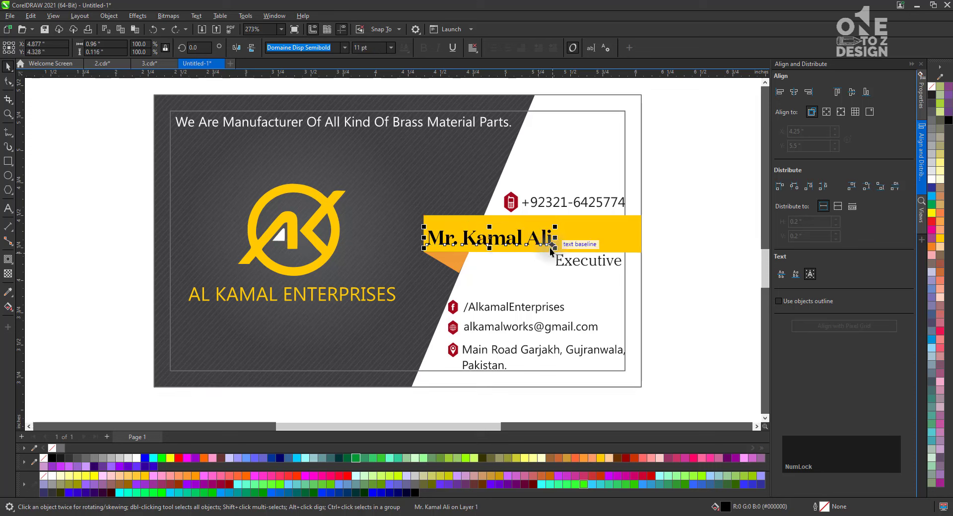
drag(555, 227, 613, 209)
click(669, 247)
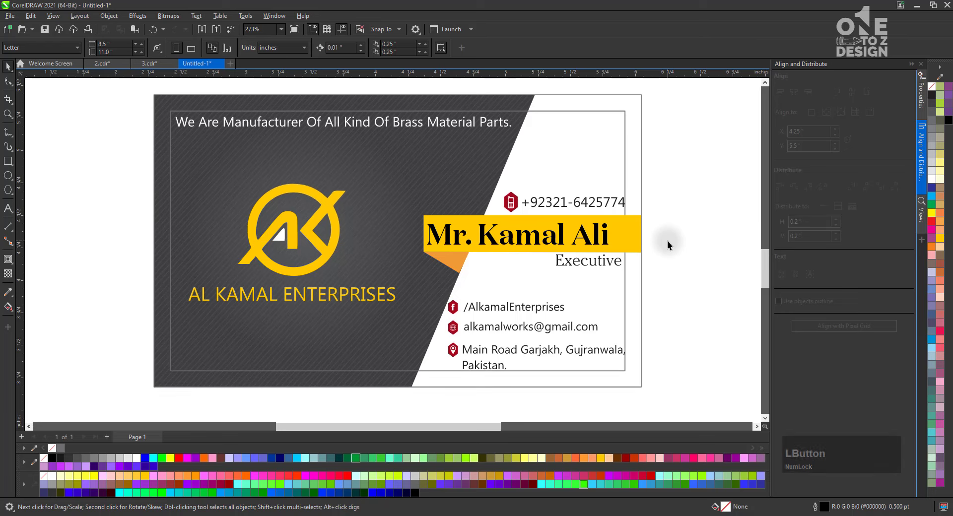
Step: In 2.cdr, fill the checkbox beside "12-Text size" with green
click(427, 287)
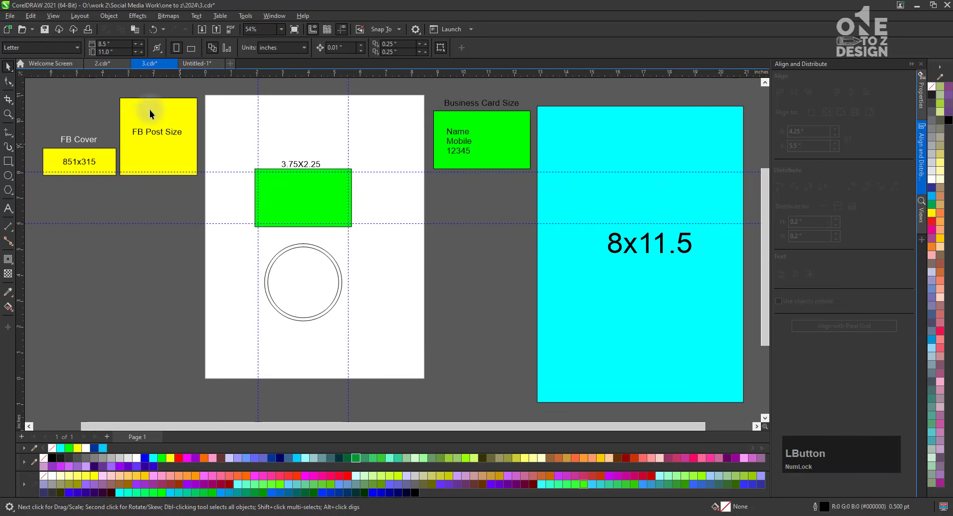
click(114, 62)
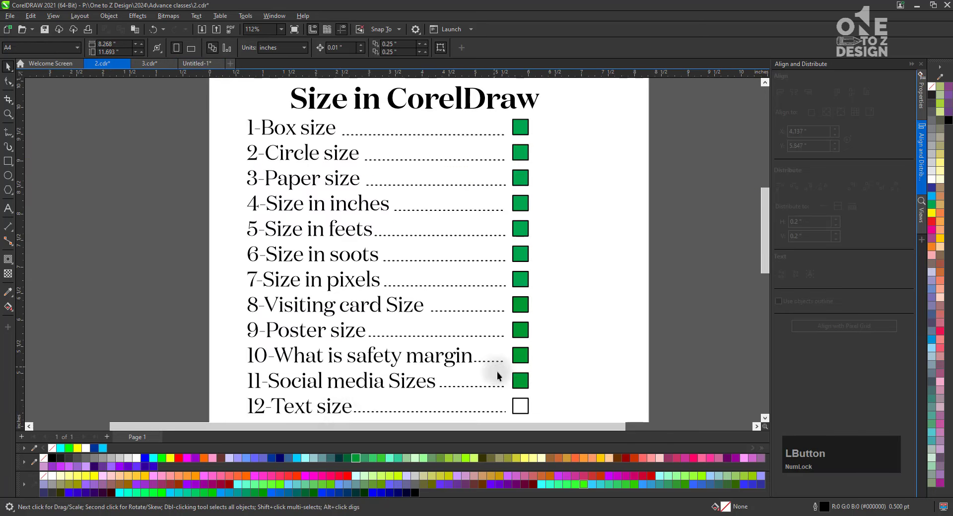
click(514, 409)
click(356, 458)
click(607, 365)
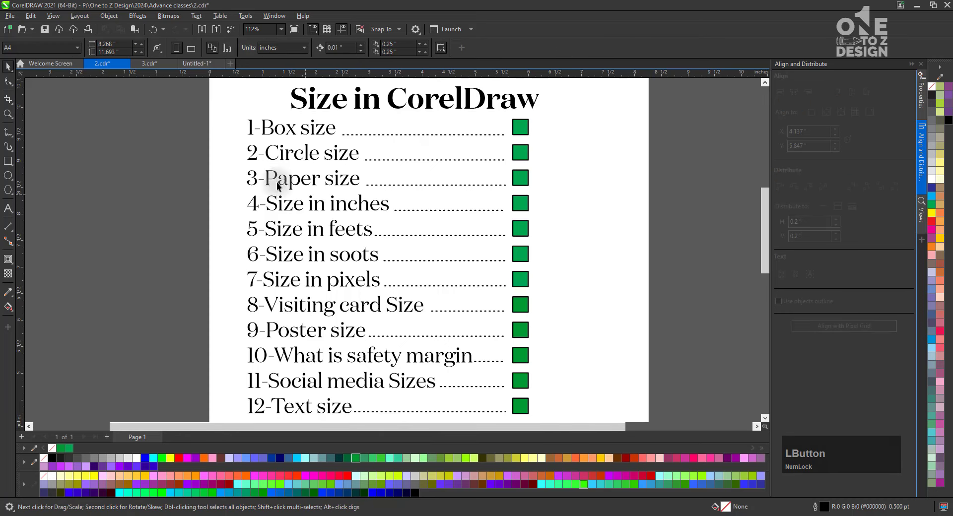
Step: Review the size examples in 3.cdr, the checklist in 2.cdr and the business card in the untitled document
click(155, 64)
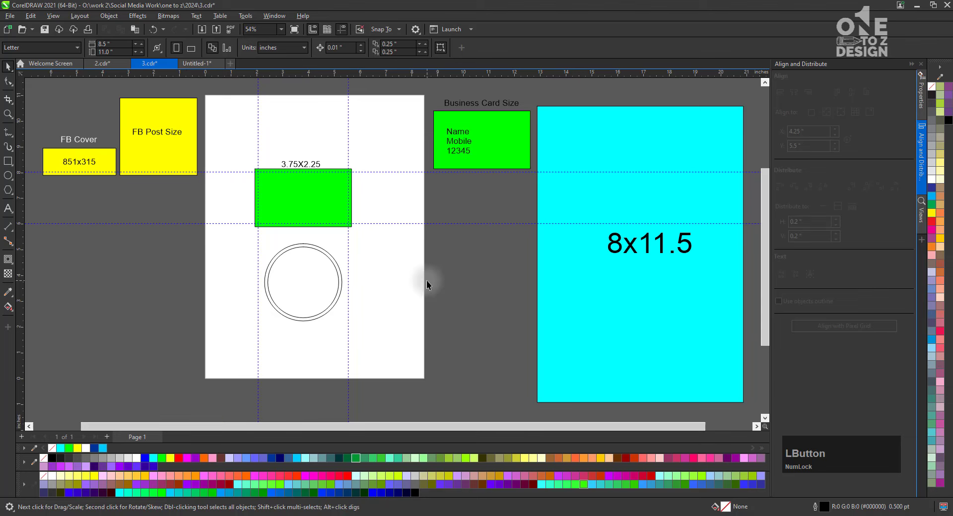
click(197, 64)
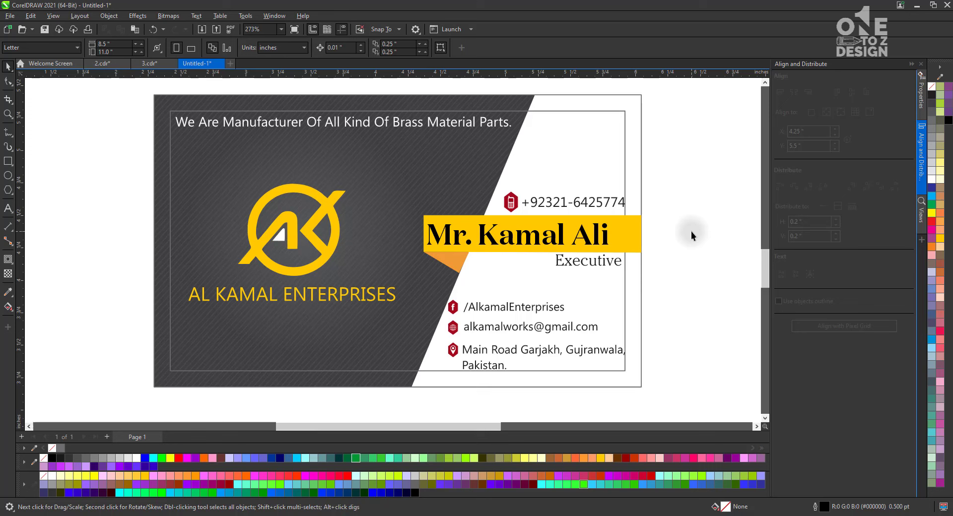
click(103, 64)
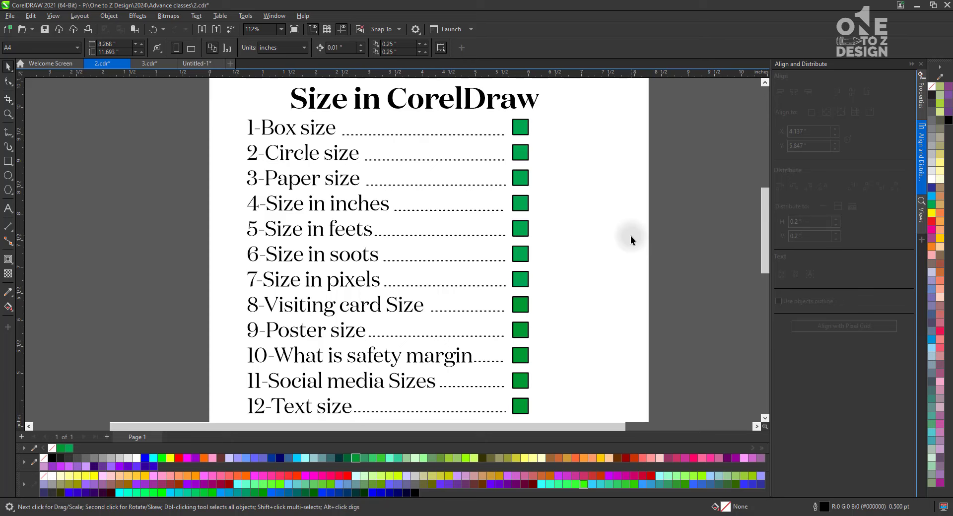
click(196, 63)
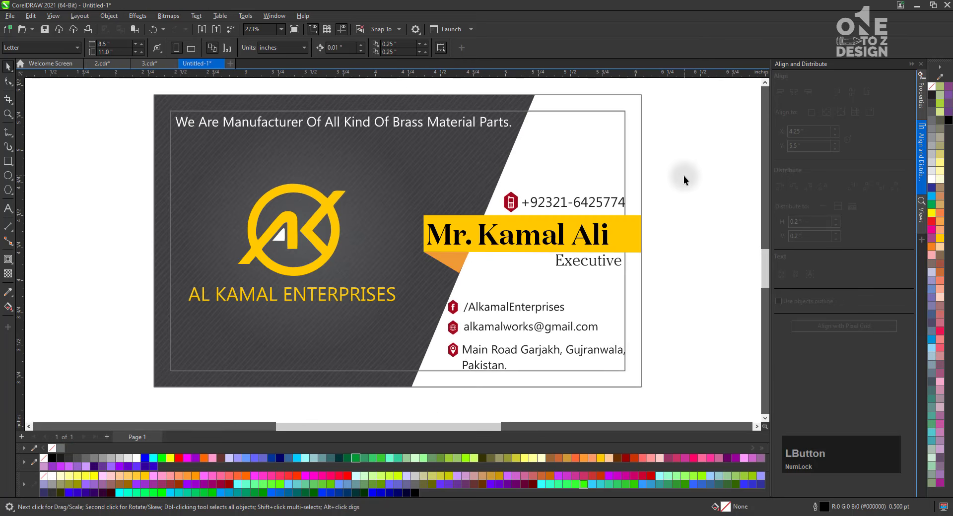